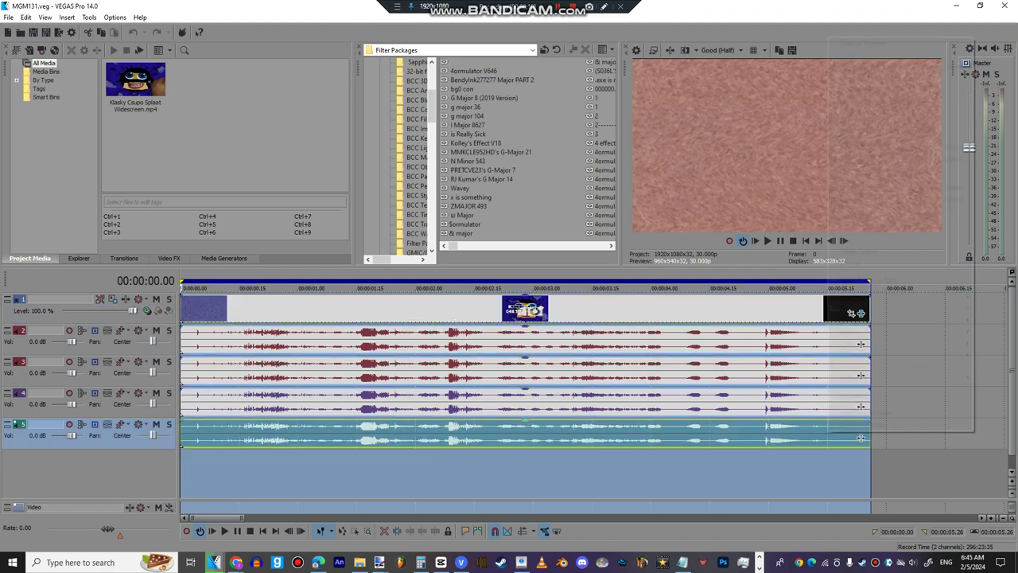
# - Check the time stretch and pitch shift properties of the audio events on tracks 5 and 4
pyautogui.click(875, 396)
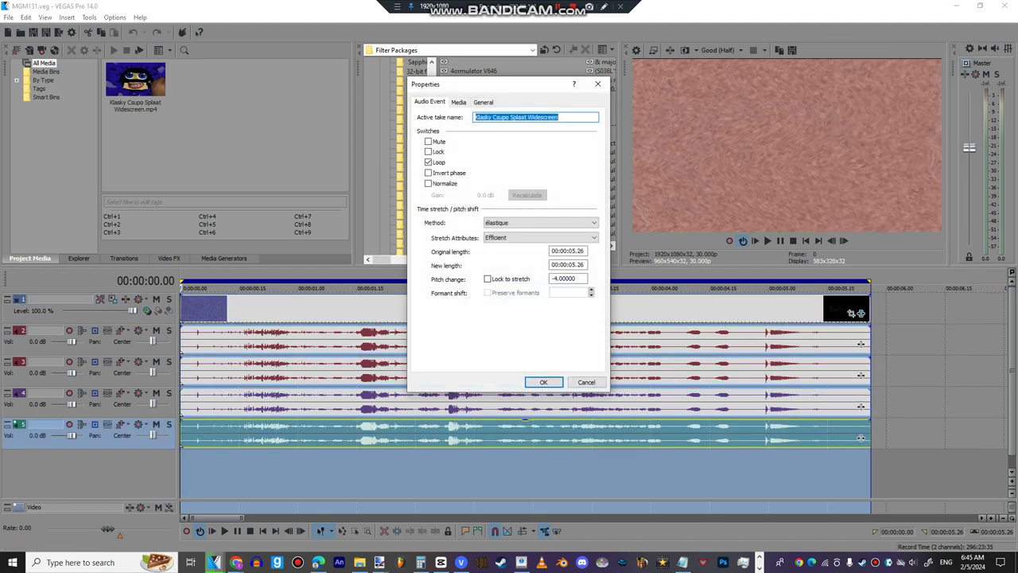
pyautogui.click(543, 381)
pyautogui.click(575, 397)
pyautogui.rightClick(575, 398)
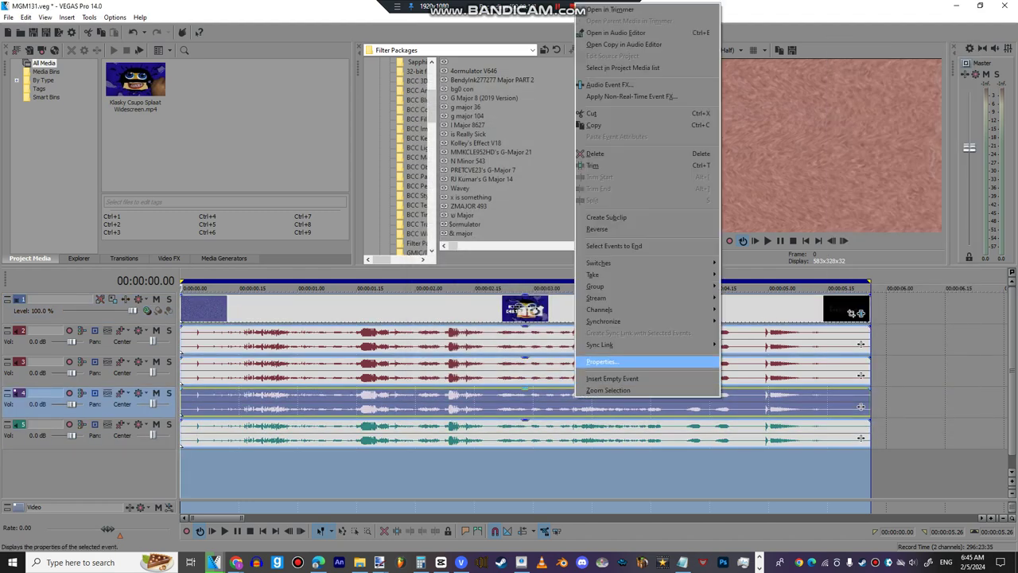
pyautogui.click(602, 362)
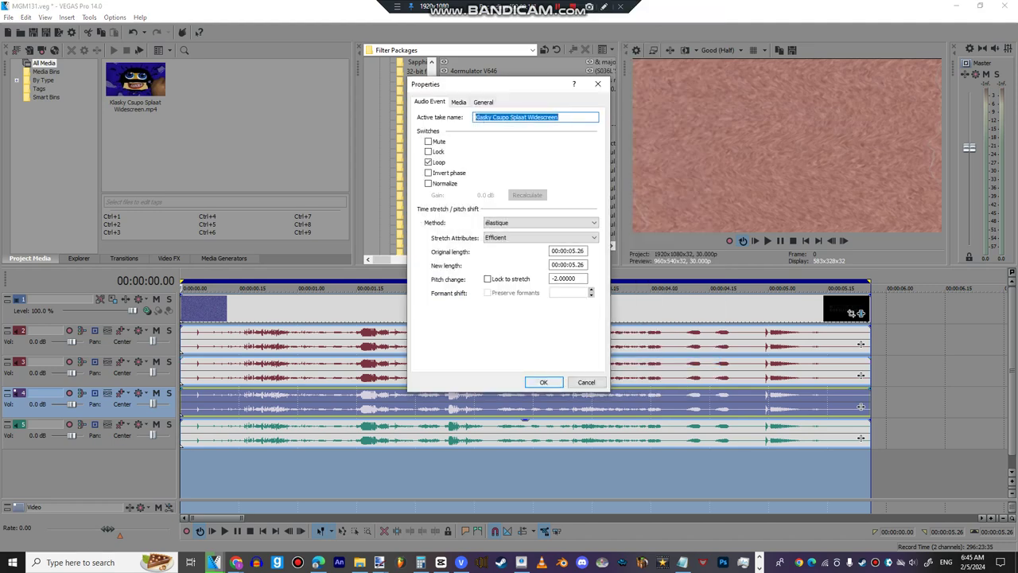
pyautogui.press('Return')
# - Check the pitch shift properties of the audio events on tracks 3 and 2
pyautogui.rightClick(523, 370)
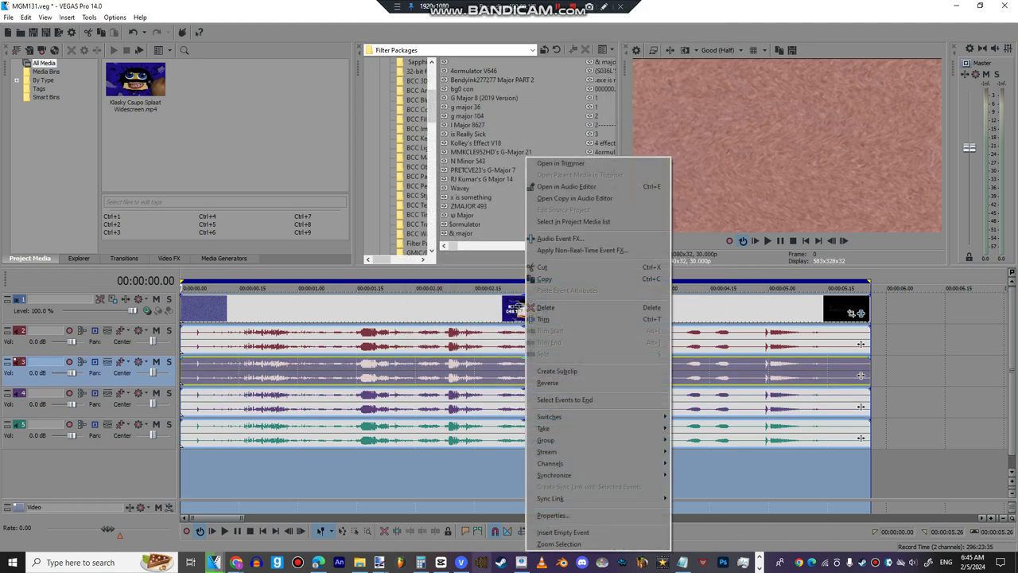
pyautogui.click(573, 517)
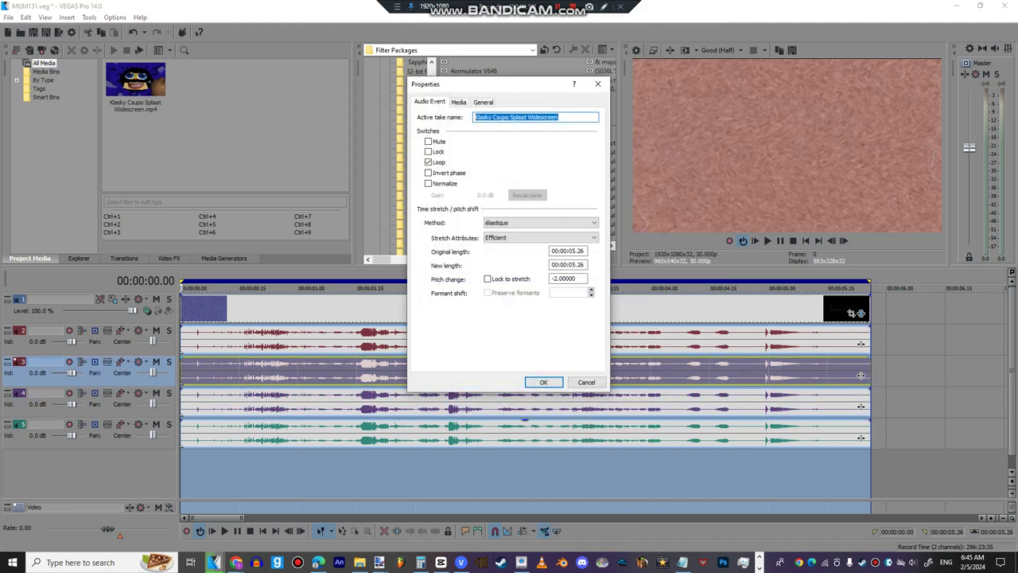
pyautogui.press('Return')
pyautogui.rightClick(525, 342)
pyautogui.click(599, 516)
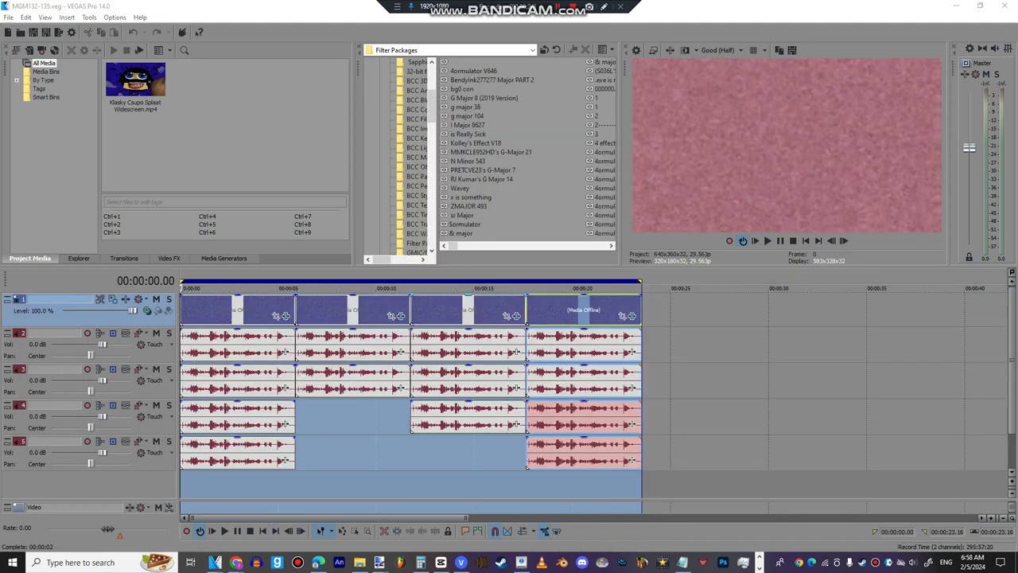
# - Inspect the Mirror, HSL Adjust and S_Shake settings in the first video event's effect chain
pyautogui.click(285, 316)
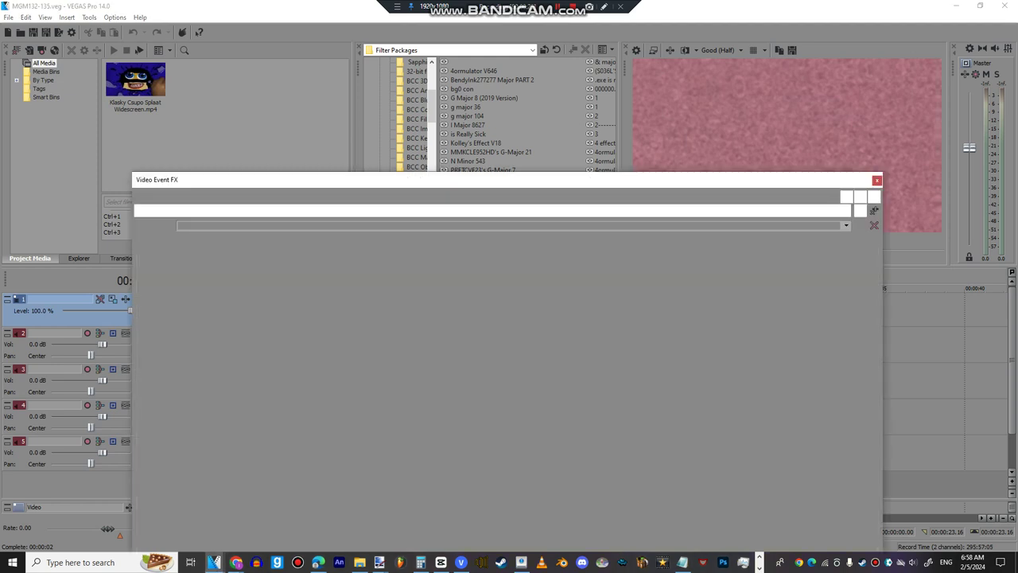
pyautogui.click(325, 211)
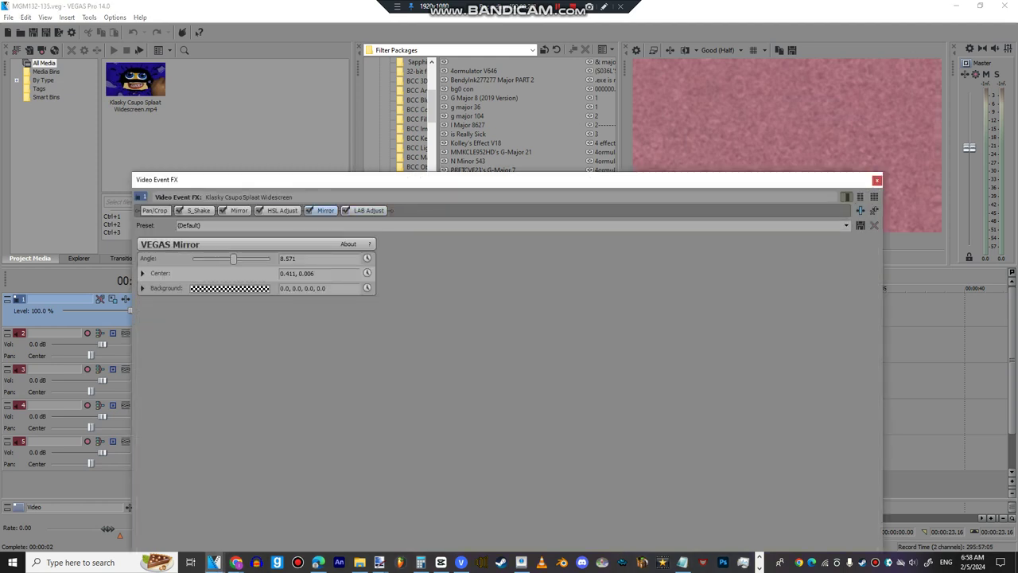
pyautogui.click(282, 210)
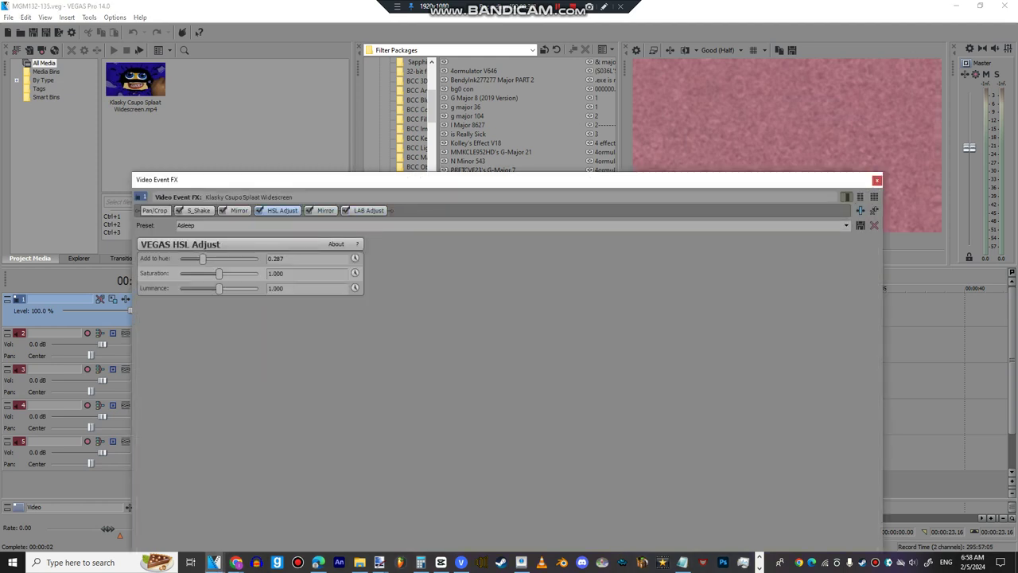
pyautogui.click(238, 211)
pyautogui.click(198, 211)
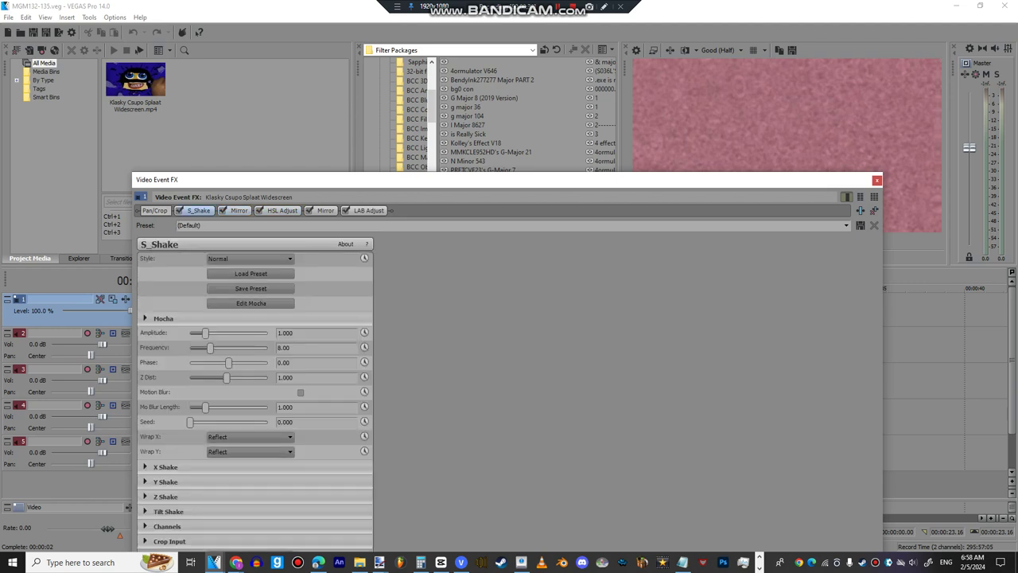
pyautogui.moveTo(327, 180); pyautogui.dragTo(265, 87)
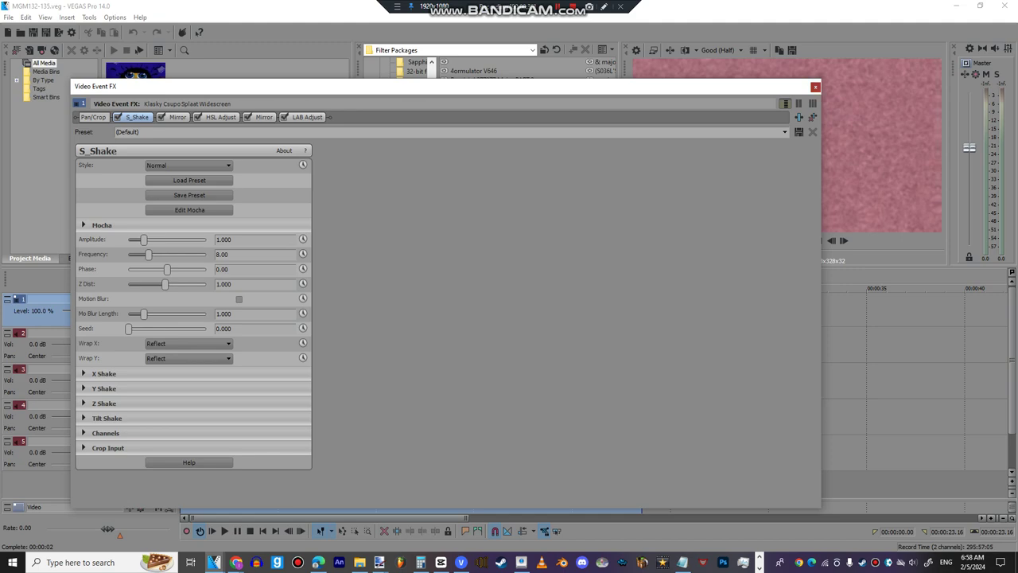
pyautogui.click(815, 87)
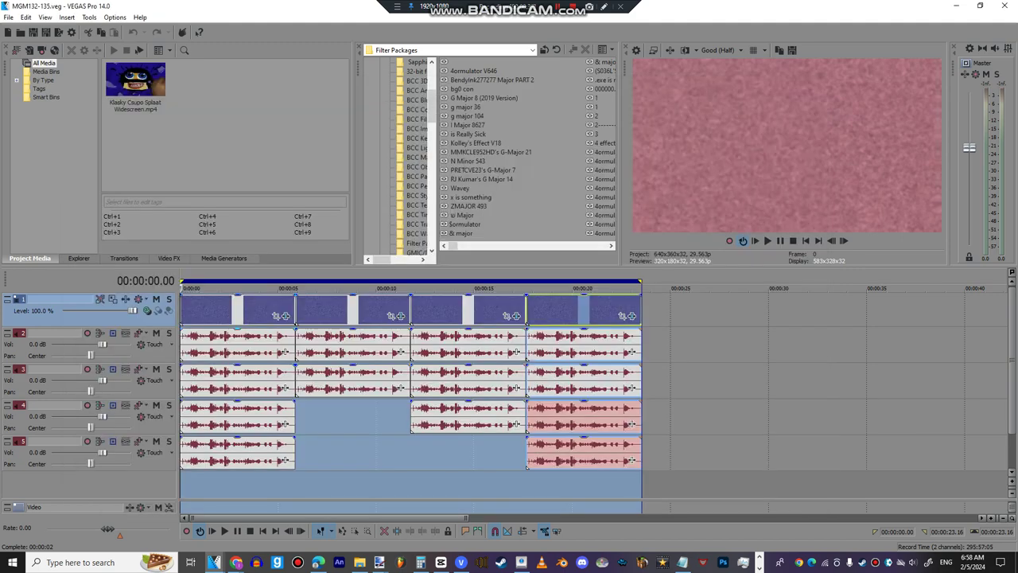
# - Check the pitch shift properties of the first audio events on tracks 2 and 3
pyautogui.rightClick(230, 342)
pyautogui.click(263, 515)
pyautogui.hotkey('ctrl', 'c')
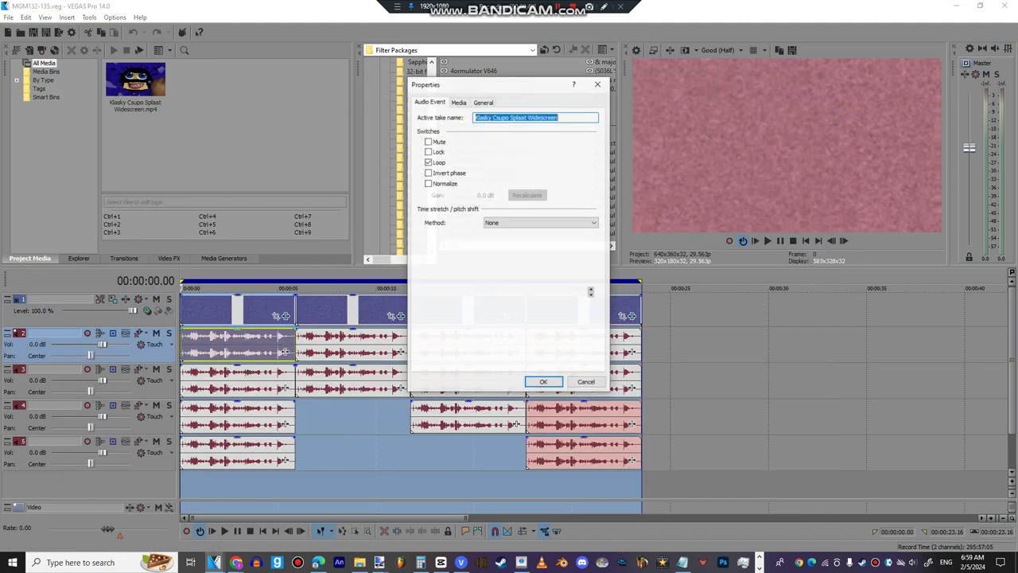
pyautogui.press('Return')
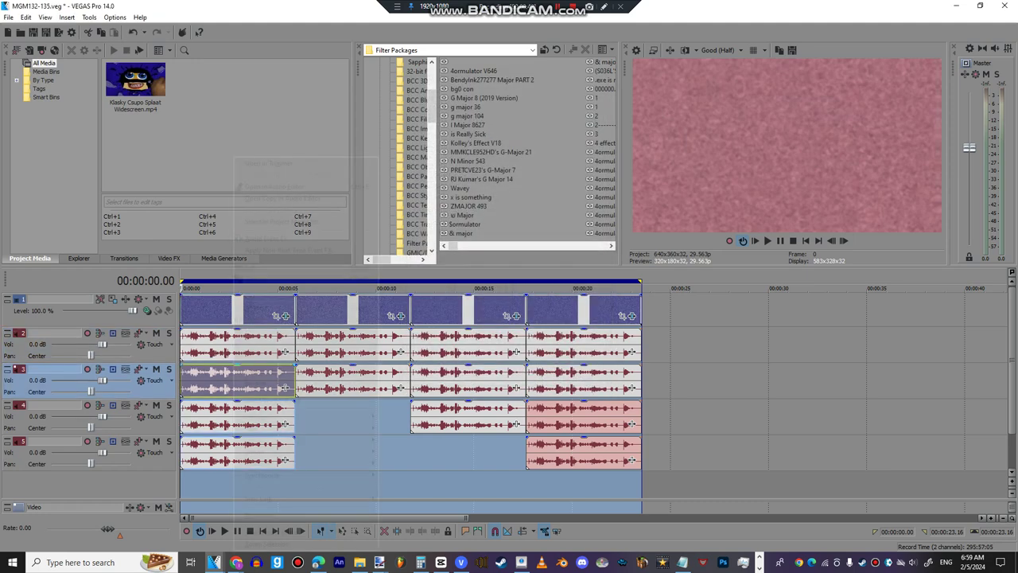
pyautogui.rightClick(233, 375)
pyautogui.click(262, 515)
pyautogui.hotkey('ctrl', 'v')
pyautogui.press('Return')
# - Check the pitch shift properties of the first audio events on tracks 4 and 5
pyautogui.rightClick(284, 424)
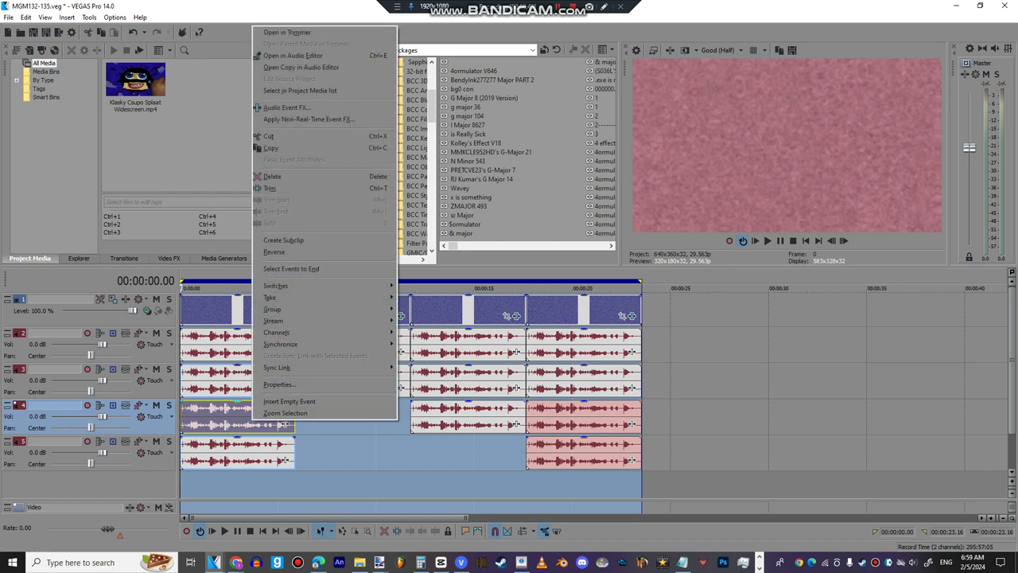
pyautogui.click(284, 385)
pyautogui.press('Return')
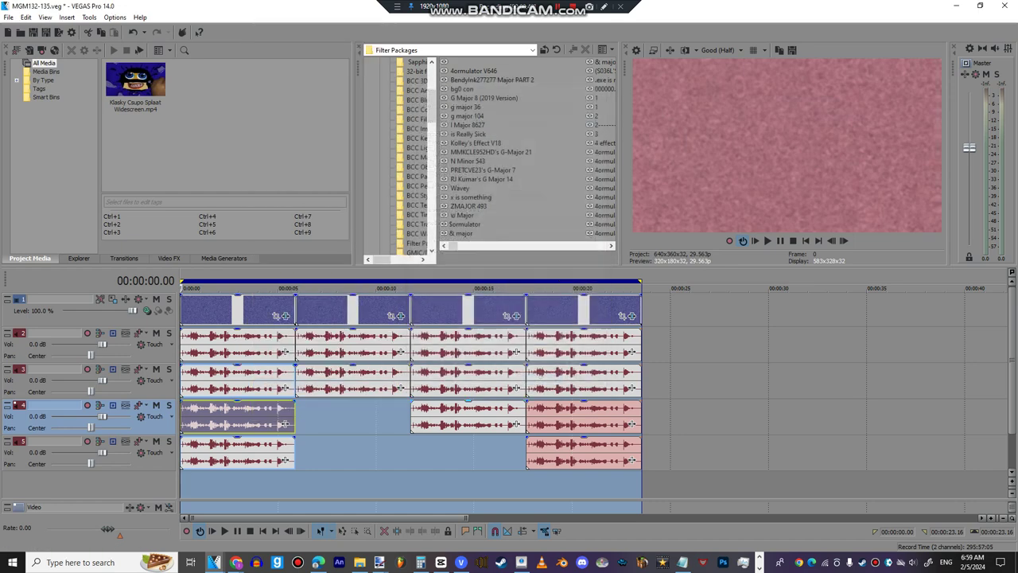
pyautogui.rightClick(273, 461)
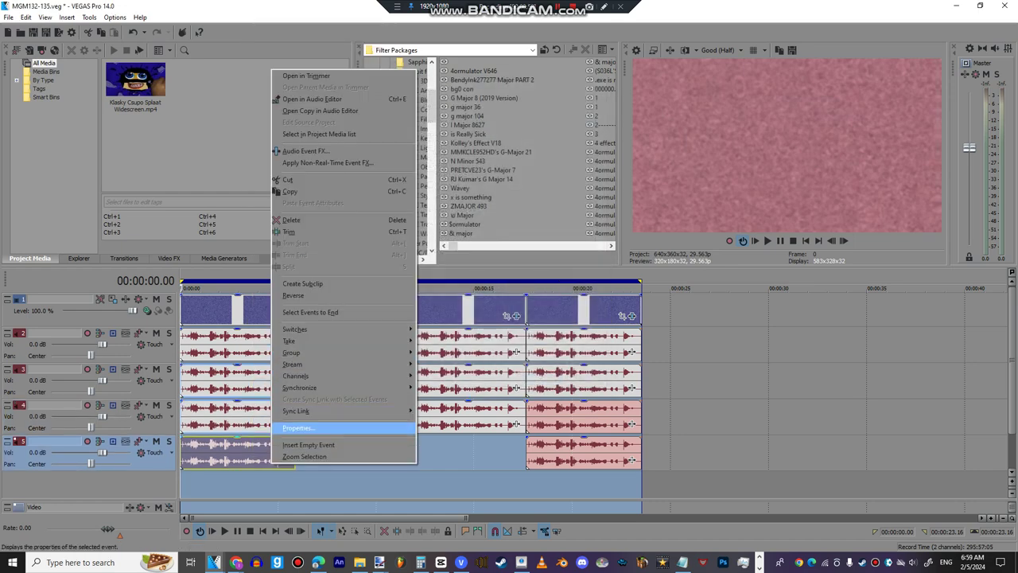
pyautogui.click(298, 427)
pyautogui.press('Return')
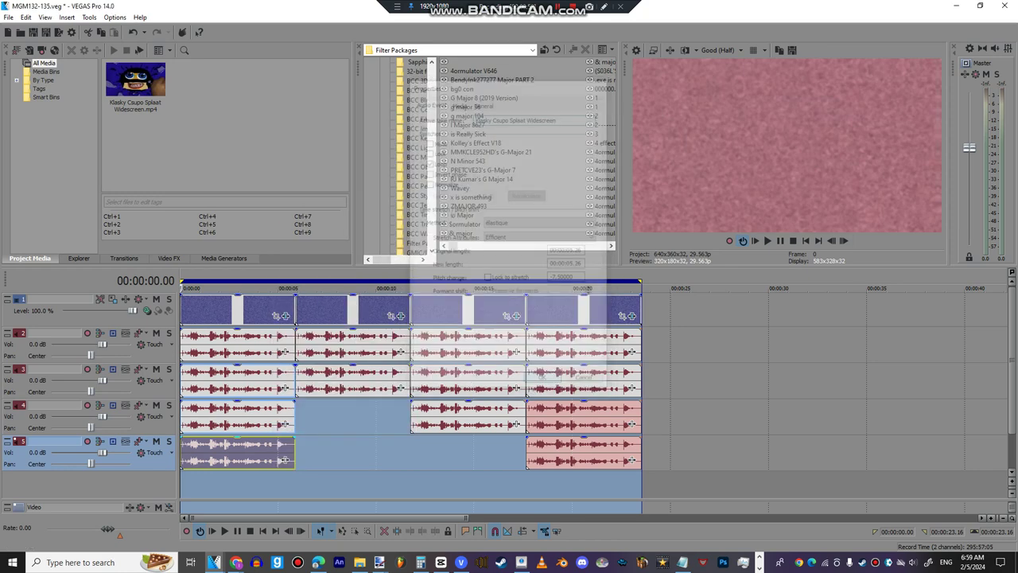
# - Preview a frame of the second video event and inspect its Mirror and Pinch/Punch effect settings
pyautogui.click(284, 459)
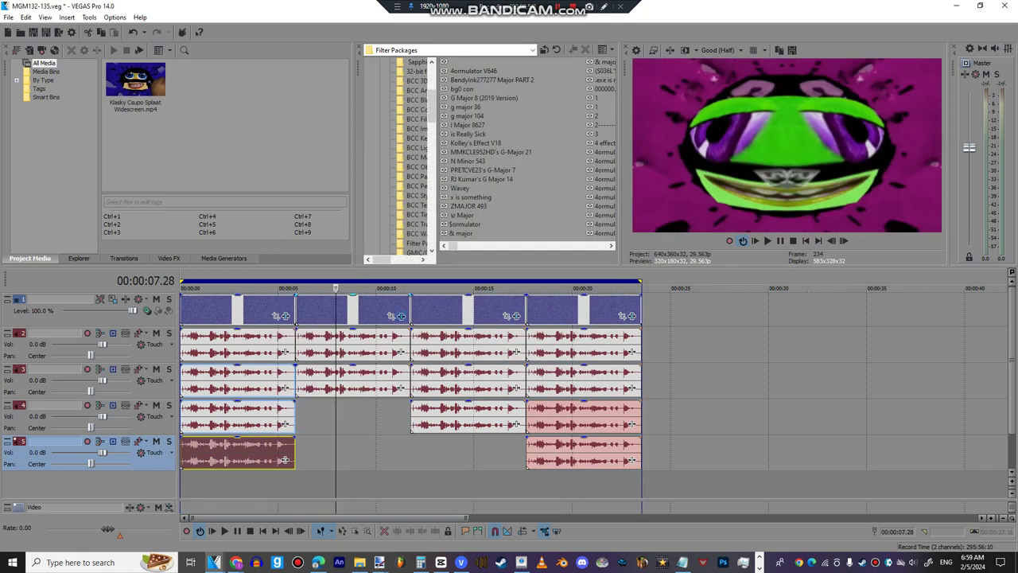
pyautogui.click(401, 316)
pyautogui.click(187, 117)
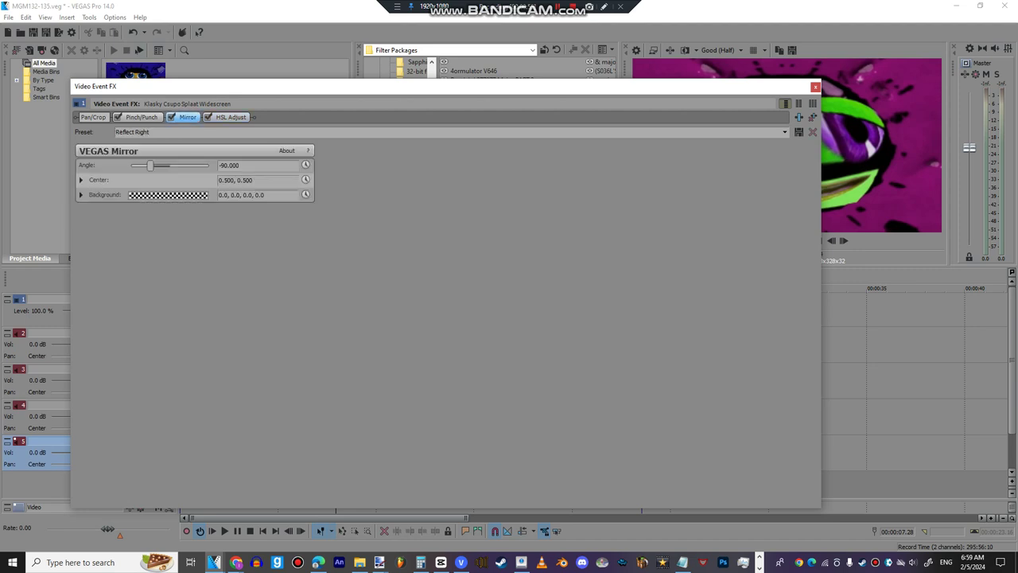
pyautogui.click(142, 117)
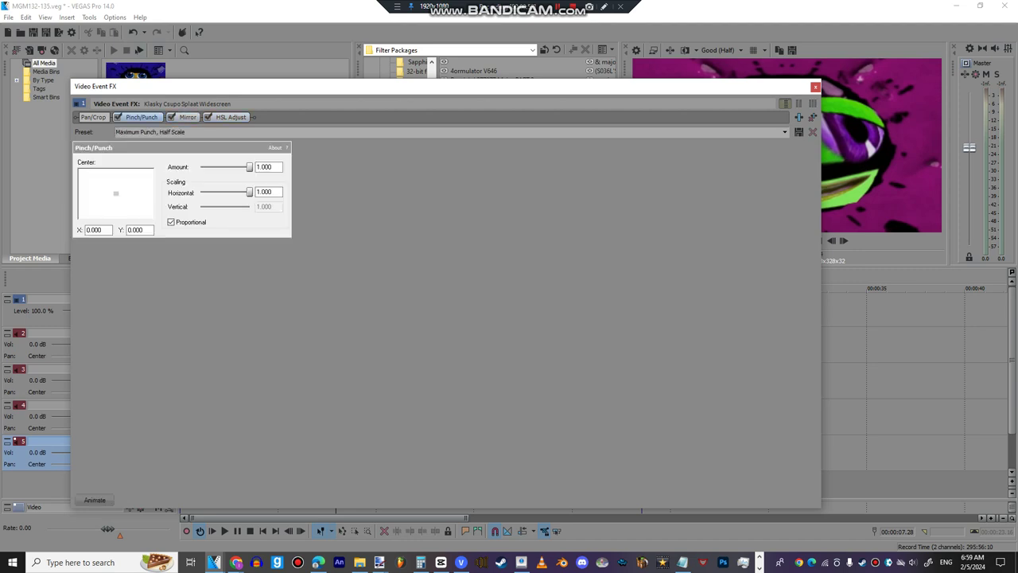
pyautogui.click(816, 87)
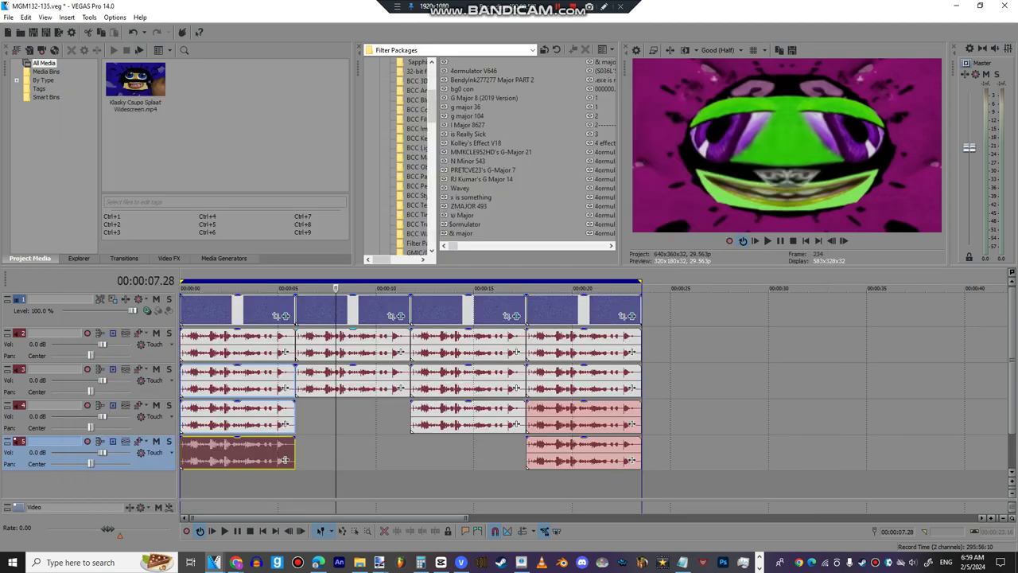
# - Check the pitch shift properties of the second audio events on tracks 2 and 3
pyautogui.rightClick(376, 345)
pyautogui.click(403, 544)
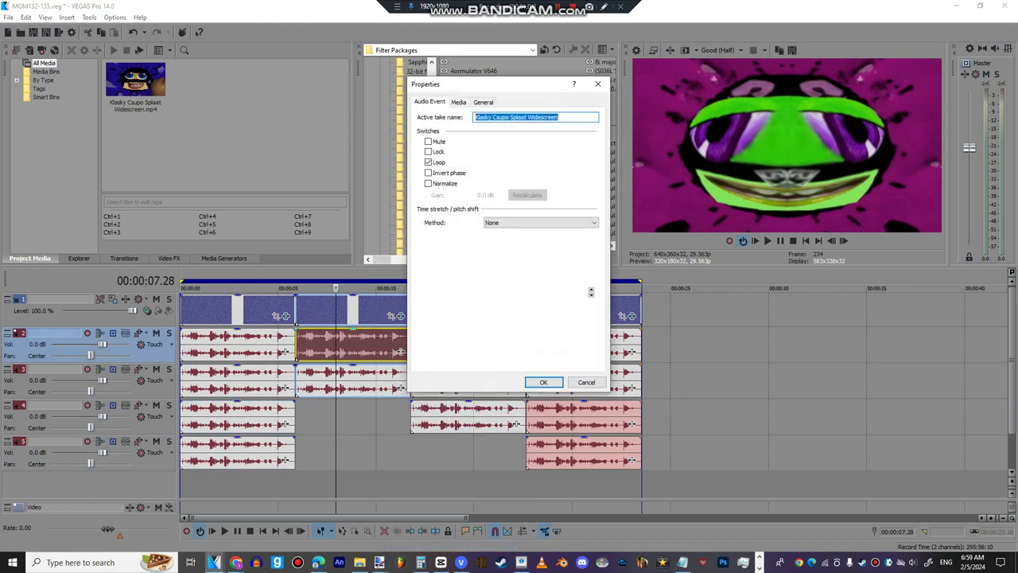
pyautogui.click(543, 383)
pyautogui.rightClick(326, 388)
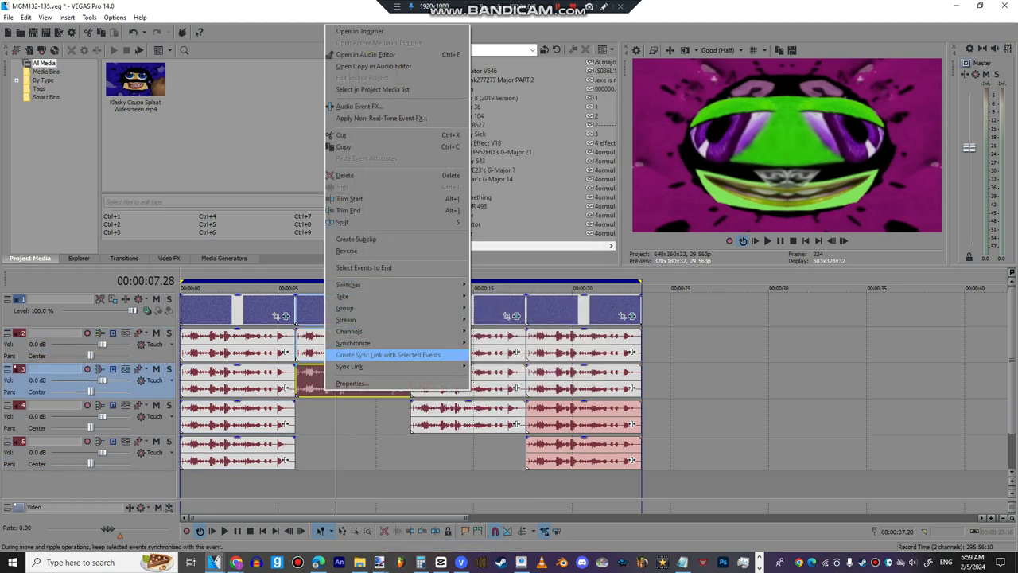
pyautogui.click(352, 383)
pyautogui.click(544, 383)
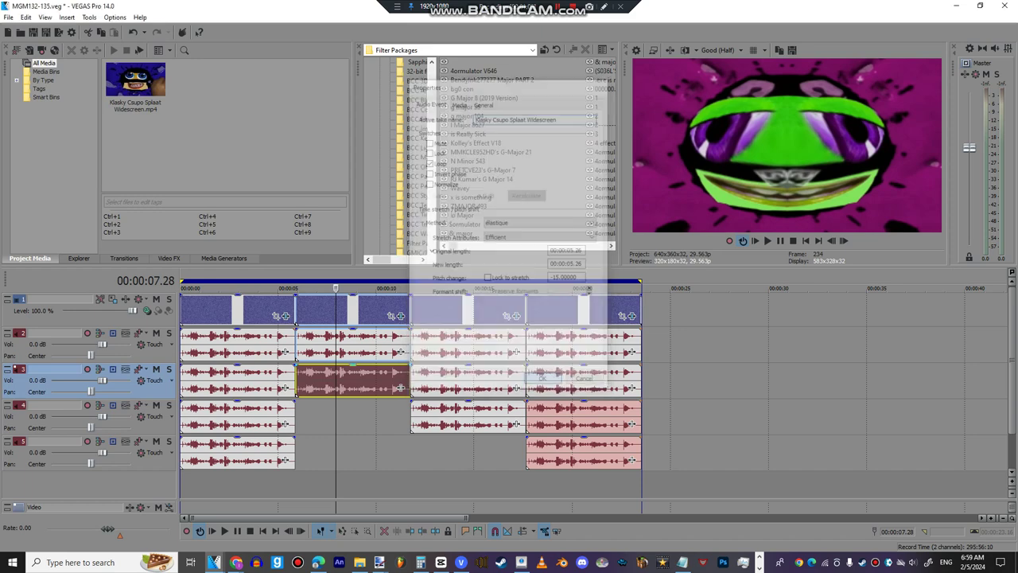
# - Inspect the Invert, Channel Blend, HSL Adjust and Wave settings in the third video event's effect chain
pyautogui.click(517, 316)
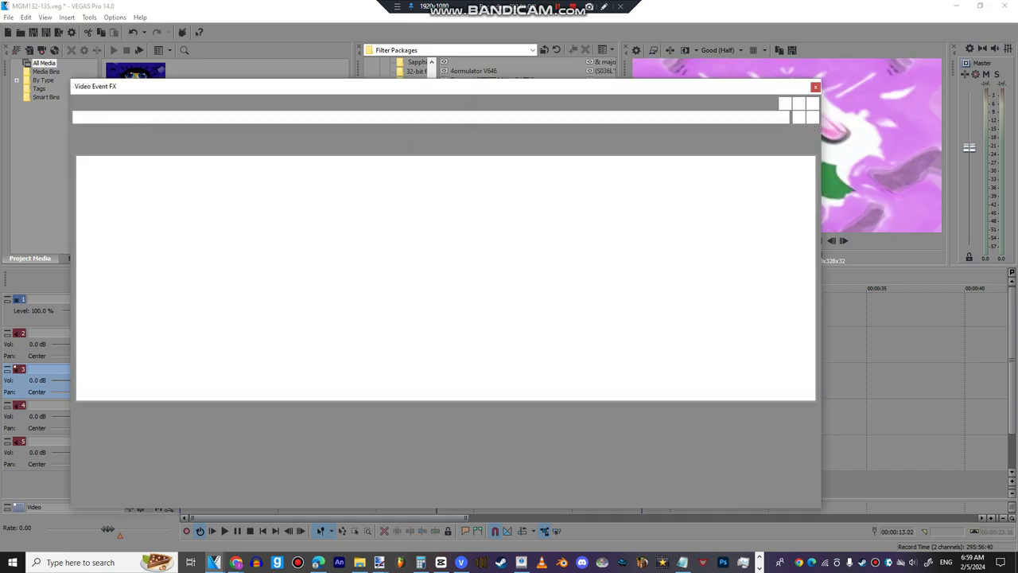
pyautogui.click(278, 118)
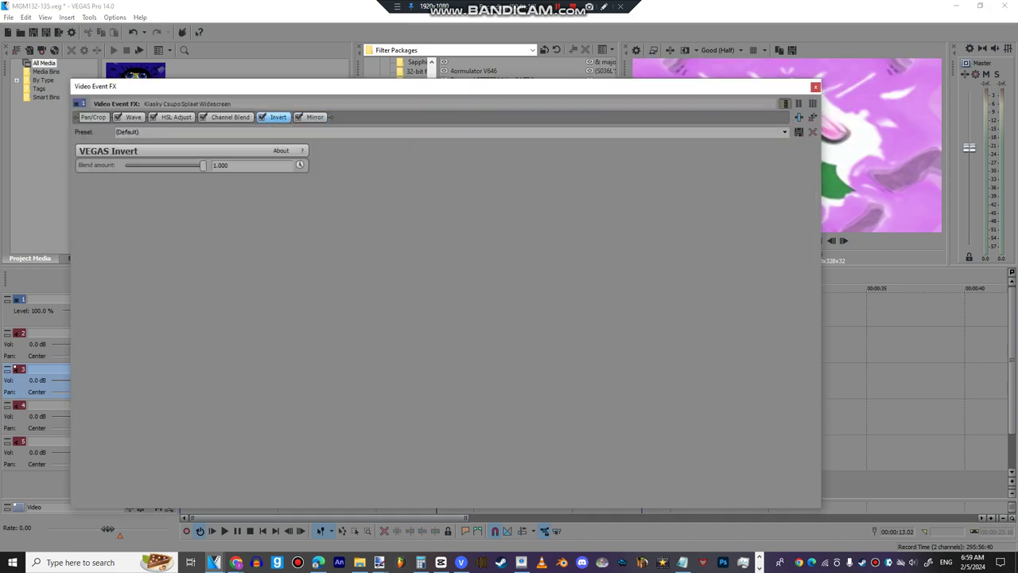
pyautogui.click(230, 118)
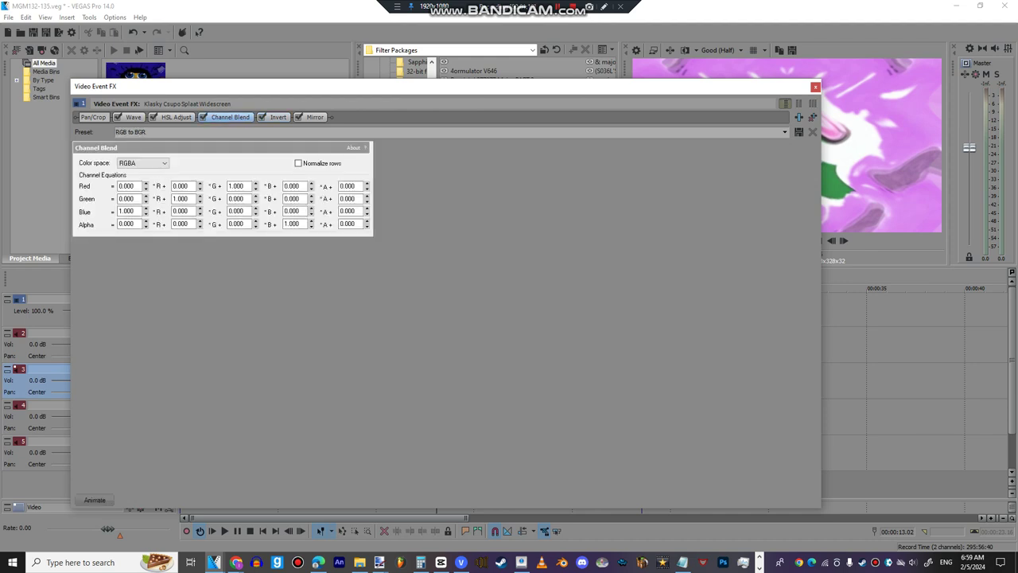
pyautogui.click(176, 117)
pyautogui.click(132, 118)
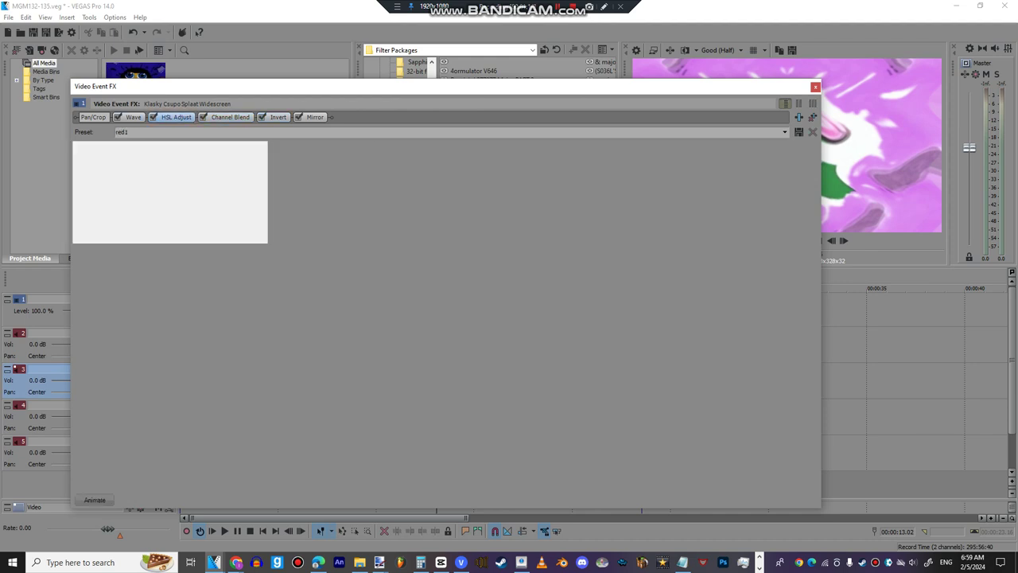
pyautogui.click(816, 87)
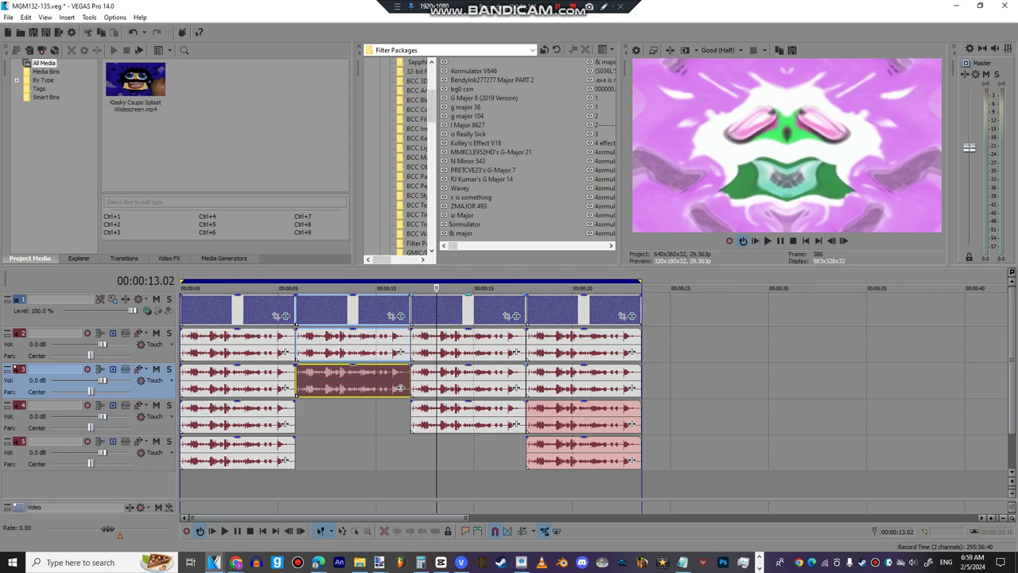
# - Check the pitch shift properties of the third segment's audio events on tracks 2 and 3
pyautogui.rightClick(458, 415)
pyautogui.click(521, 541)
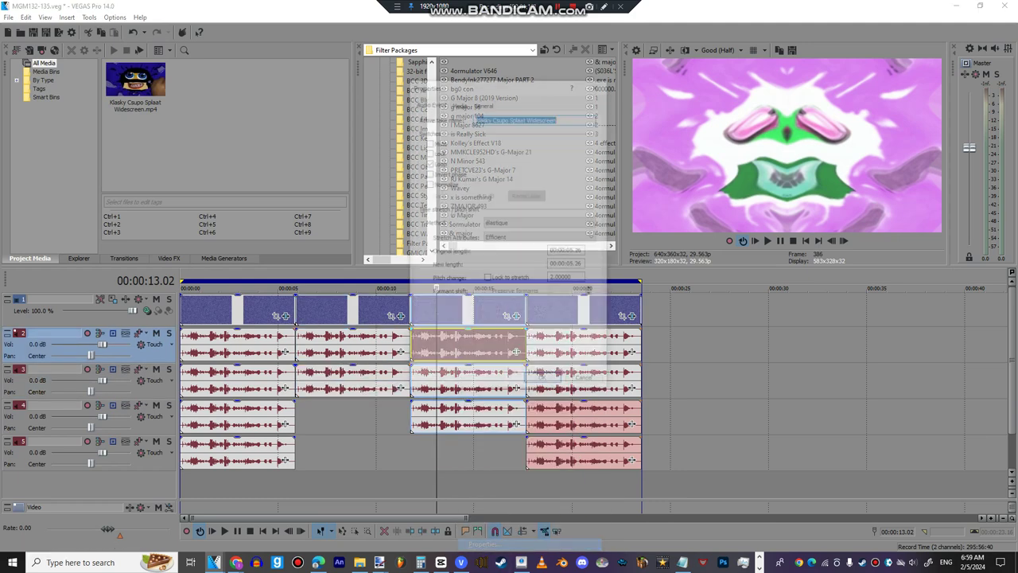
pyautogui.click(543, 382)
pyautogui.rightClick(491, 389)
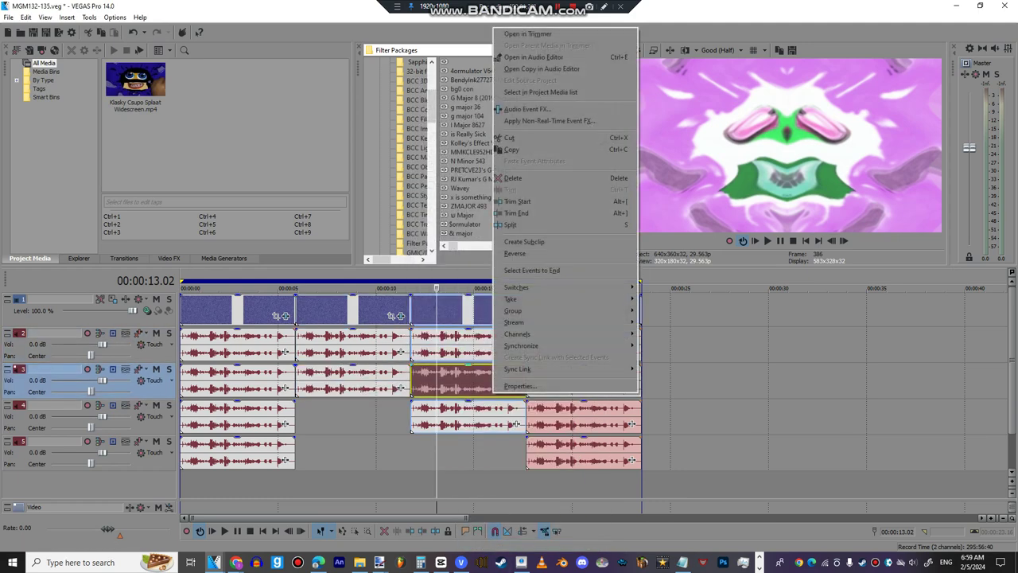
pyautogui.click(517, 386)
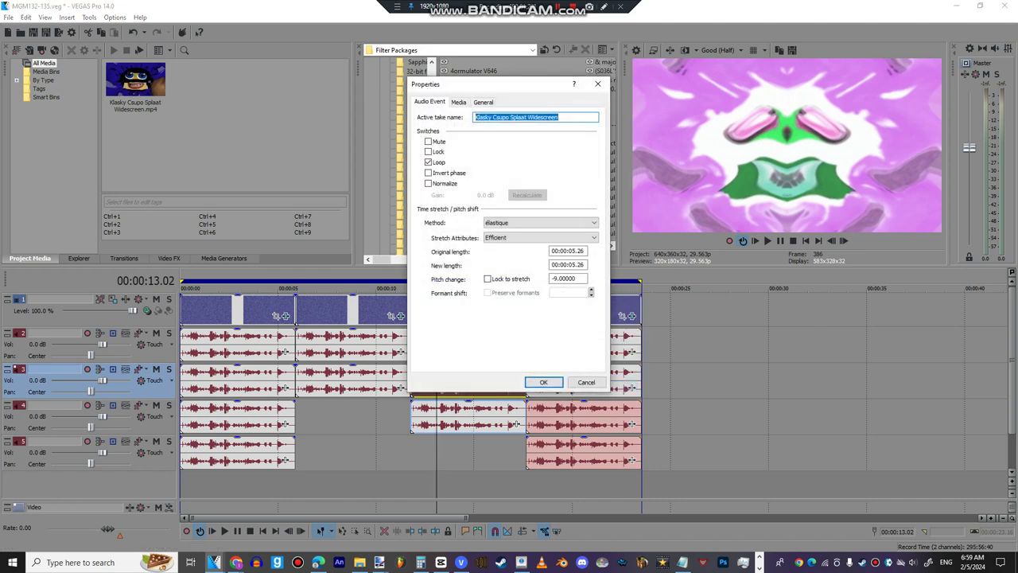
pyautogui.click(543, 382)
# - Check the pitch shift properties of the third segment's audio event on track 4
pyautogui.rightClick(472, 440)
pyautogui.rightClick(460, 430)
pyautogui.click(486, 422)
pyautogui.click(544, 382)
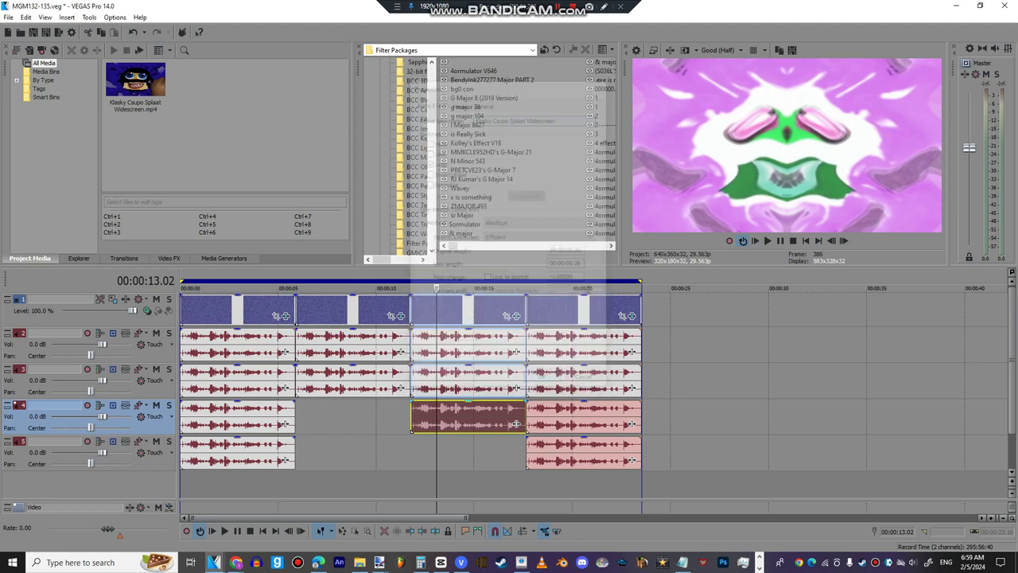
# - Inspect the Gradient Map, Color Corrector (Secondary), Saturation Adjust and Min and Max settings in the fourth video event's effect chain
pyautogui.click(630, 316)
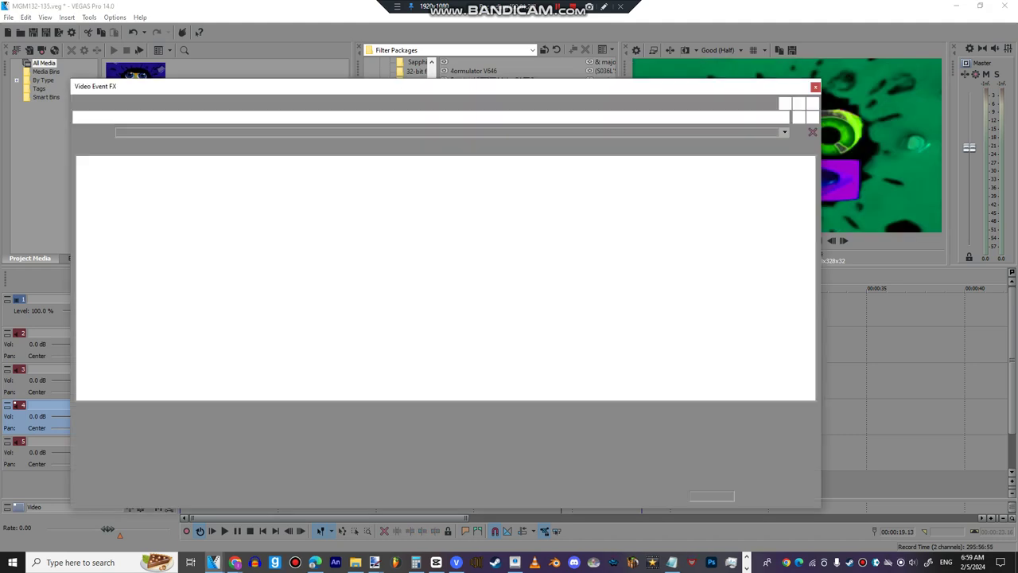
pyautogui.click(359, 117)
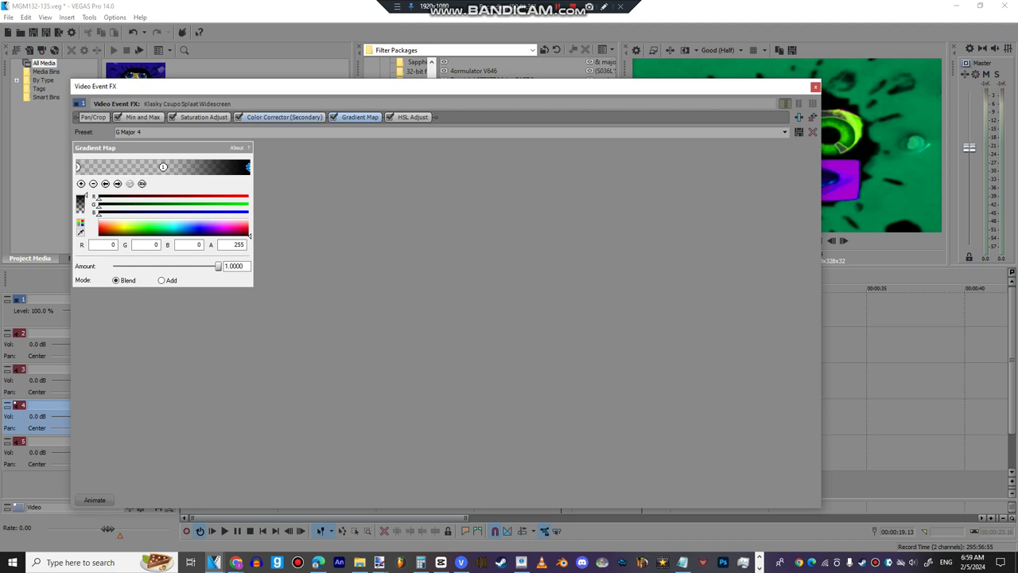
pyautogui.click(284, 117)
pyautogui.click(204, 117)
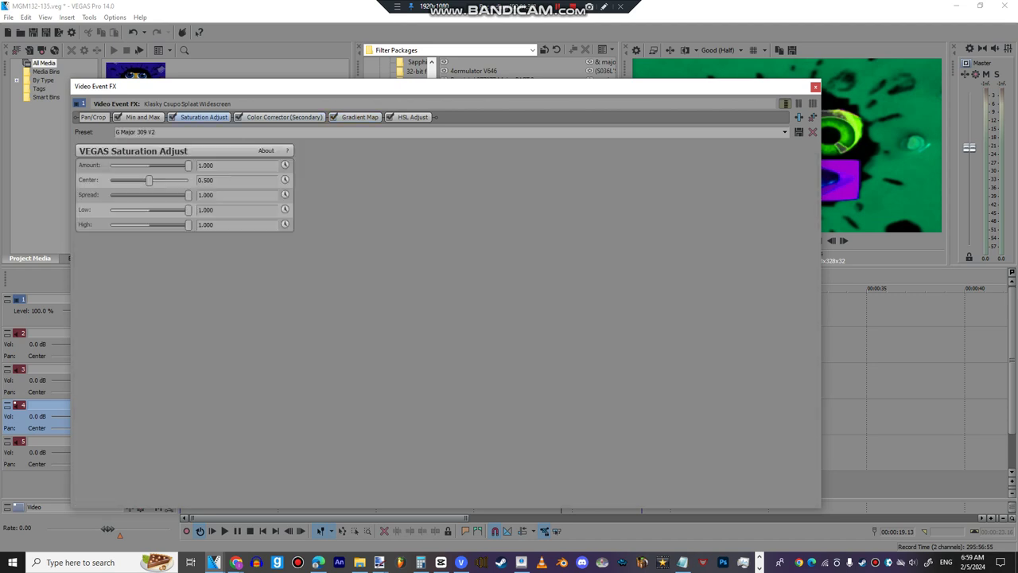
pyautogui.click(143, 116)
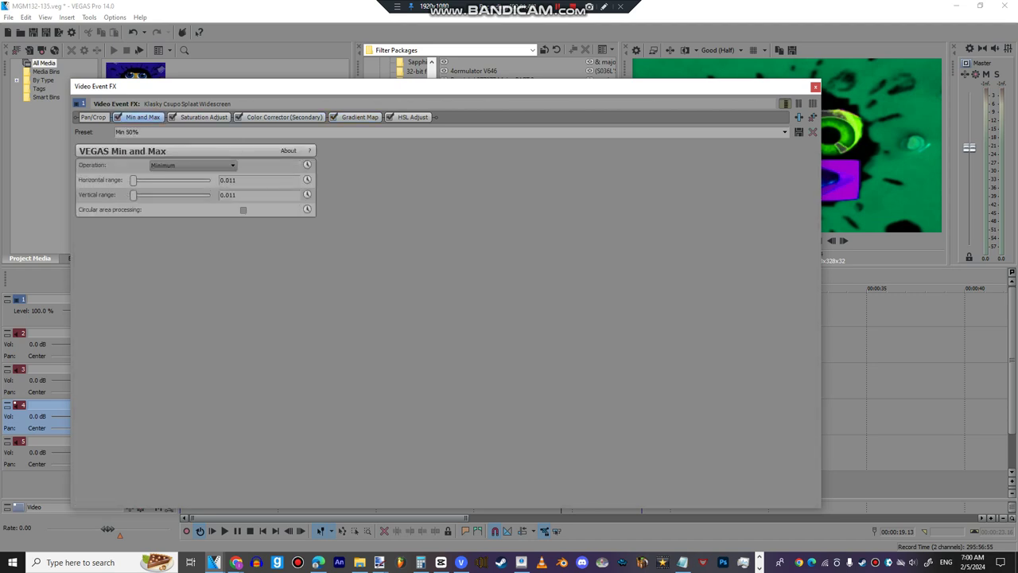
pyautogui.moveTo(254, 86); pyautogui.dragTo(321, 249)
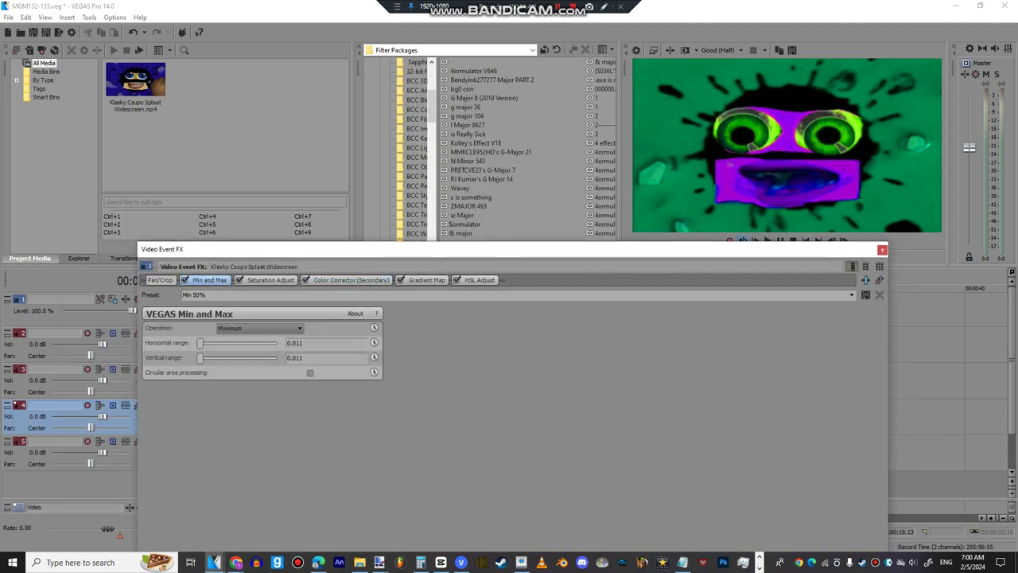
pyautogui.click(882, 250)
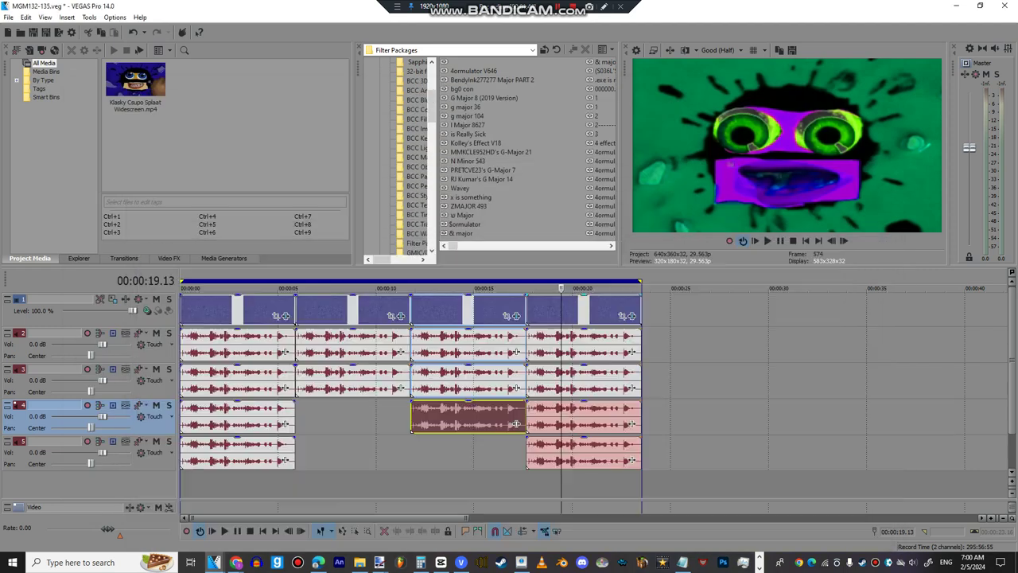
# - Check the pitch shift properties of the fourth segment's audio events on tracks 2 and 3
pyautogui.rightClick(595, 345)
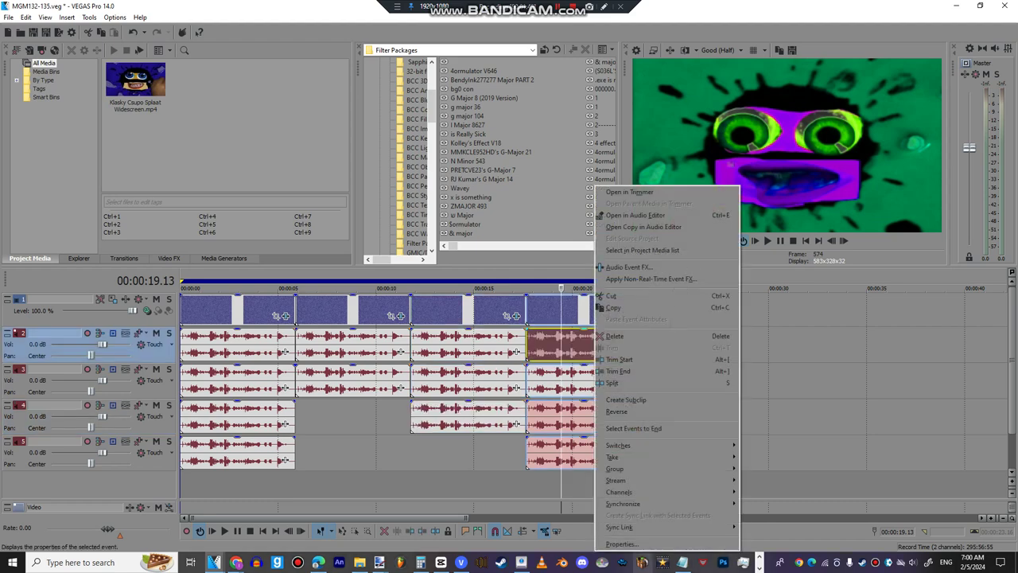
pyautogui.click(621, 544)
pyautogui.click(543, 381)
pyautogui.rightClick(564, 390)
pyautogui.click(588, 384)
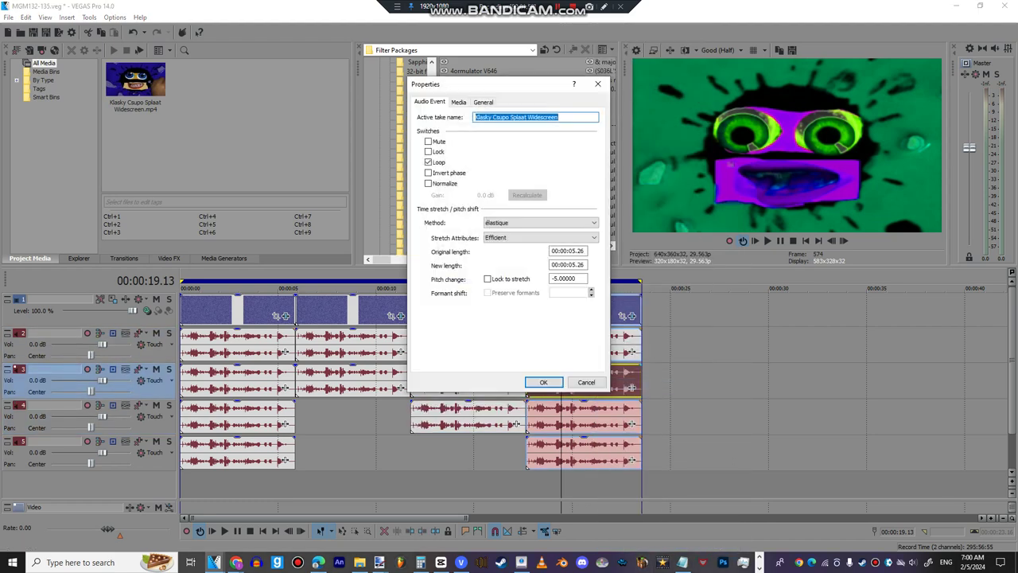
pyautogui.click(543, 382)
# - Check the pitch shift properties of the fourth segment's audio events on tracks 4 and 5
pyautogui.rightClick(565, 414)
pyautogui.click(588, 401)
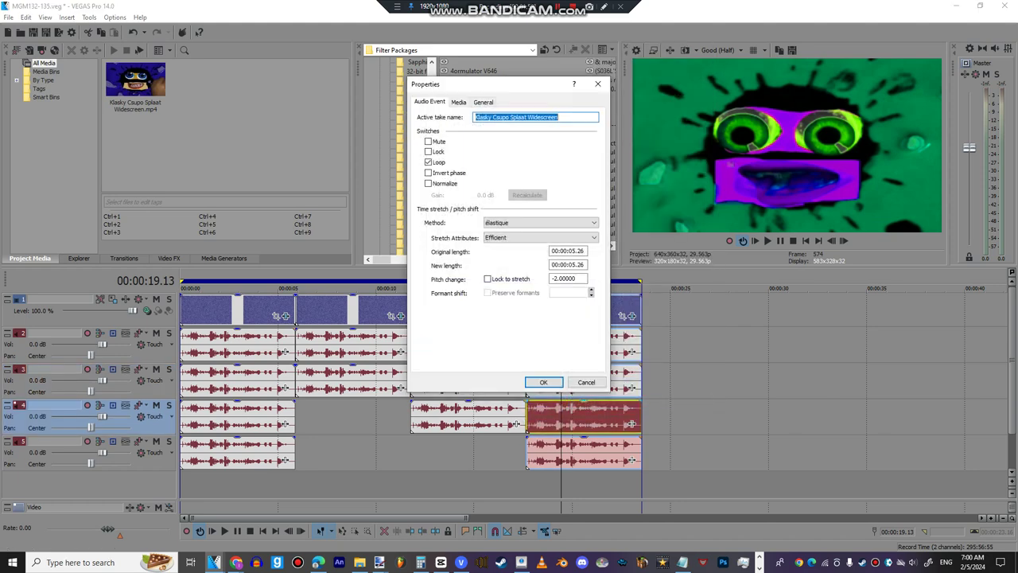
pyautogui.click(543, 382)
pyautogui.rightClick(565, 453)
pyautogui.click(589, 443)
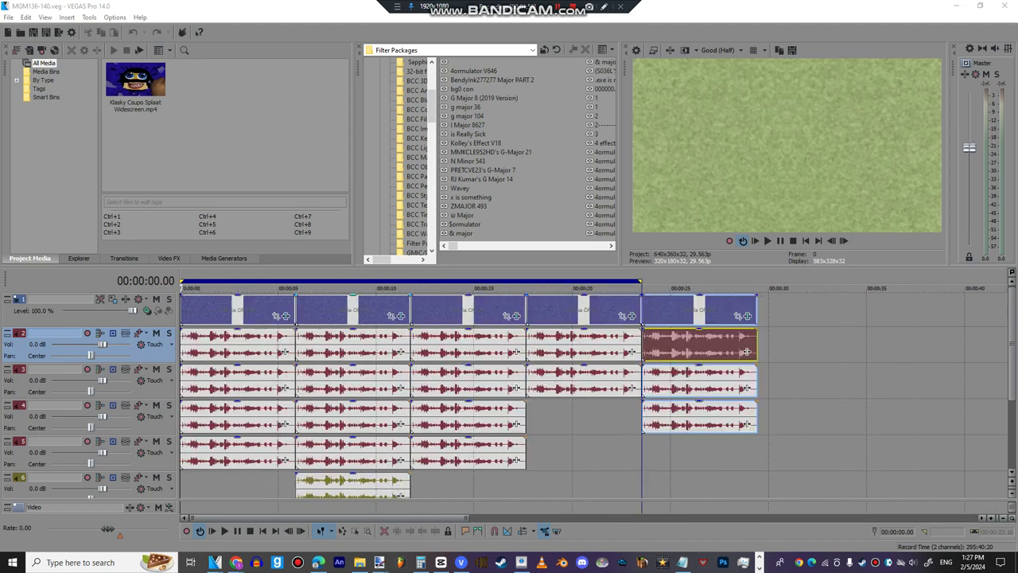
# - In the MGM136-140 project, check the pitch shift properties of the first segment's audio events on tracks 5 and 4
pyautogui.scroll(3, 746, 351)
pyautogui.rightClick(336, 458)
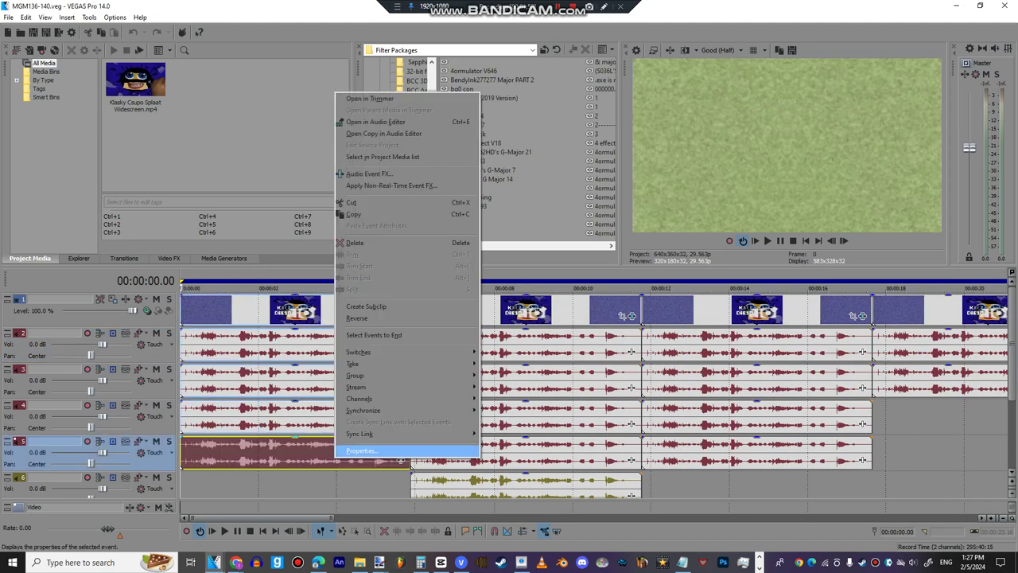
pyautogui.click(373, 449)
pyautogui.click(543, 381)
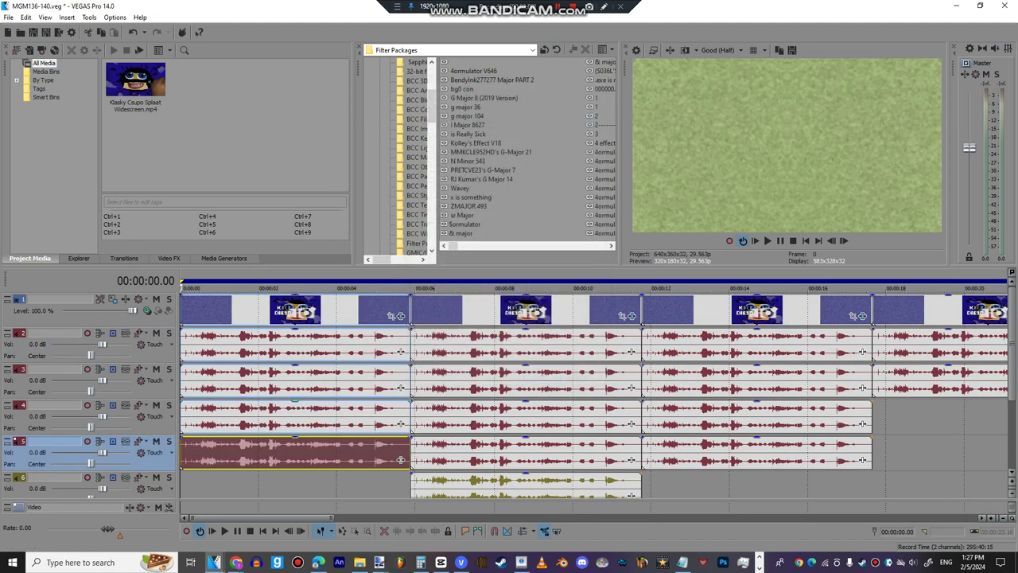
pyautogui.rightClick(401, 424)
pyautogui.click(374, 408)
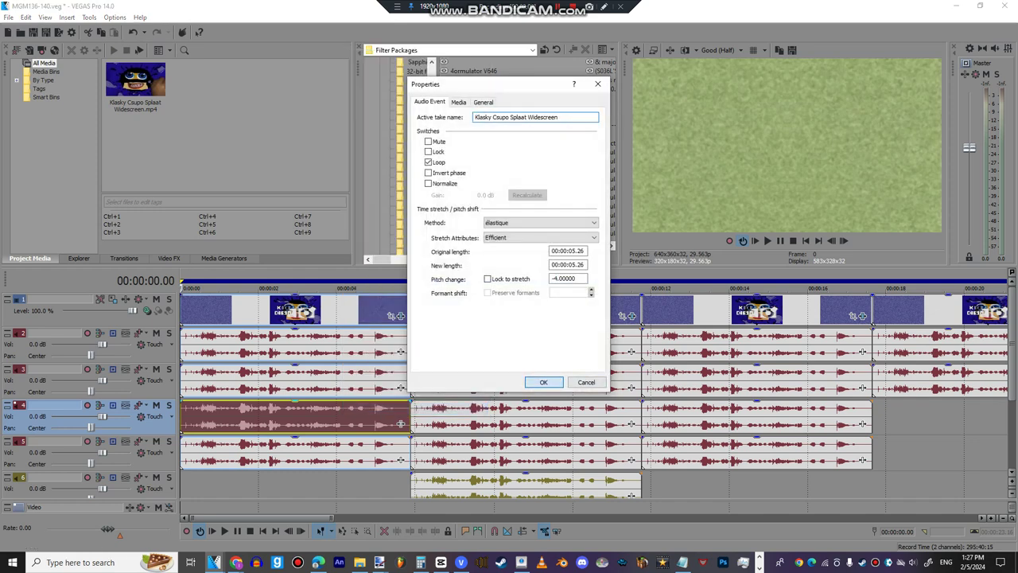
pyautogui.click(544, 381)
# - Check the pitch shift properties of the first segment's audio events on tracks 3 and 2
pyautogui.rightClick(400, 388)
pyautogui.click(374, 382)
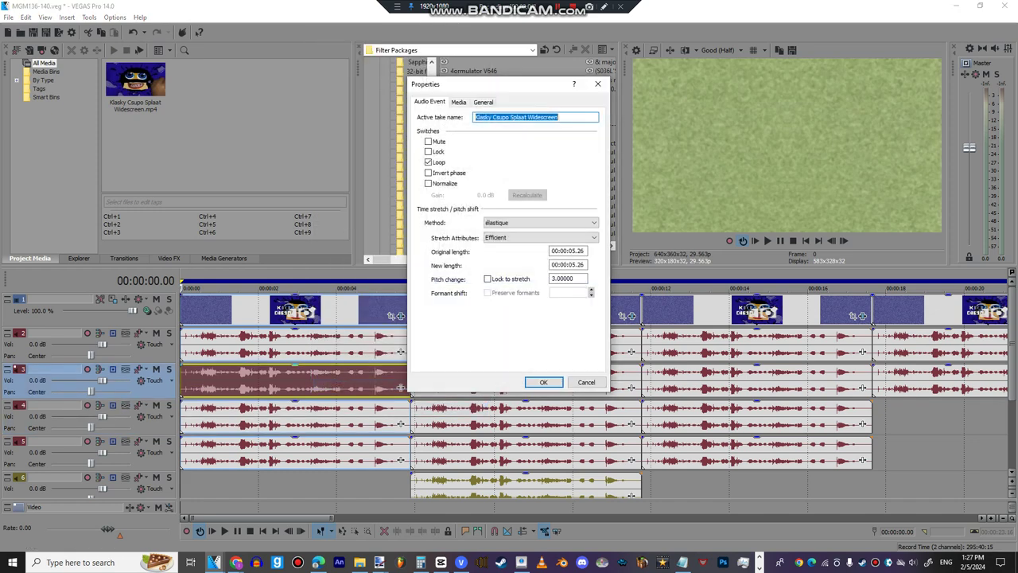
pyautogui.click(543, 381)
pyautogui.rightClick(330, 350)
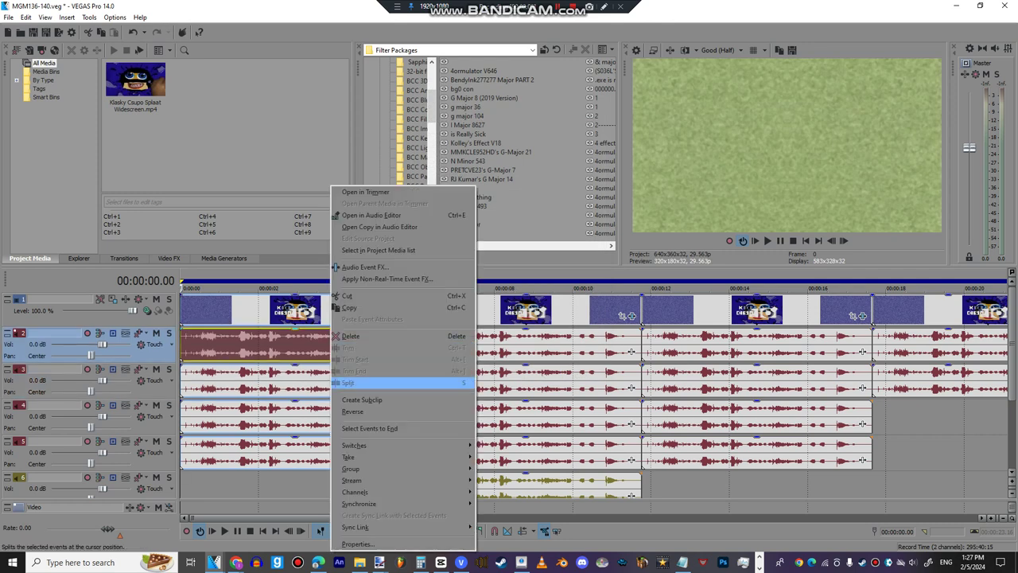
pyautogui.click(358, 544)
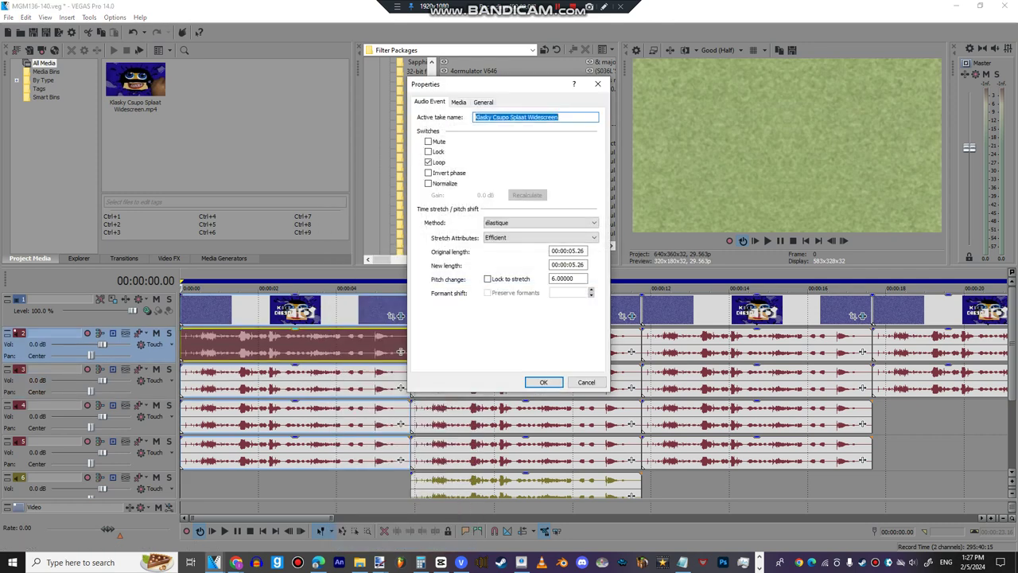
pyautogui.click(543, 382)
# - Inspect the Invert, Channel Blend, HSL Adjust and Mirror settings in the first video event's effect chain
pyautogui.click(355, 346)
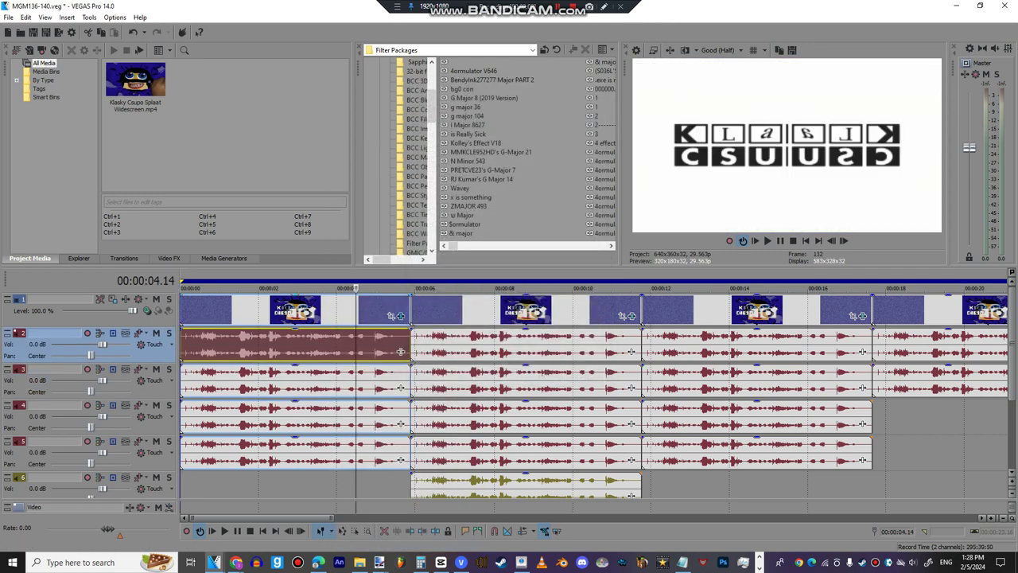
pyautogui.click(390, 316)
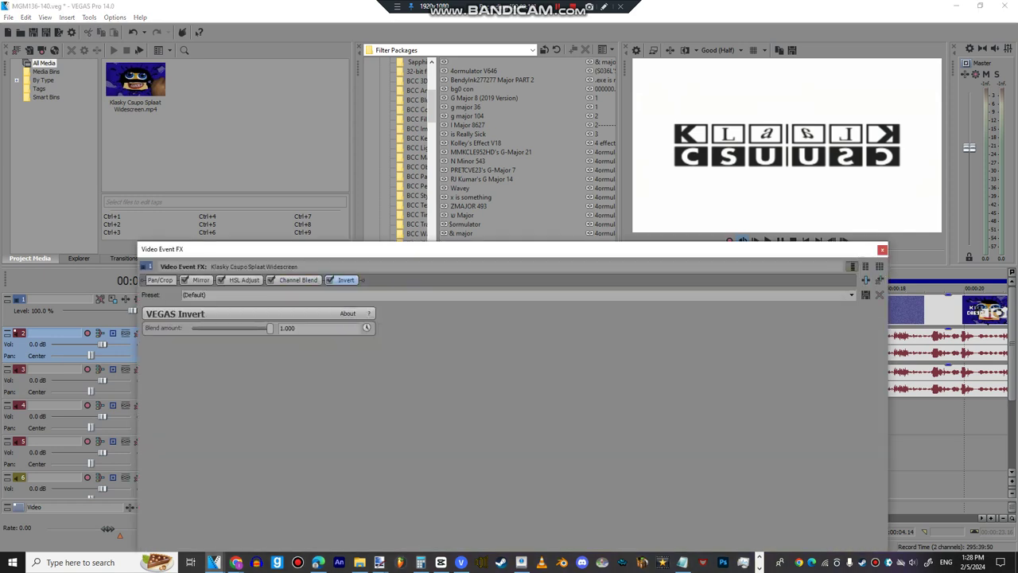
pyautogui.click(298, 280)
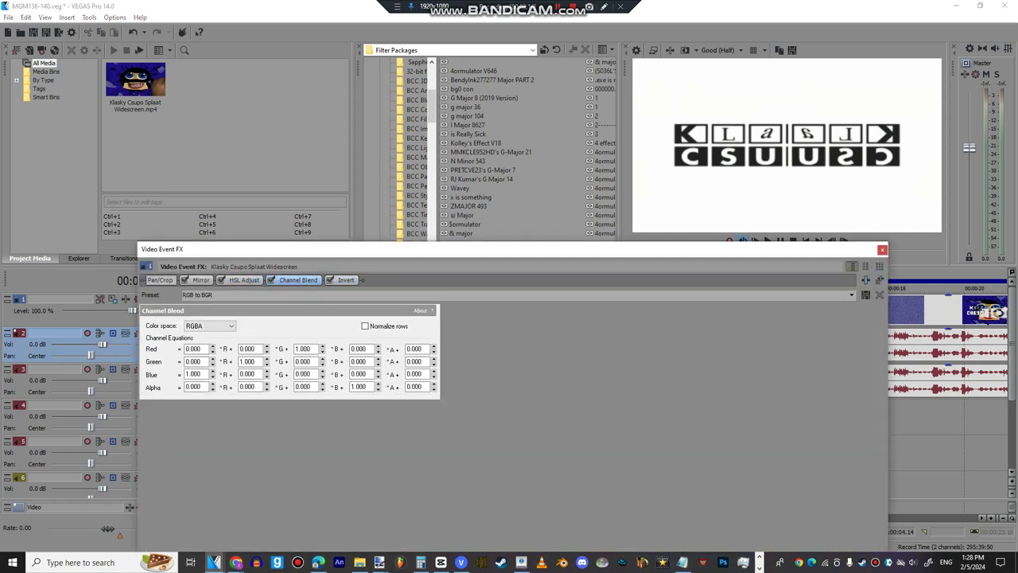
pyautogui.click(245, 280)
pyautogui.click(201, 280)
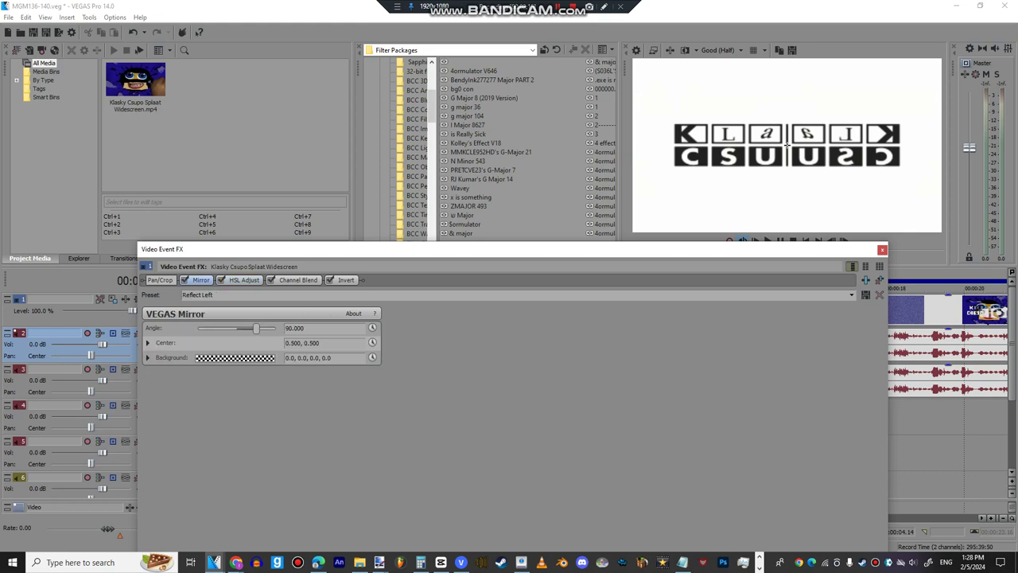
pyautogui.moveTo(234, 246); pyautogui.dragTo(286, 348)
pyautogui.click(257, 335)
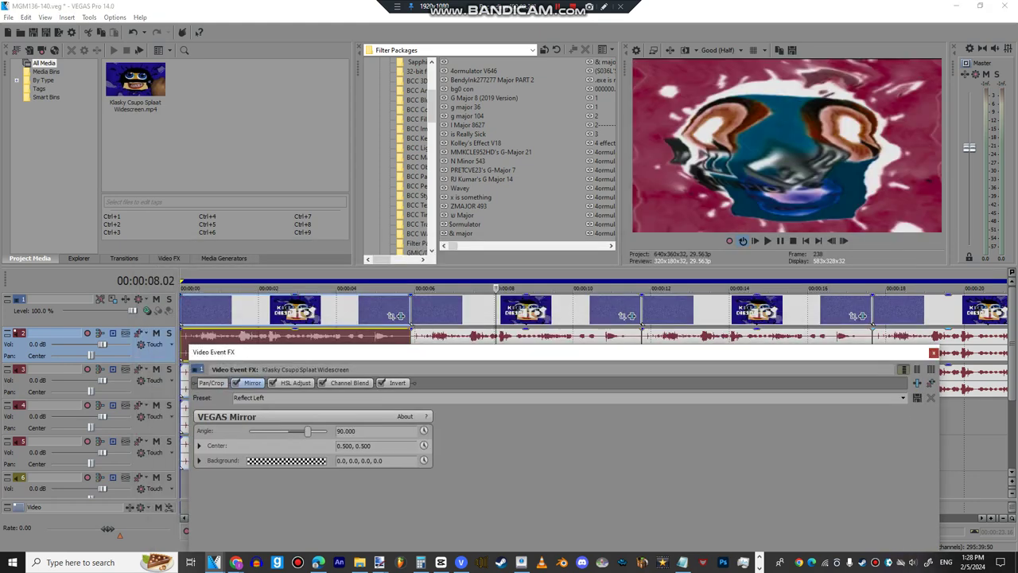
pyautogui.click(935, 352)
# - Check the pitch shift properties of the second segment's audio events on tracks 2 and 3
pyautogui.rightClick(568, 342)
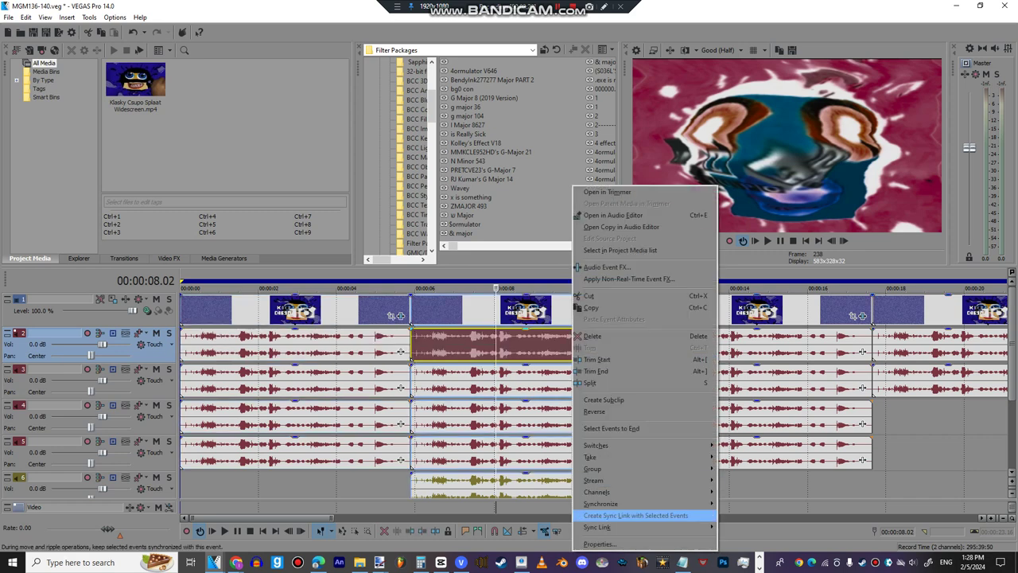
pyautogui.click(604, 515)
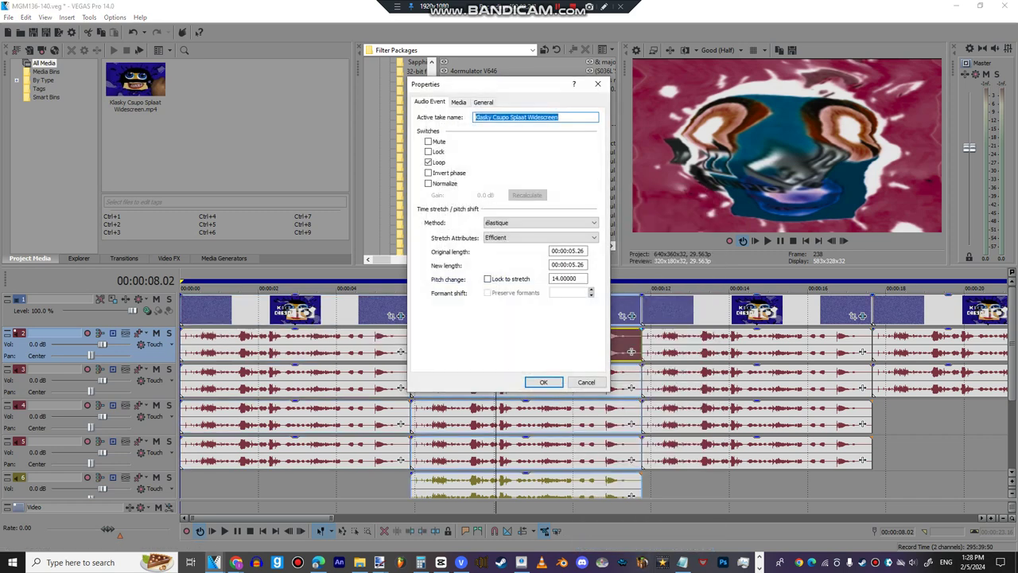
pyautogui.click(543, 382)
pyautogui.rightClick(525, 386)
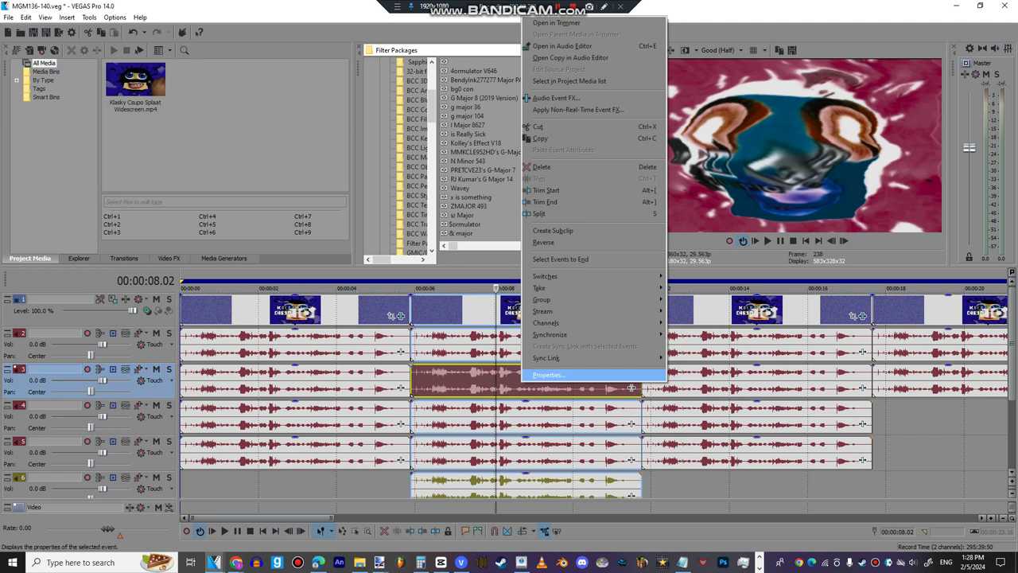
pyautogui.click(557, 375)
pyautogui.click(543, 381)
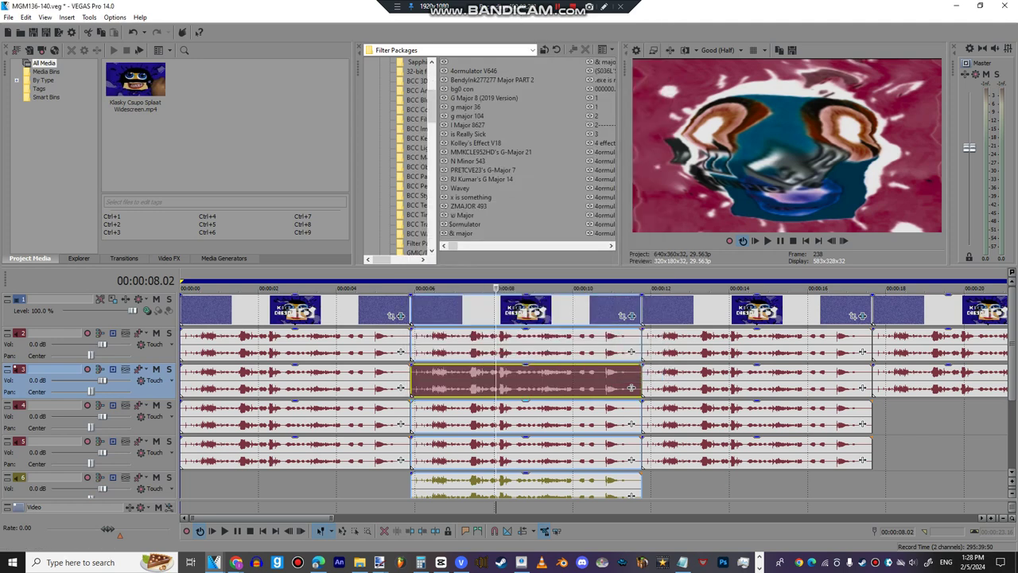
# - Check the pitch shift properties of the second segment's audio events on tracks 4 and 5
pyautogui.rightClick(531, 409)
pyautogui.click(557, 397)
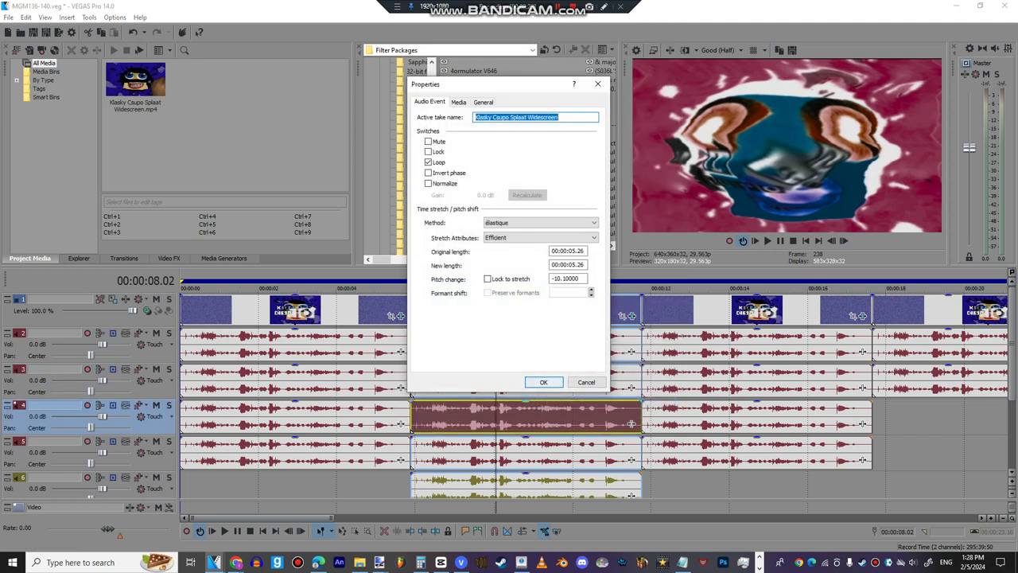
pyautogui.press('Return')
pyautogui.scroll(-2, 597, 390)
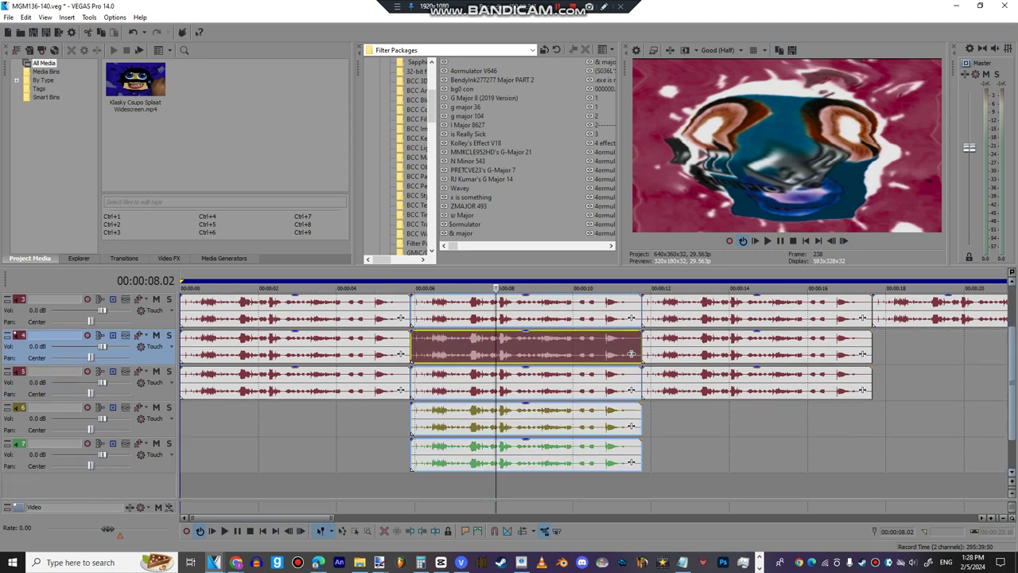
pyautogui.rightClick(489, 378)
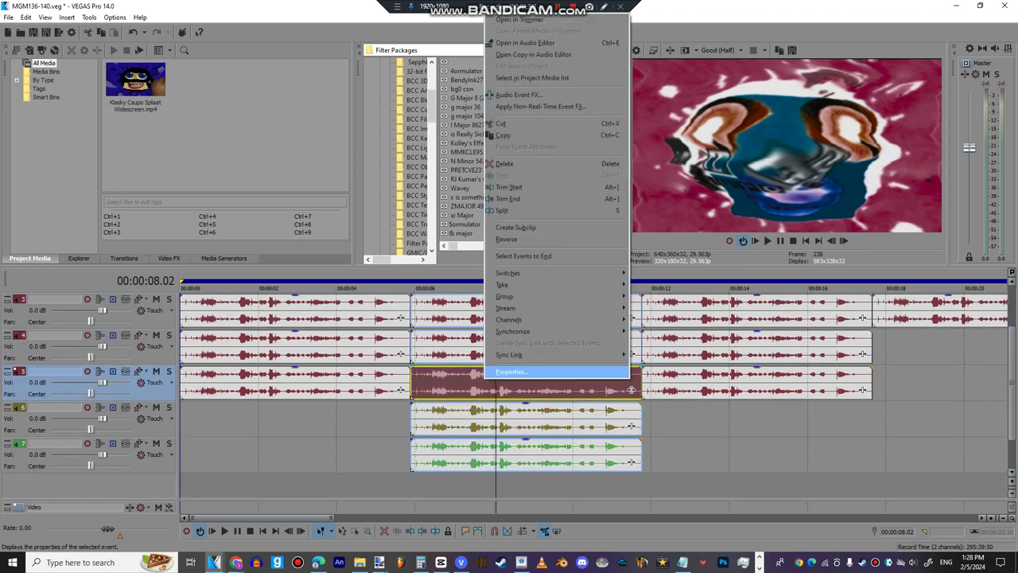
pyautogui.click(525, 371)
pyautogui.click(544, 382)
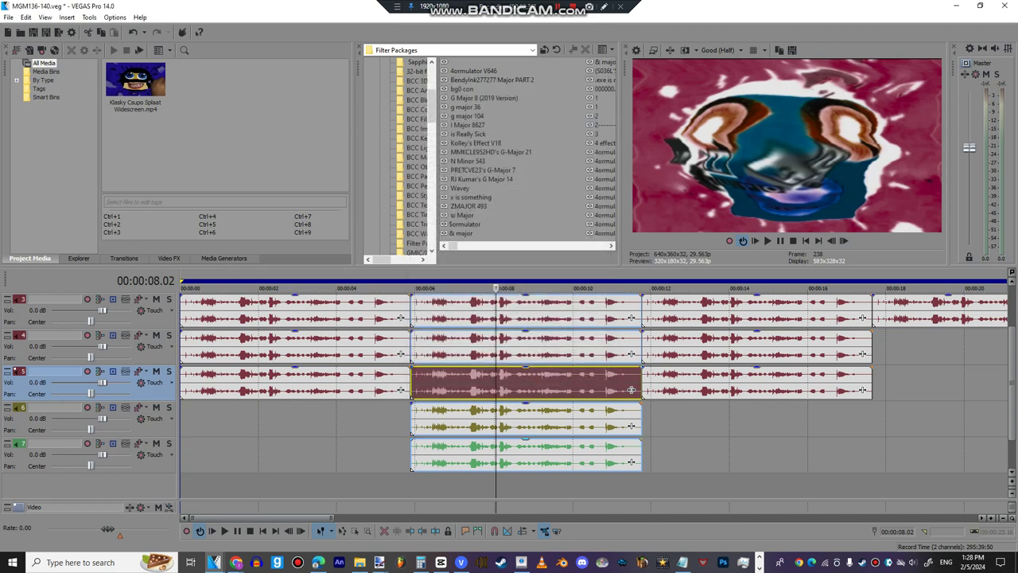
# - Check the pitch shift properties of the second segment's audio events on tracks 6 and 7
pyautogui.click(505, 421)
pyautogui.rightClick(504, 427)
pyautogui.click(549, 421)
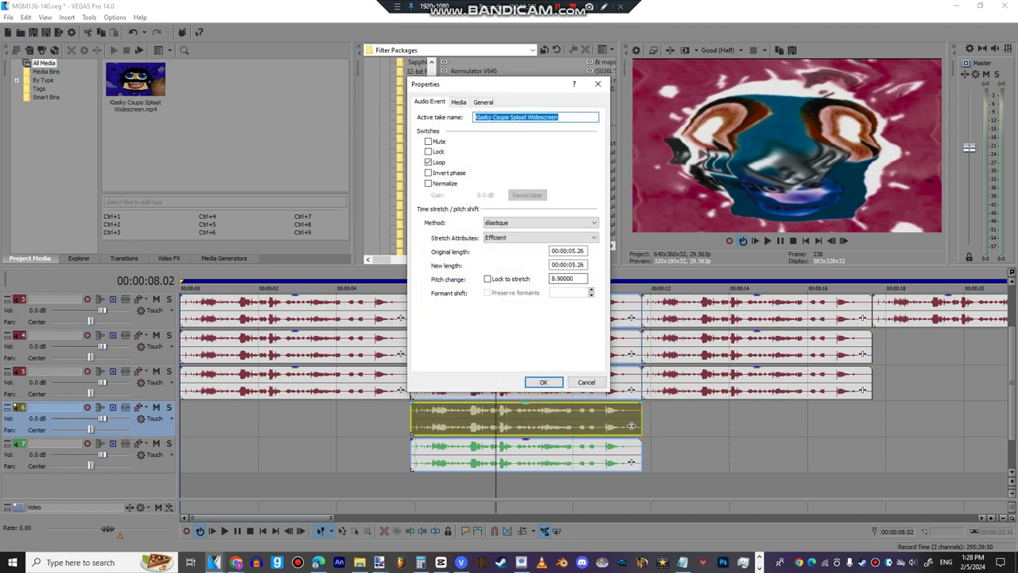
pyautogui.click(543, 382)
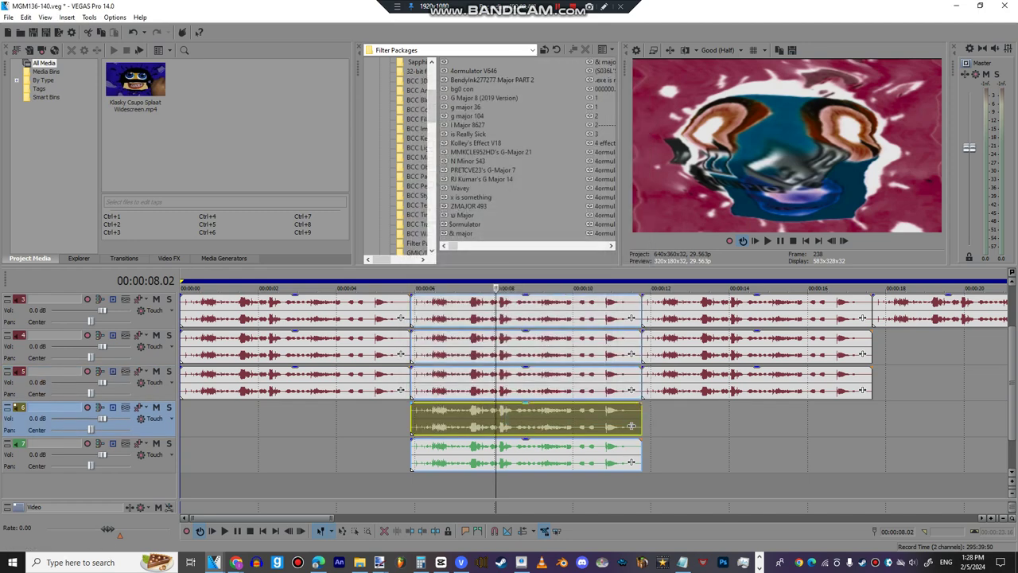
pyautogui.rightClick(588, 455)
pyautogui.click(625, 443)
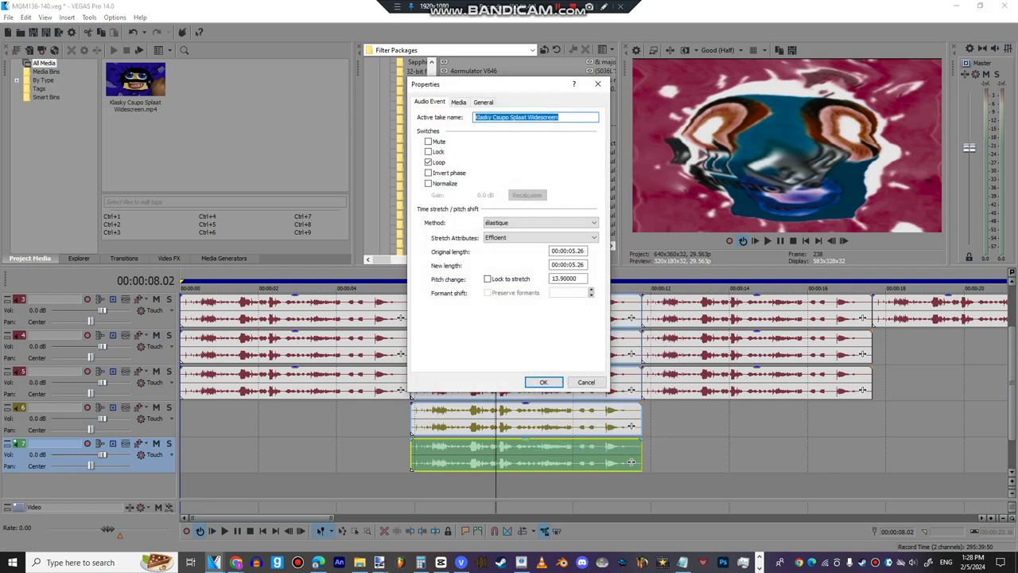
pyautogui.click(543, 382)
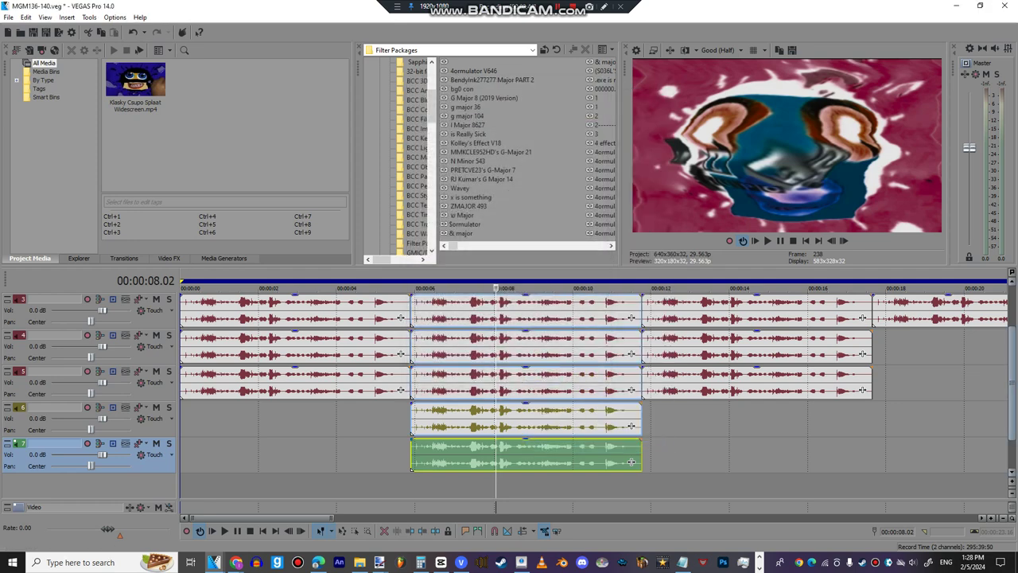
# - Inspect the TV Simulator, Pinch/Punch, LAB Adjust, Invert, HSL Adjust and Channel Blend settings in the second video event's effect chain
pyautogui.scroll(3, 592, 382)
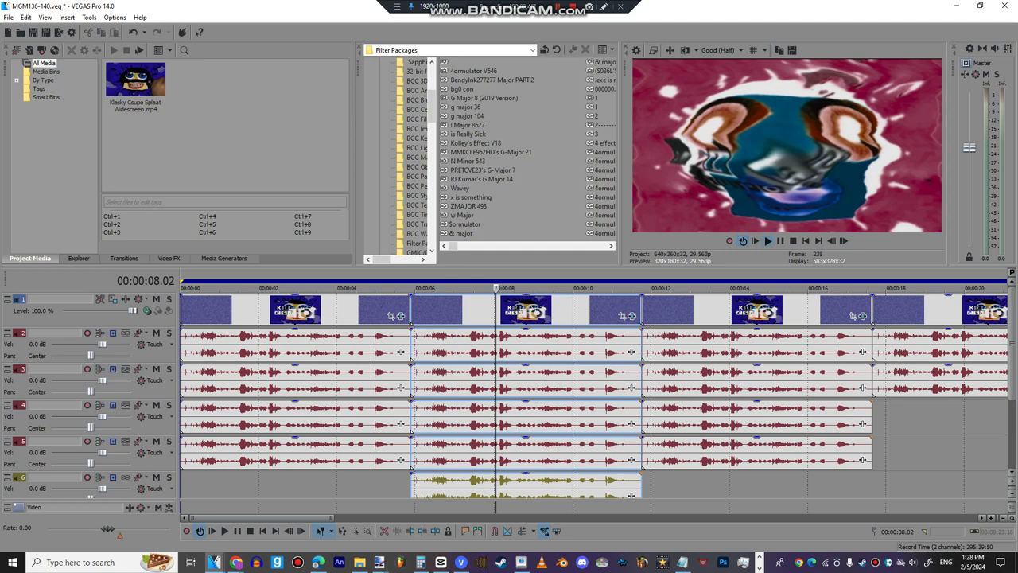
pyautogui.click(631, 316)
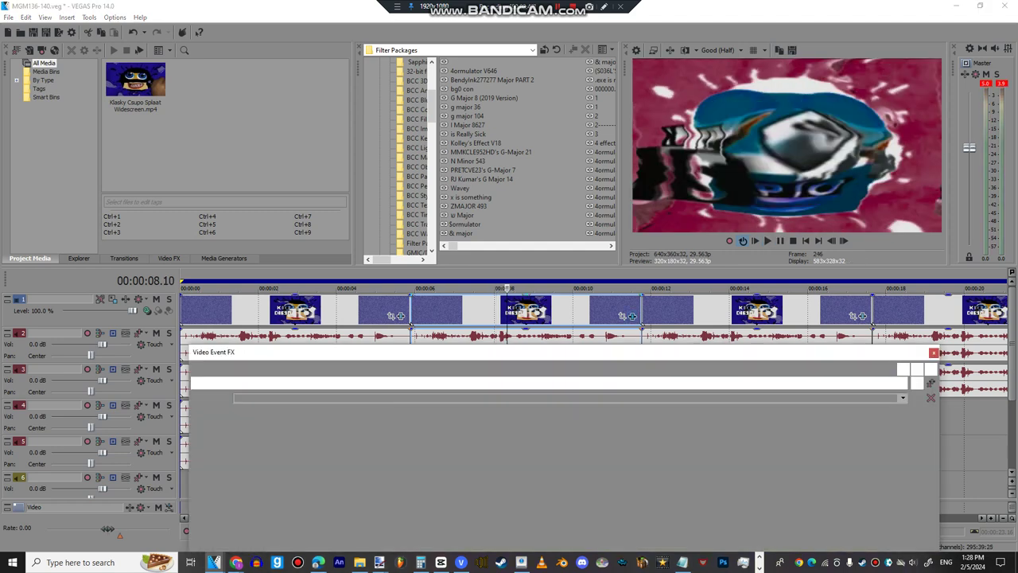
pyautogui.click(503, 383)
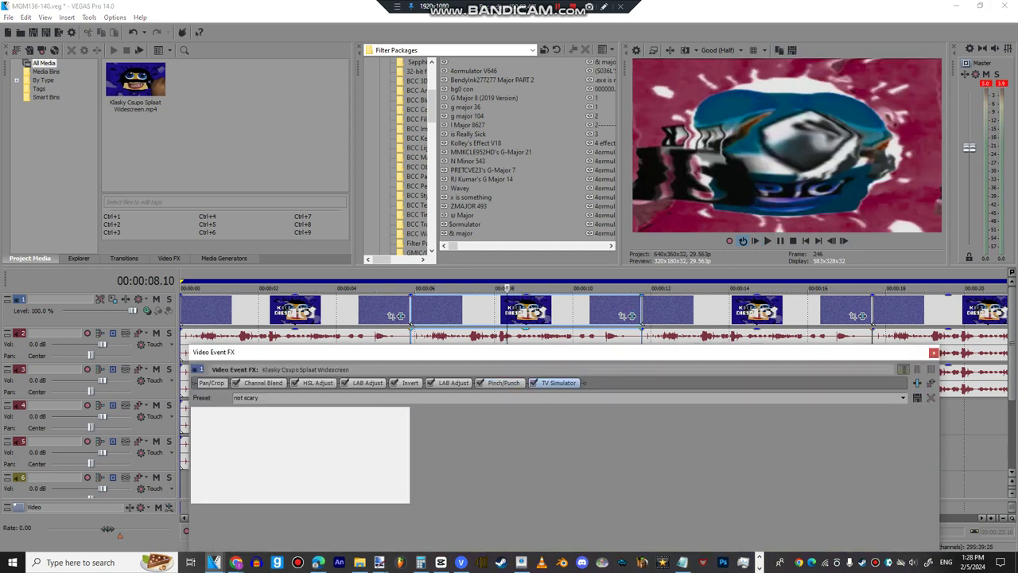
pyautogui.click(454, 383)
pyautogui.click(410, 383)
pyautogui.click(368, 383)
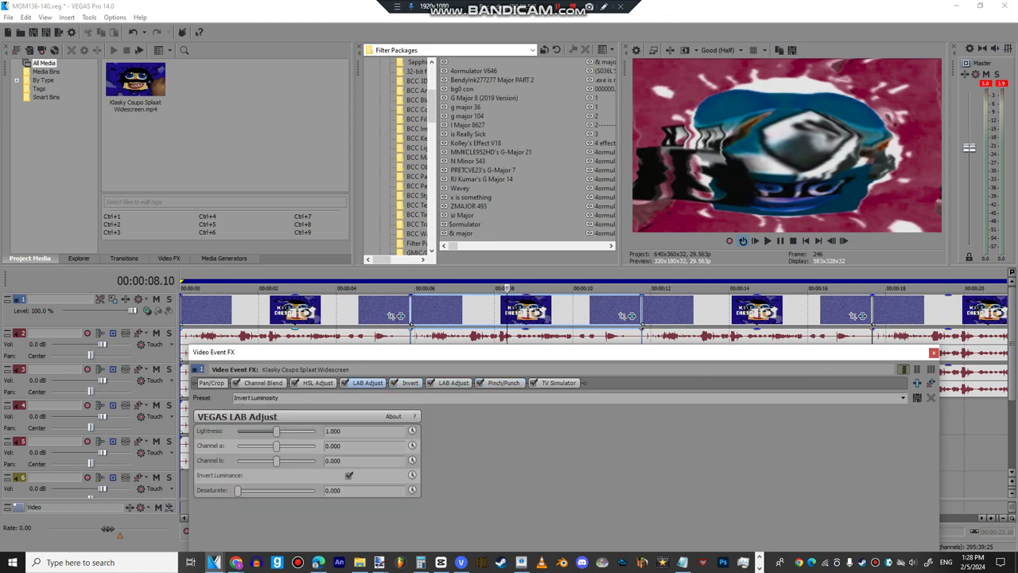
pyautogui.click(317, 382)
pyautogui.click(263, 383)
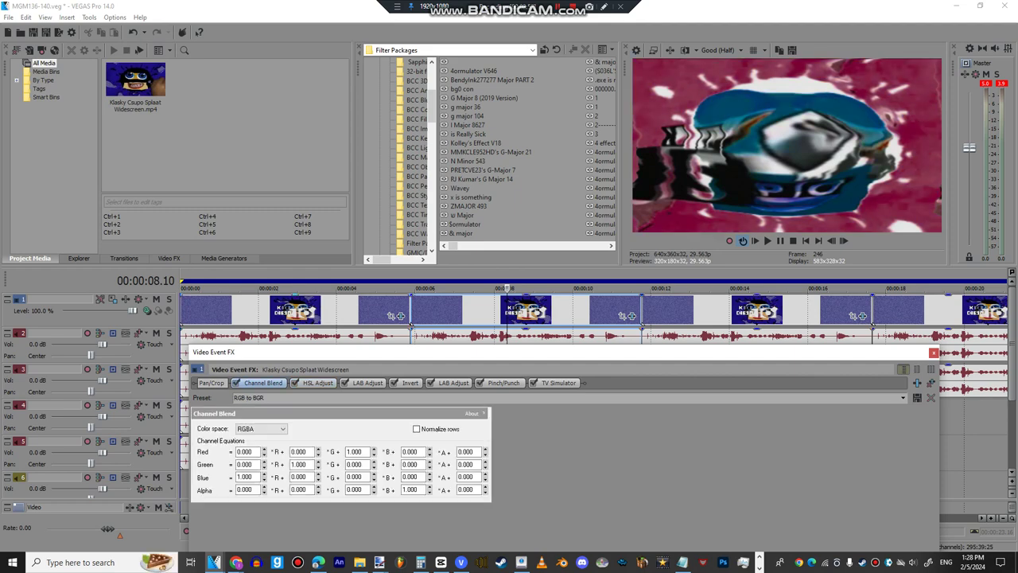
pyautogui.click(934, 352)
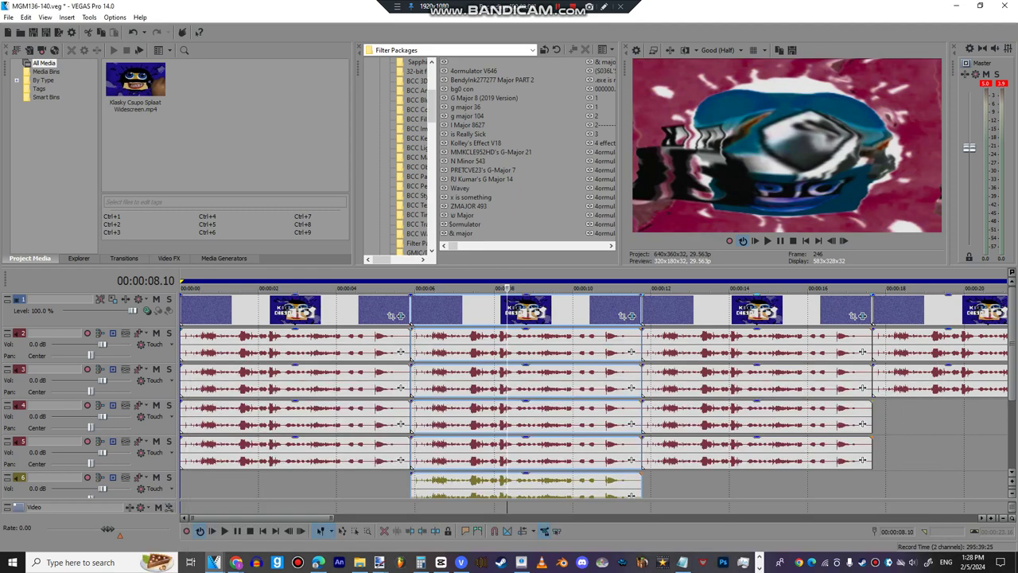
# - Check the pitch shift properties of the third segment's audio events on tracks 5 and 4
pyautogui.click(721, 288)
pyautogui.rightClick(726, 459)
pyautogui.click(756, 450)
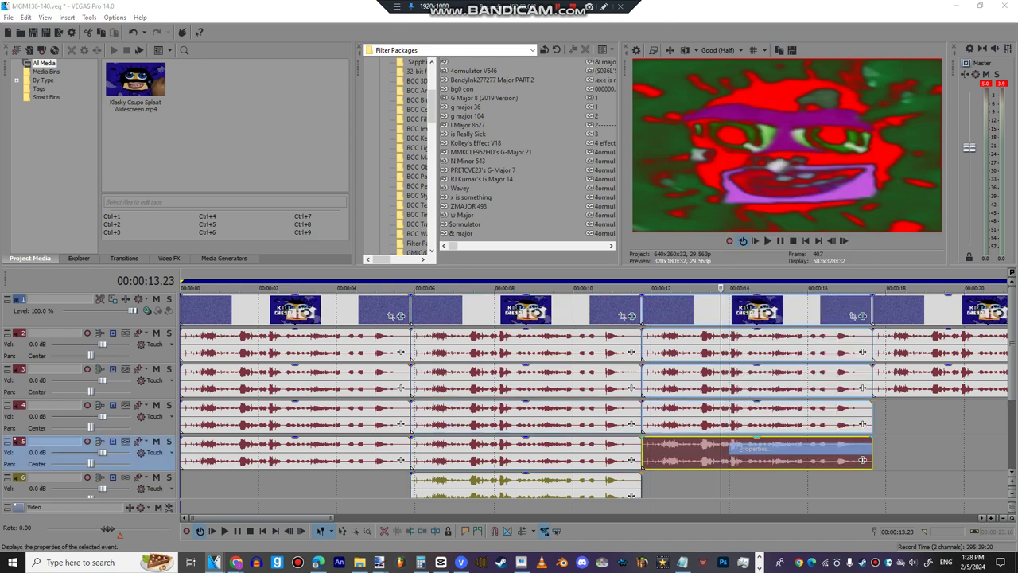
pyautogui.press('Escape')
pyautogui.rightClick(682, 411)
pyautogui.click(708, 404)
pyautogui.press('Return')
# - Check the pitch shift properties of the third segment's audio events on tracks 3 and 2
pyautogui.rightClick(862, 388)
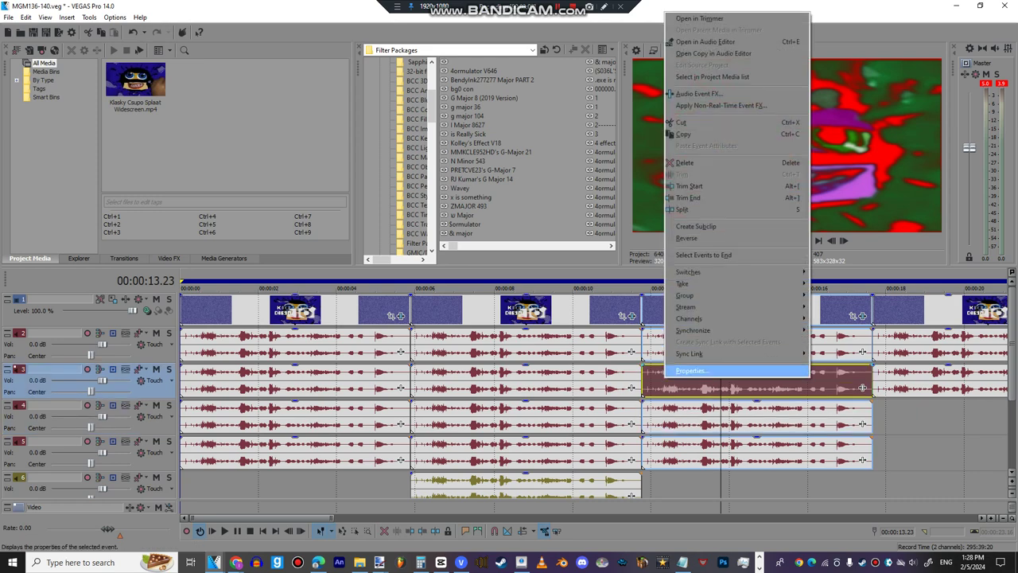
pyautogui.click(690, 371)
pyautogui.press('Return')
pyautogui.rightClick(691, 351)
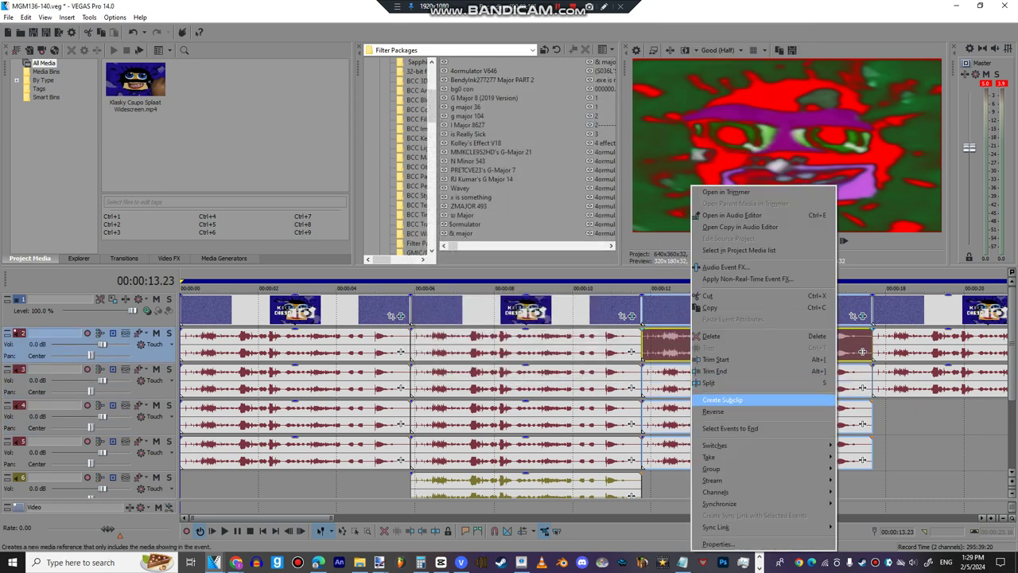
pyautogui.click(764, 544)
pyautogui.press('Return')
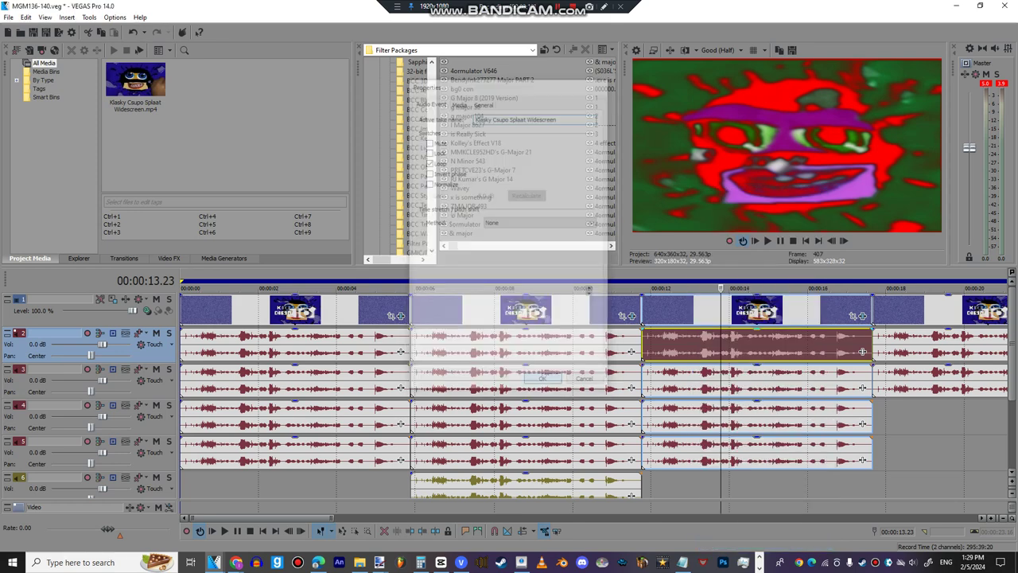
# - Inspect the third video event's Gradient Map colour points and HSL Adjust settings, bypassing and re-enabling HSL Adjust to compare
pyautogui.click(859, 316)
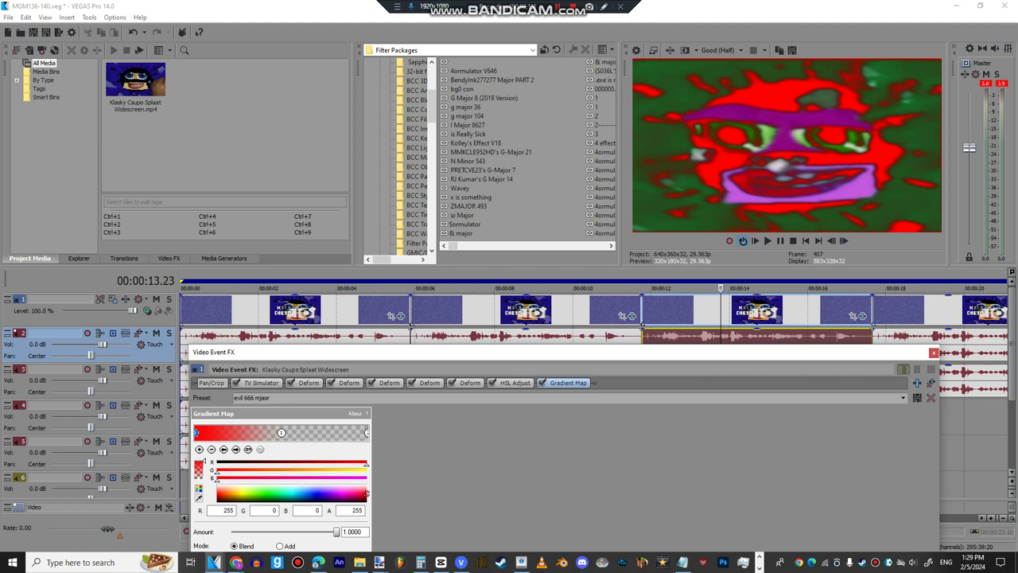
pyautogui.click(282, 433)
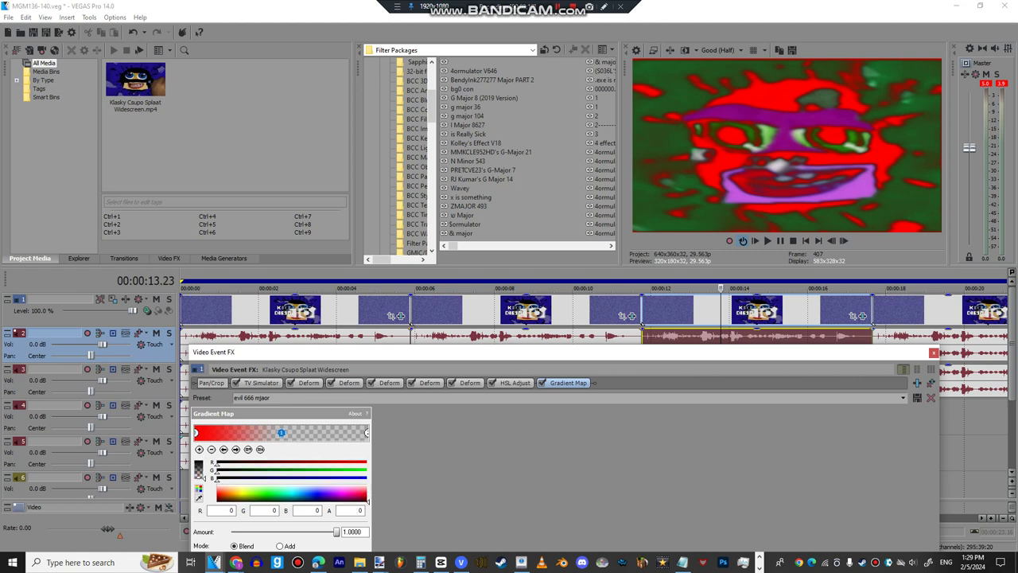
pyautogui.click(513, 383)
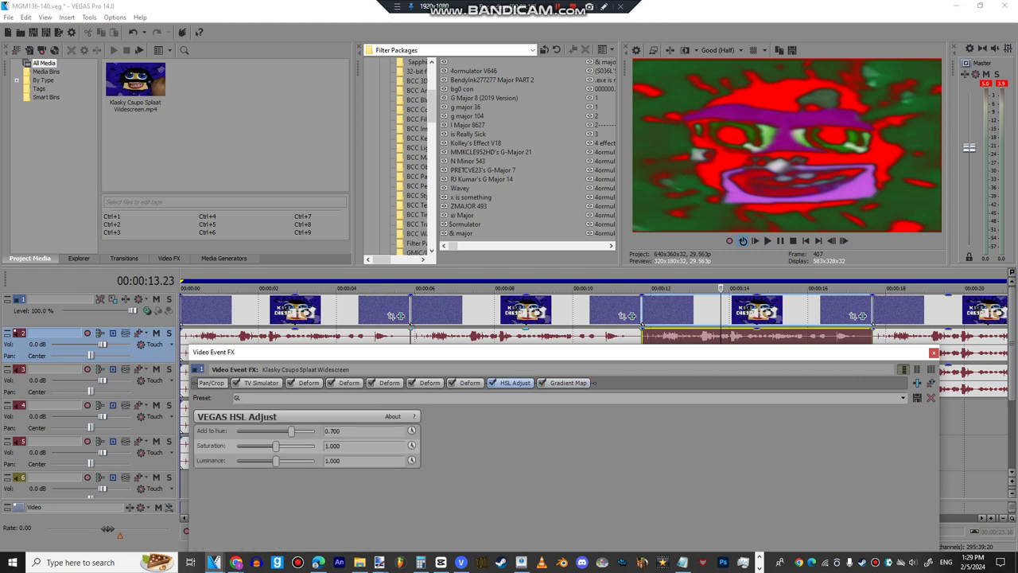
pyautogui.click(492, 383)
pyautogui.click(492, 382)
# - Inspect the five Deform effects and the TV Simulator settings in the third video event's effect chain
pyautogui.click(469, 383)
pyautogui.click(429, 382)
pyautogui.click(389, 383)
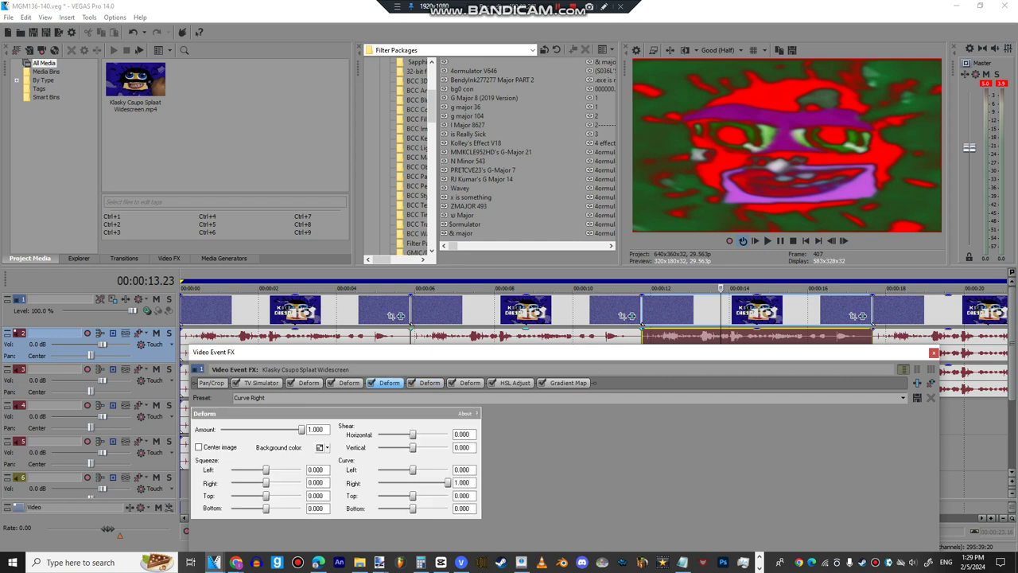
pyautogui.click(349, 383)
pyautogui.click(308, 383)
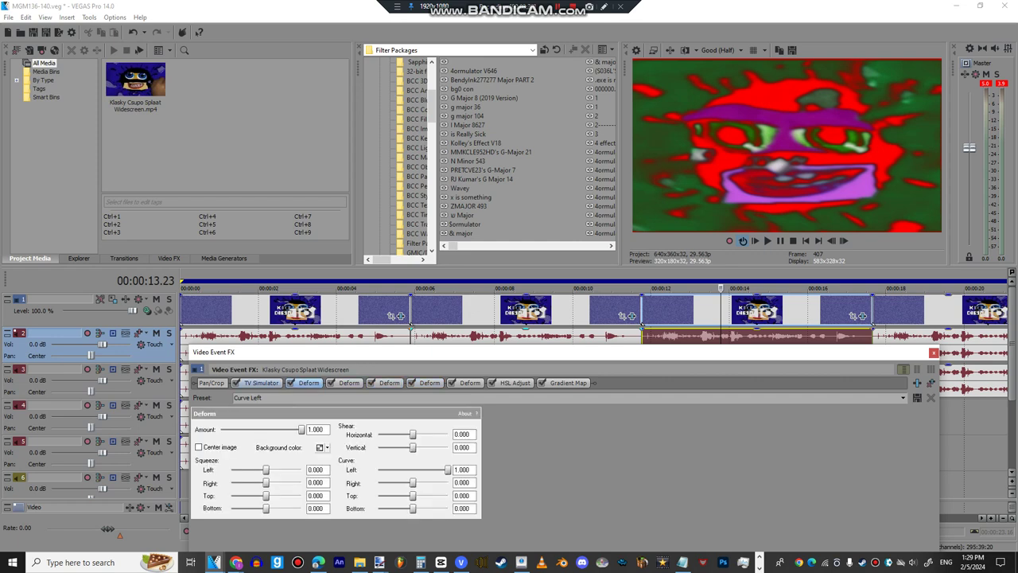
pyautogui.click(261, 384)
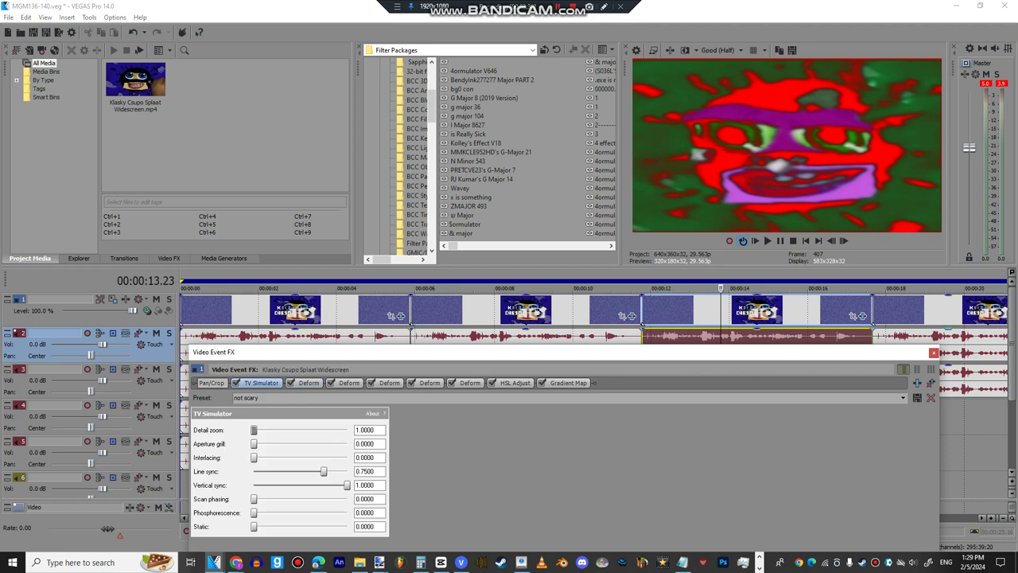
pyautogui.click(934, 352)
# - Check the pitch shift properties of the fourth segment's audio events on tracks 3 and 2
pyautogui.scroll(-1, 934, 353)
pyautogui.click(562, 288)
pyautogui.rightClick(563, 380)
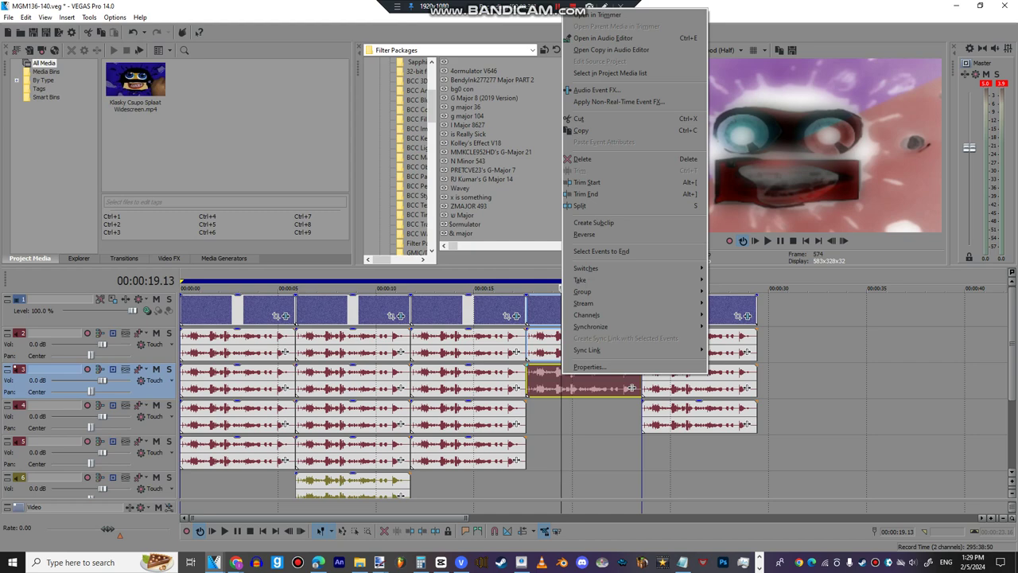
pyautogui.click(590, 367)
pyautogui.click(543, 382)
pyautogui.click(547, 350)
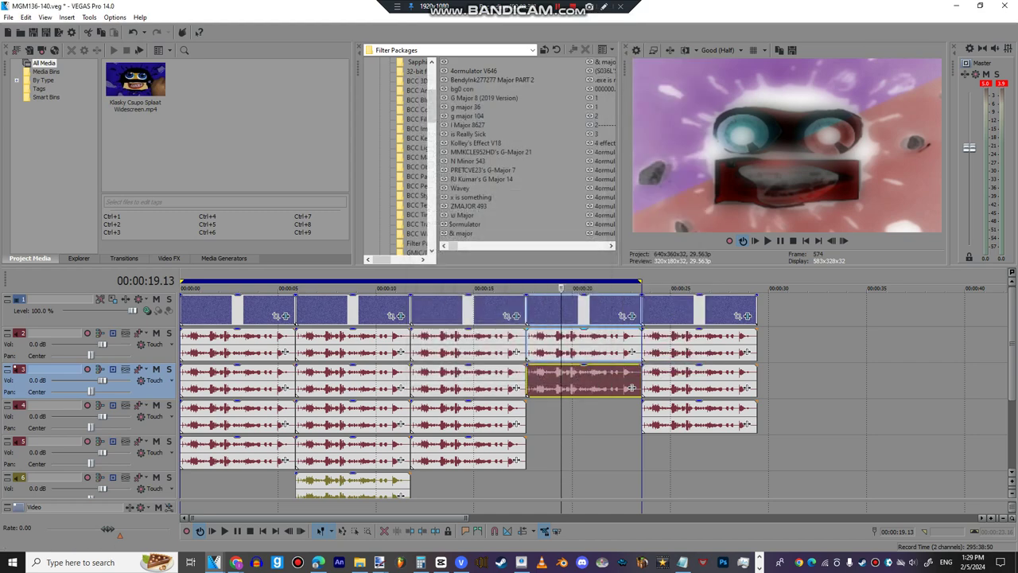
pyautogui.rightClick(547, 350)
pyautogui.click(581, 545)
pyautogui.click(543, 382)
# - Play the fourth segment briefly and inspect its NewBlue Spotlight, Gradient Tint and Dual Booster settings
pyautogui.press('space')
pyautogui.press('space')
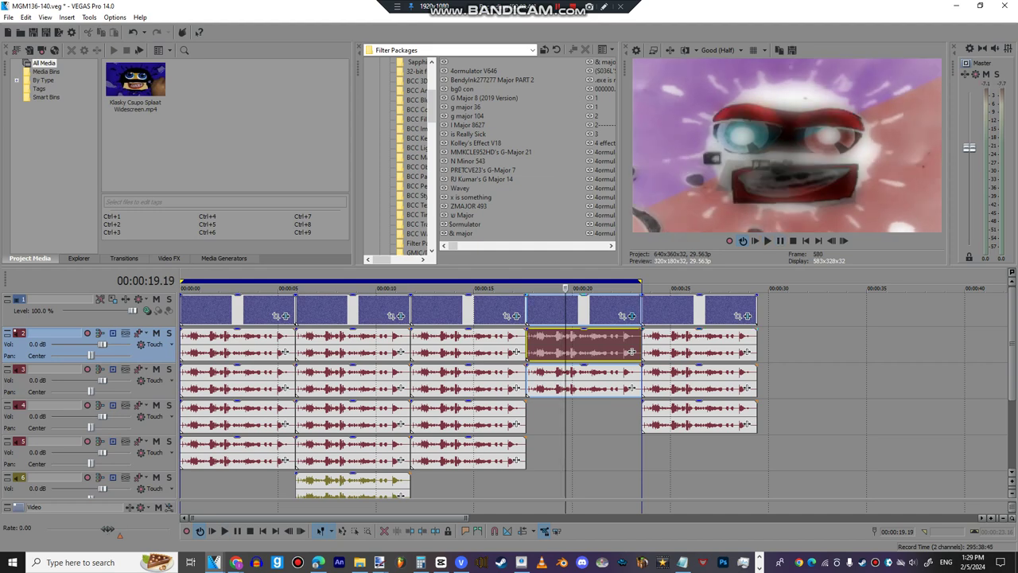
pyautogui.click(633, 317)
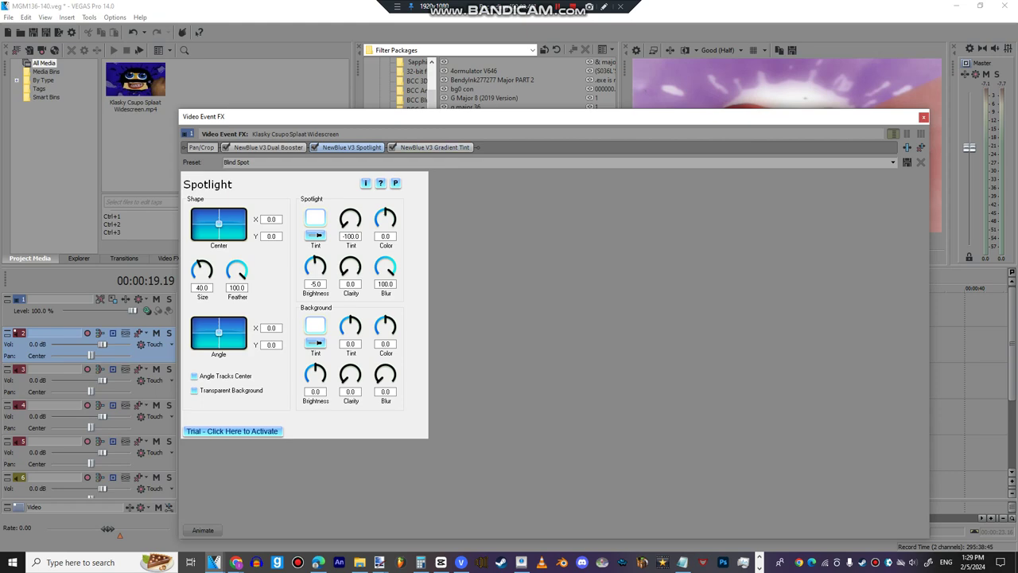
pyautogui.click(434, 147)
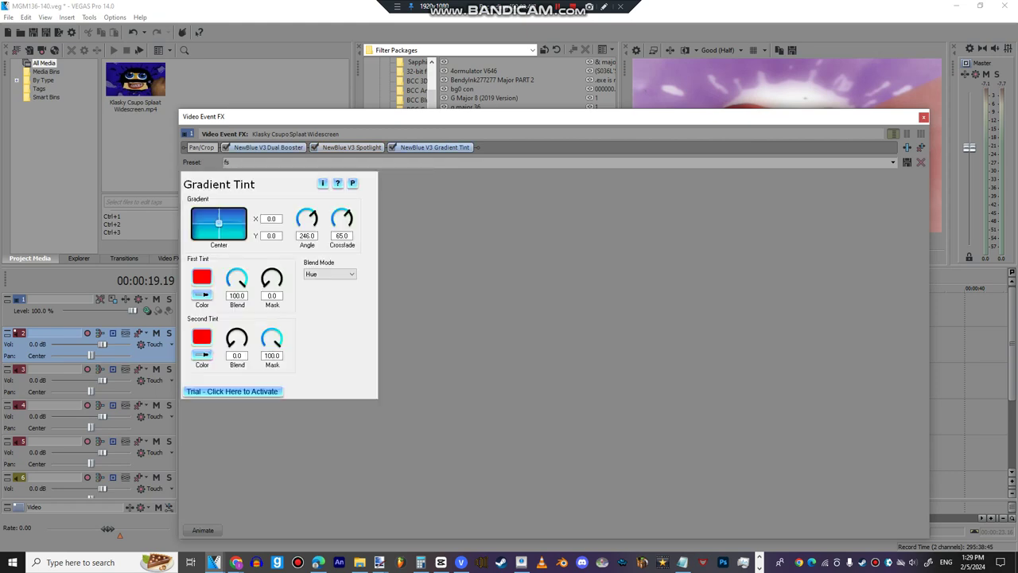
pyautogui.click(269, 147)
# - Bypass and re-enable the fourth video event's Spotlight and Dual Booster effects in turn to compare the preview
pyautogui.moveTo(271, 117); pyautogui.dragTo(347, 266)
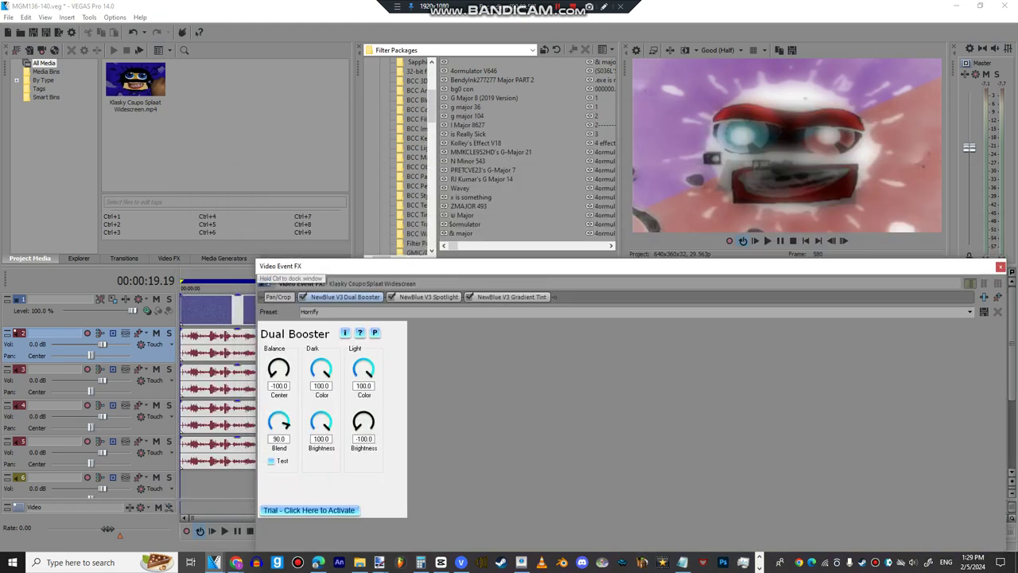
pyautogui.click(392, 297)
pyautogui.click(468, 297)
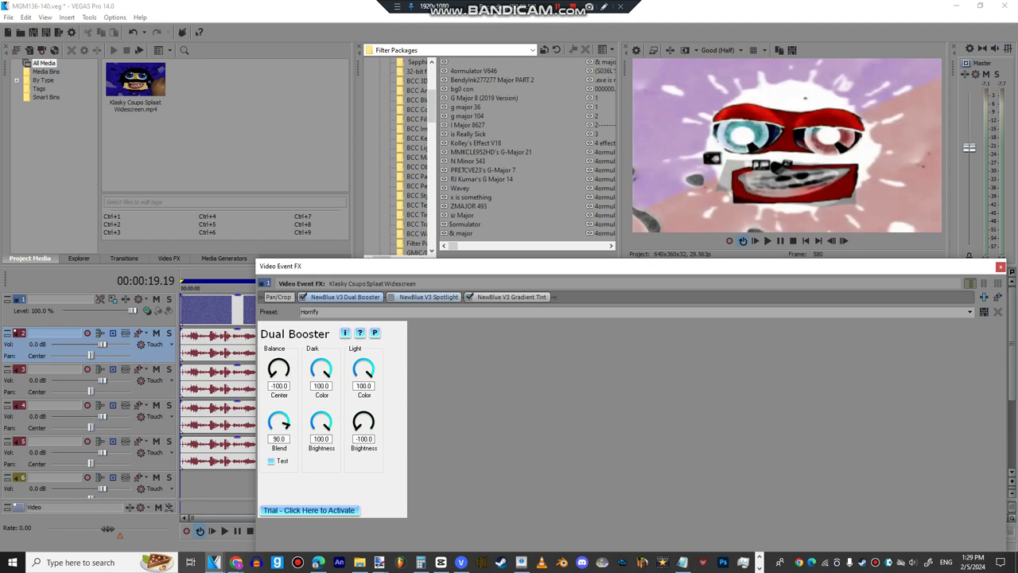
pyautogui.click(391, 296)
pyautogui.click(303, 297)
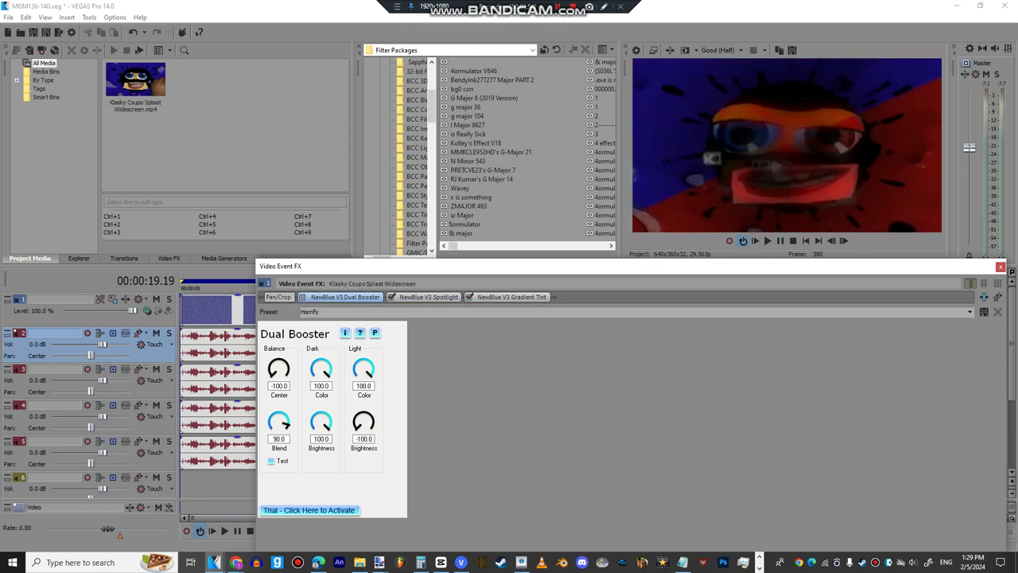
pyautogui.click(303, 296)
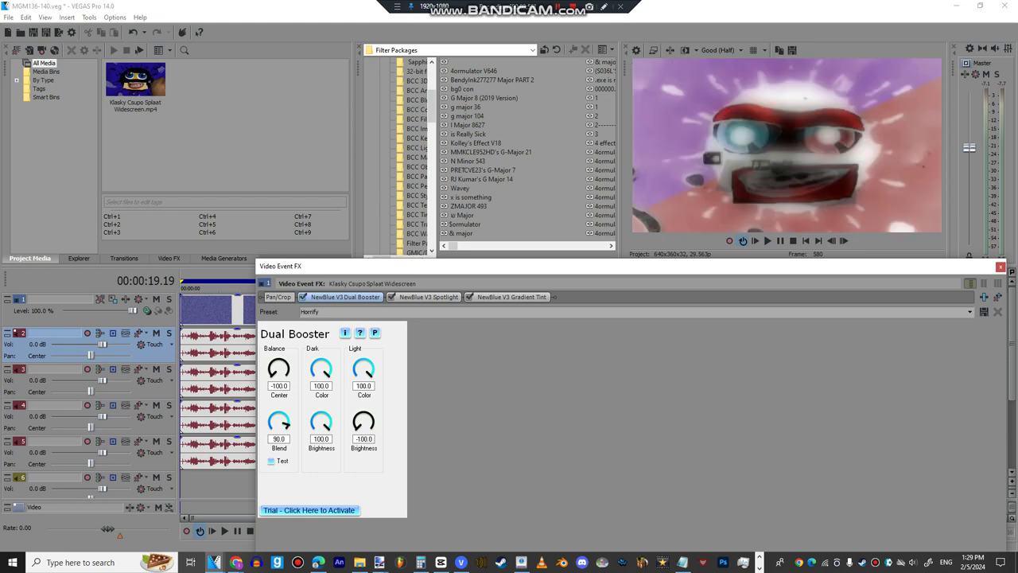
pyautogui.moveTo(739, 266); pyautogui.dragTo(511, 268)
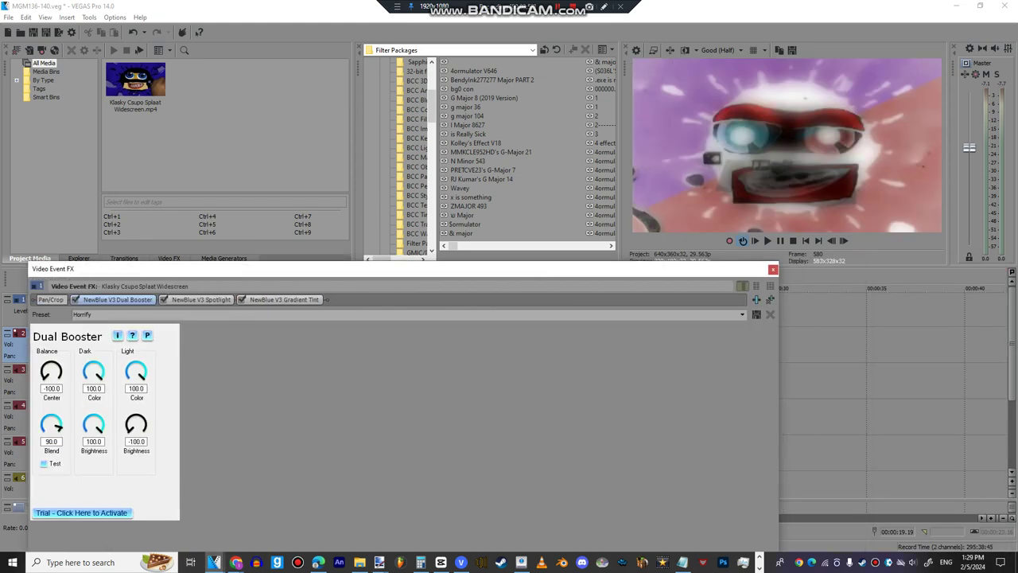
pyautogui.click(773, 270)
# - Check the pitch shift properties of the fifth segment's audio events on tracks 4, 3 and 2
pyautogui.click(679, 288)
pyautogui.rightClick(685, 415)
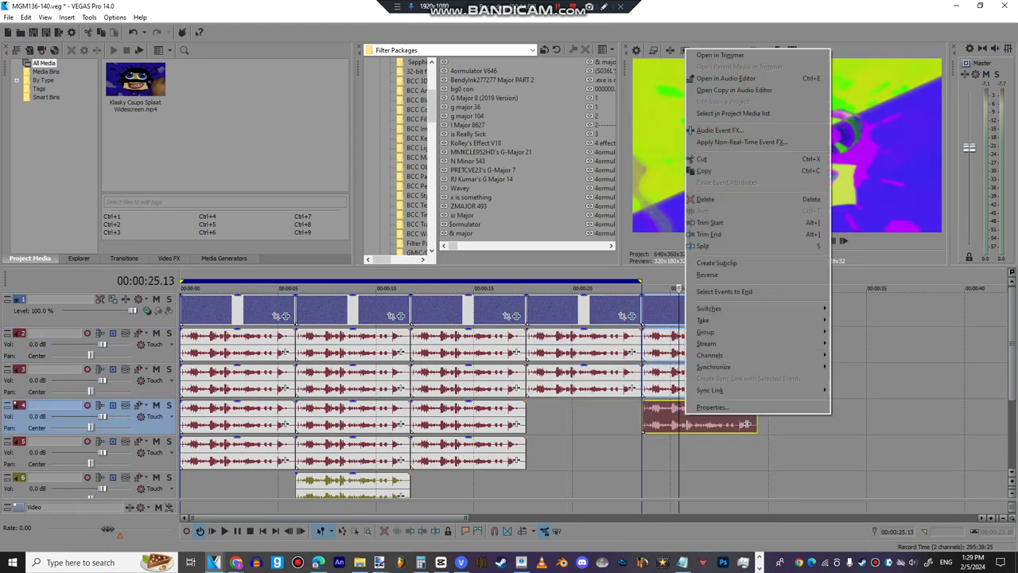
pyautogui.click(705, 407)
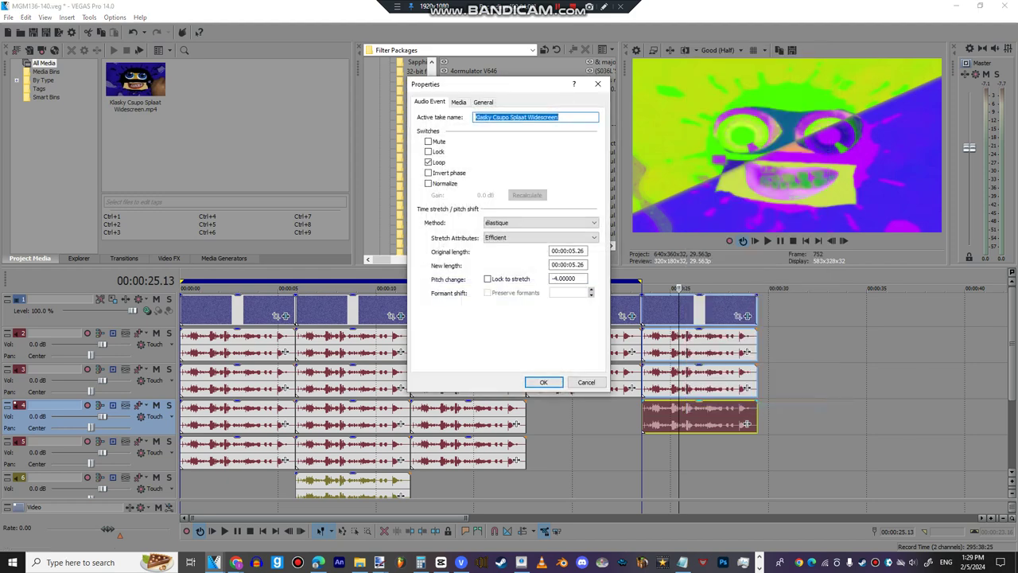
pyautogui.click(586, 382)
pyautogui.rightClick(650, 382)
pyautogui.click(673, 374)
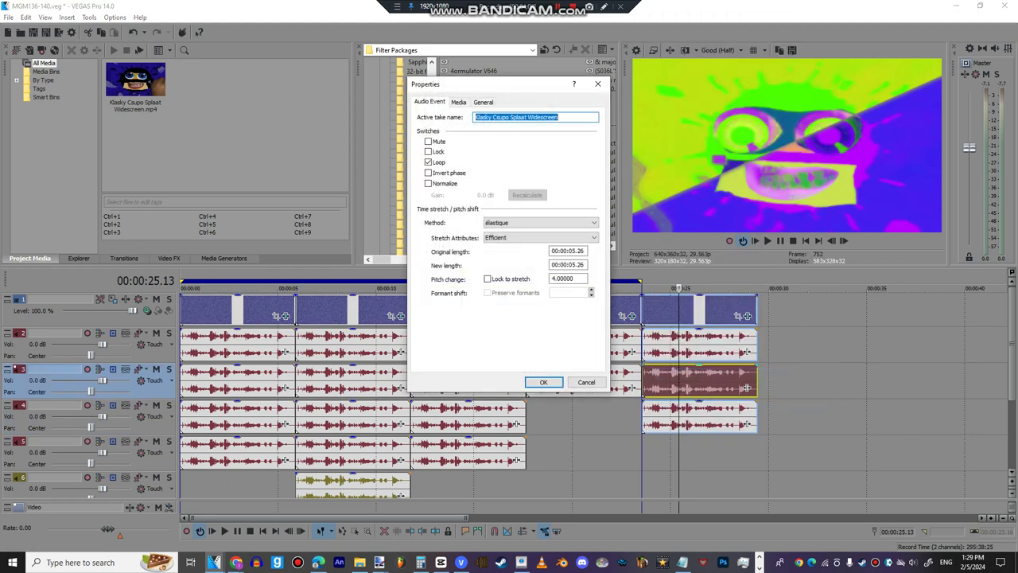
pyautogui.click(566, 279)
pyautogui.click(586, 382)
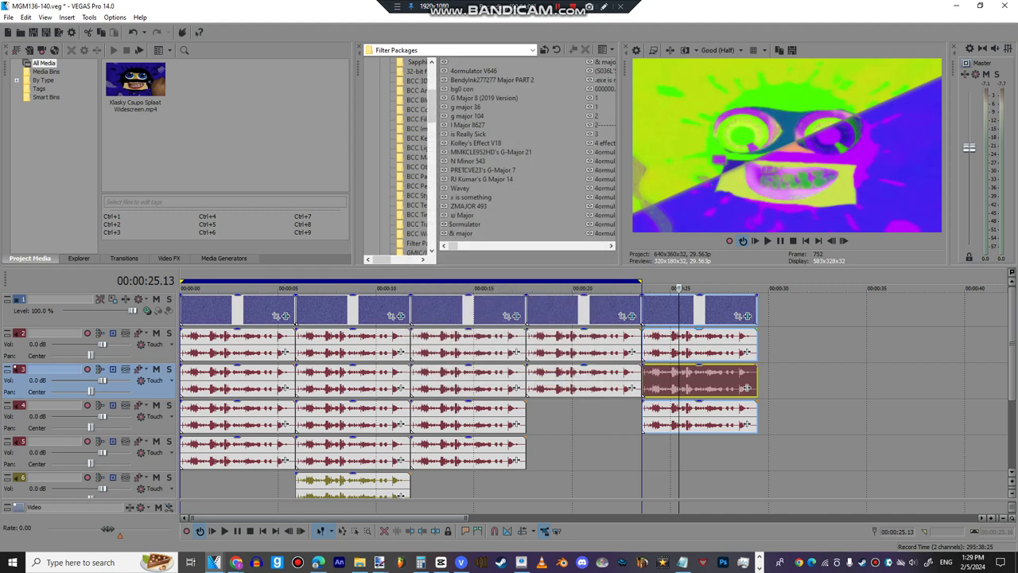
pyautogui.rightClick(654, 347)
pyautogui.click(681, 544)
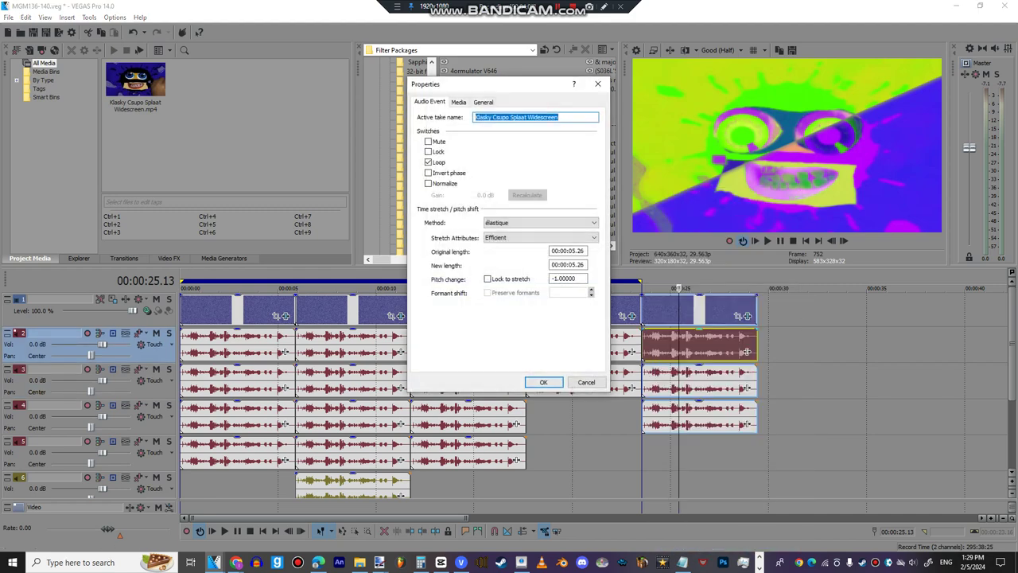
pyautogui.press('Return')
# - Inspect the Invert, HSL Adjust, NewBlue Gradient Tint and Selective Tint settings in the fifth video event's effect chain
pyautogui.click(745, 316)
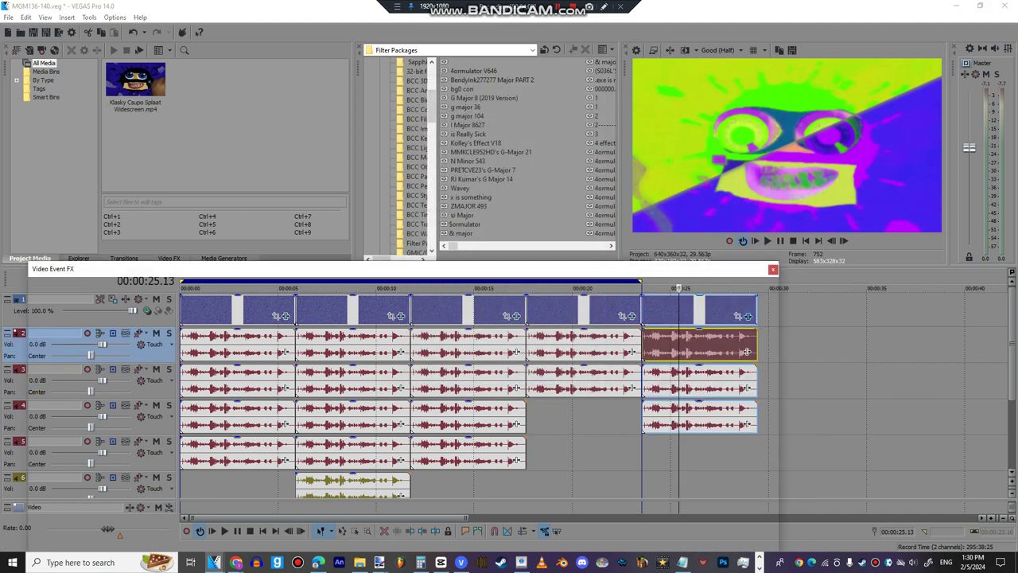
pyautogui.click(276, 300)
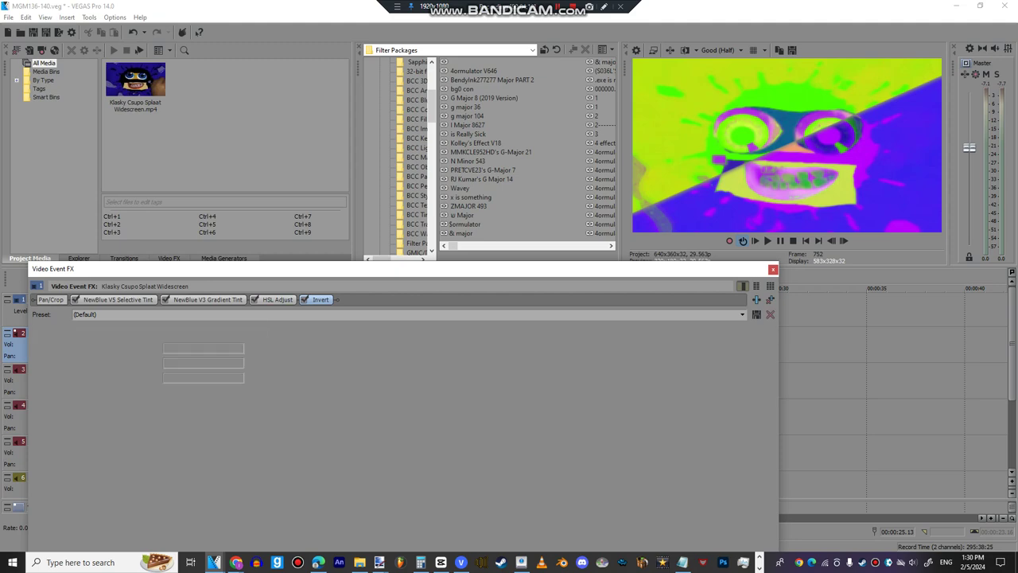
pyautogui.click(207, 300)
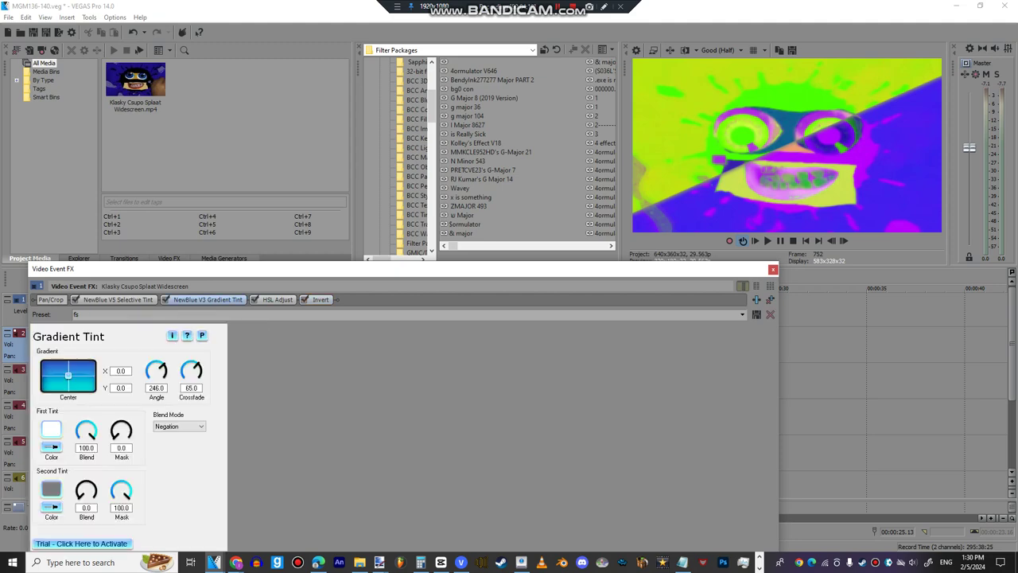
pyautogui.moveTo(139, 271); pyautogui.dragTo(183, 121)
pyautogui.click(161, 148)
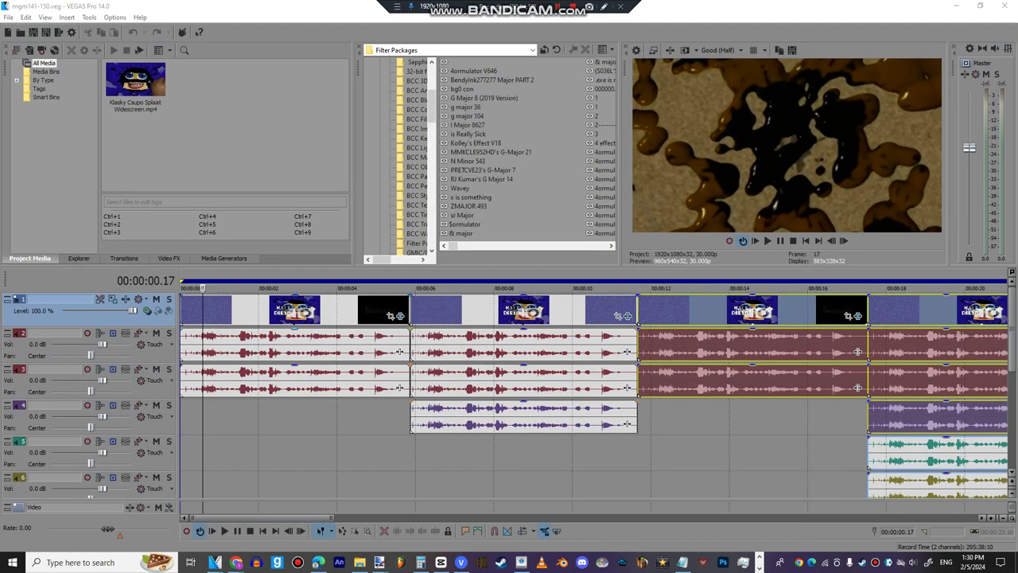
# - Inspect the Color Corrector (Secondary) and S_WarpVortex settings in the first video event's effect chain
pyautogui.click(400, 316)
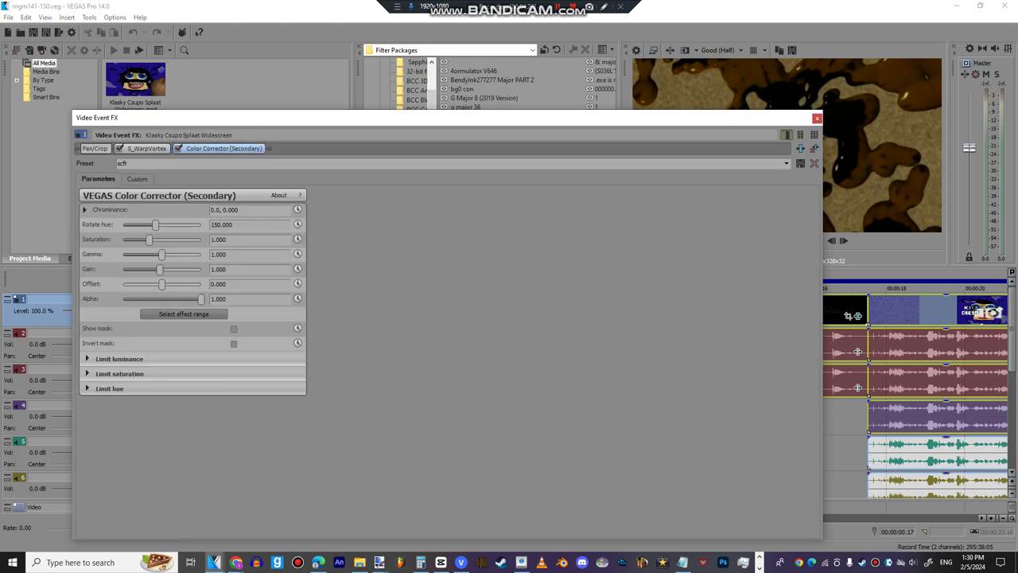
pyautogui.click(148, 149)
pyautogui.click(817, 117)
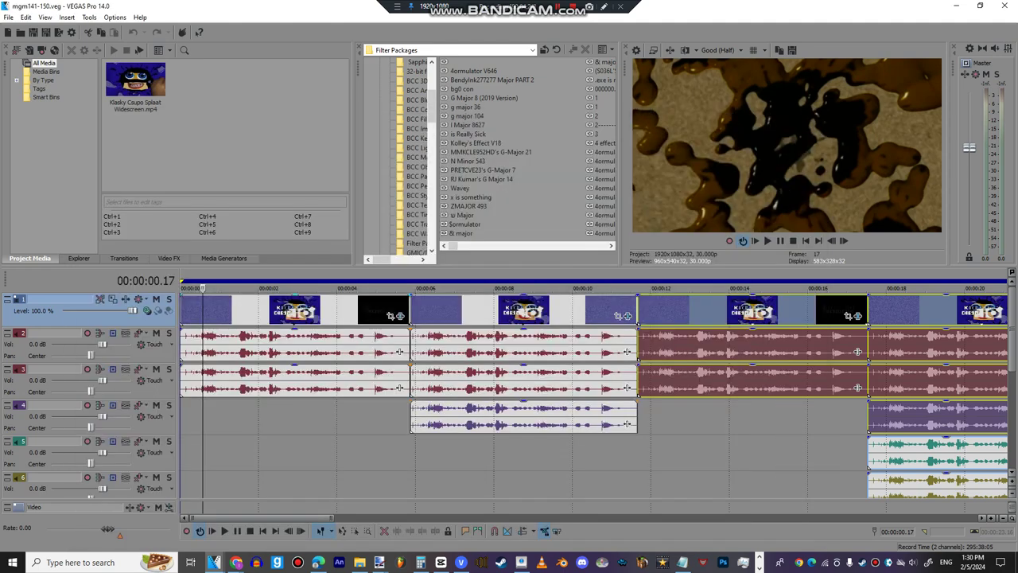
# - Check the pitch shift properties of the first segment's audio events on tracks 2 and 3
pyautogui.rightClick(307, 350)
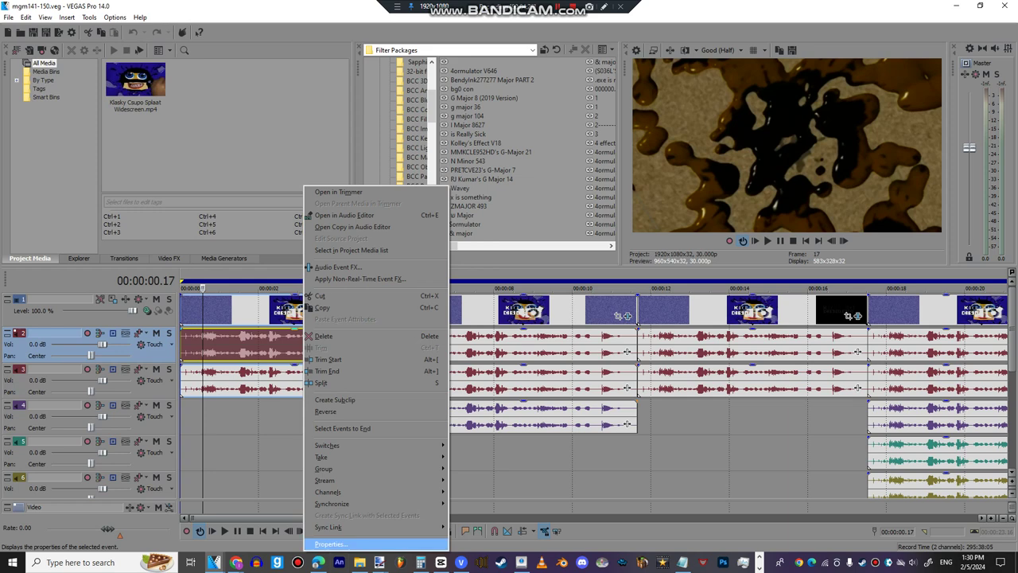
pyautogui.click(334, 544)
pyautogui.click(543, 381)
pyautogui.rightClick(294, 402)
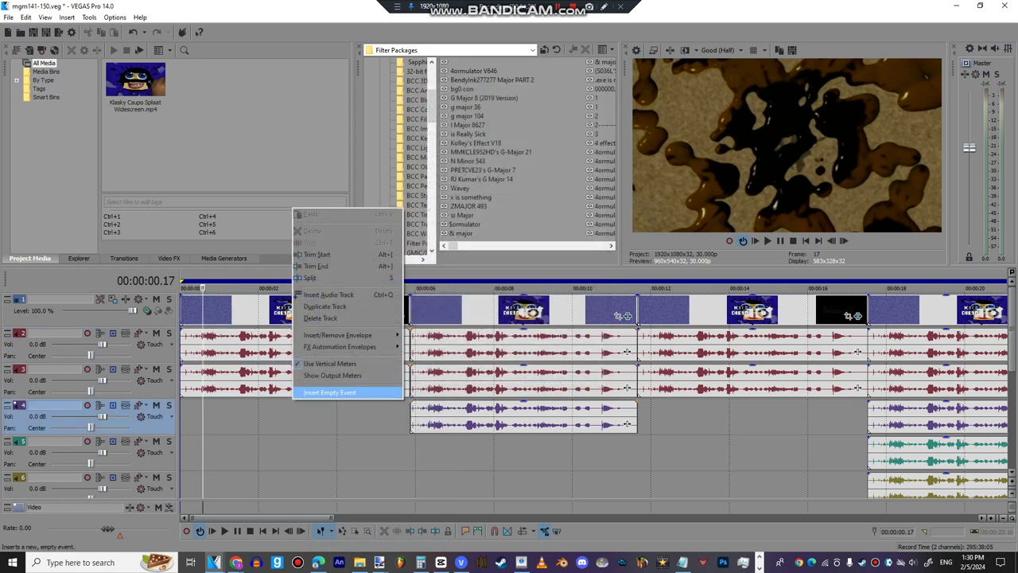
pyautogui.rightClick(247, 379)
pyautogui.click(319, 373)
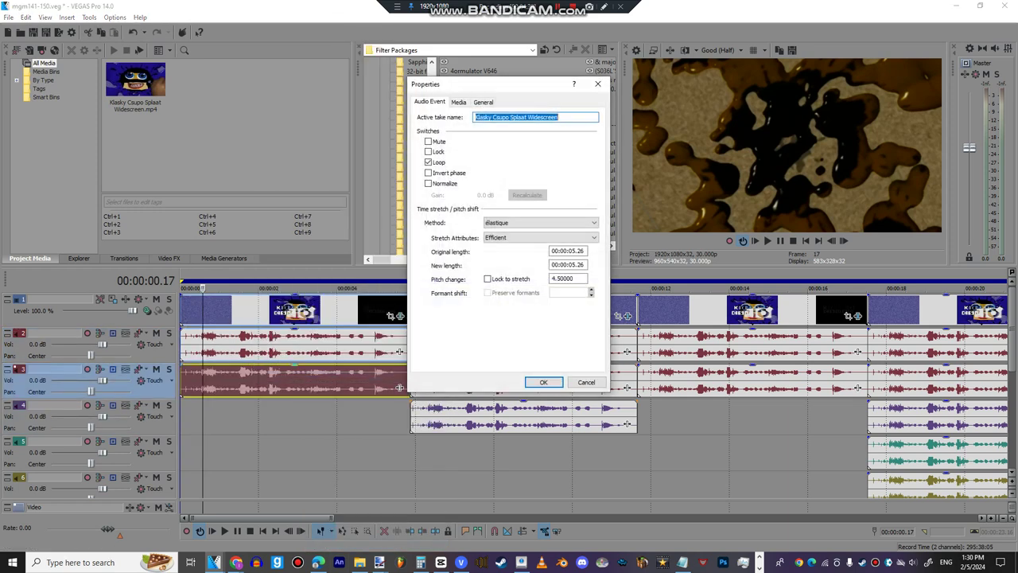
pyautogui.click(543, 382)
# - Check the pitch shift properties of the second segment's audio events on tracks 2, 3 and 4
pyautogui.rightClick(498, 350)
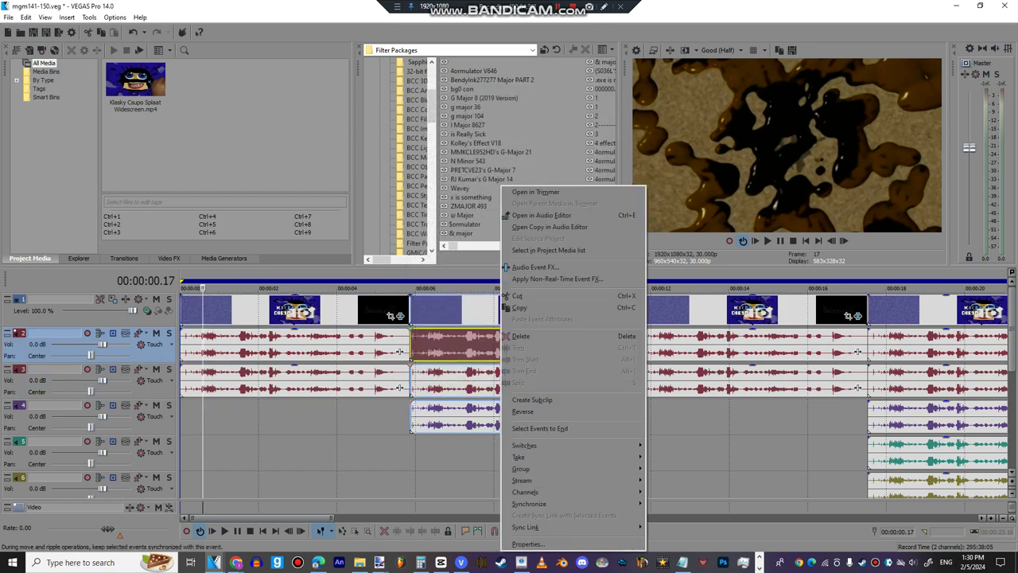
pyautogui.click(525, 544)
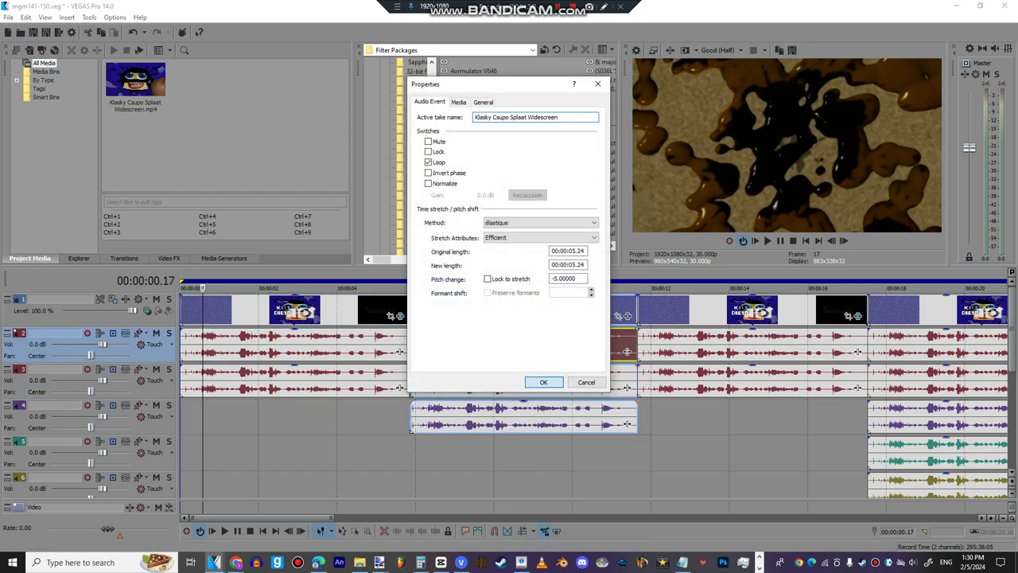
pyautogui.click(527, 382)
pyautogui.rightClick(528, 386)
pyautogui.click(541, 377)
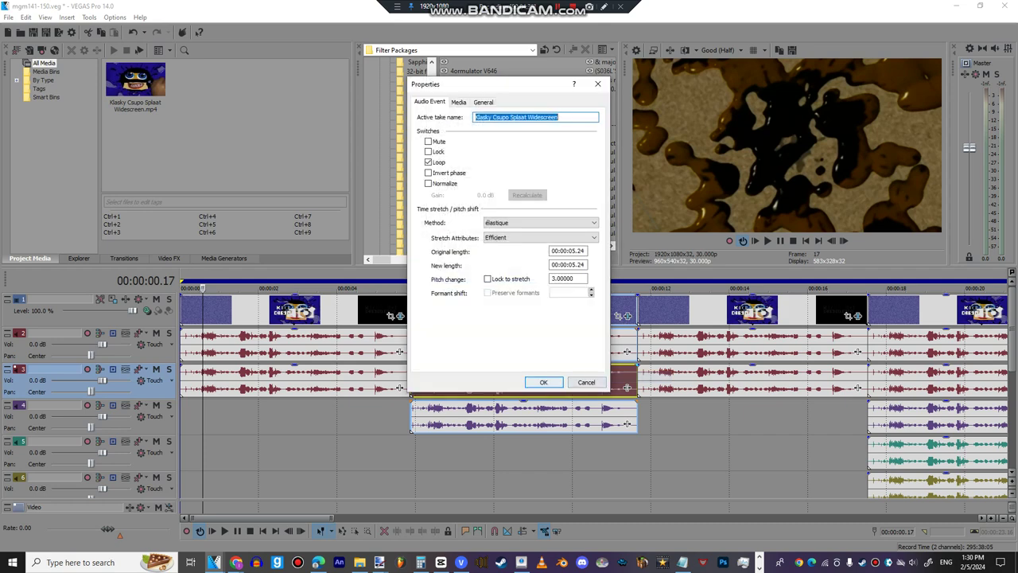
pyautogui.click(544, 382)
pyautogui.rightClick(531, 424)
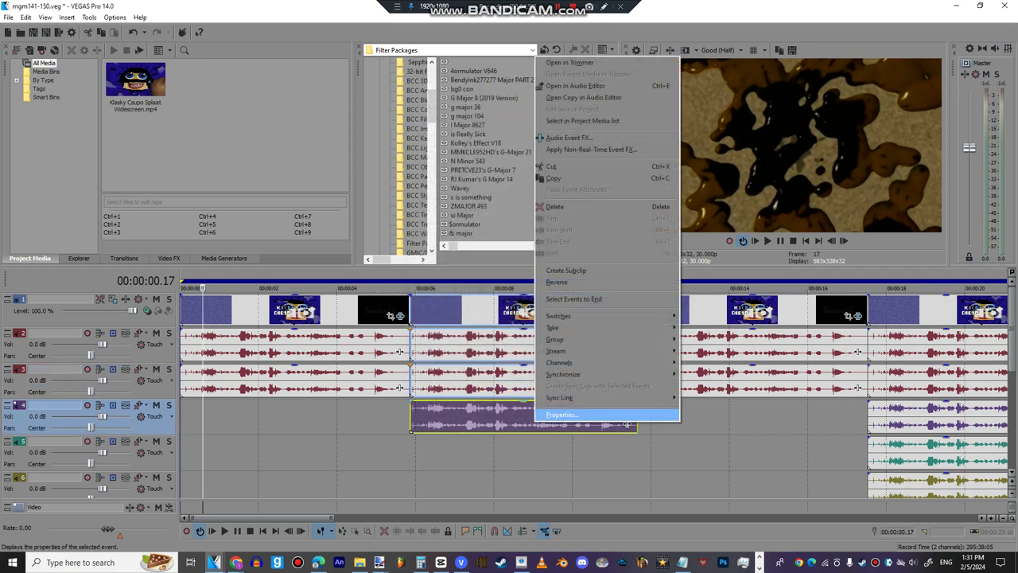
pyautogui.click(556, 416)
pyautogui.click(543, 381)
# - Preview the second segment and inspect its Gradient Map, LAB Adjust, HSL Adjust and Color Corrector (Secondary) settings
pyautogui.click(481, 417)
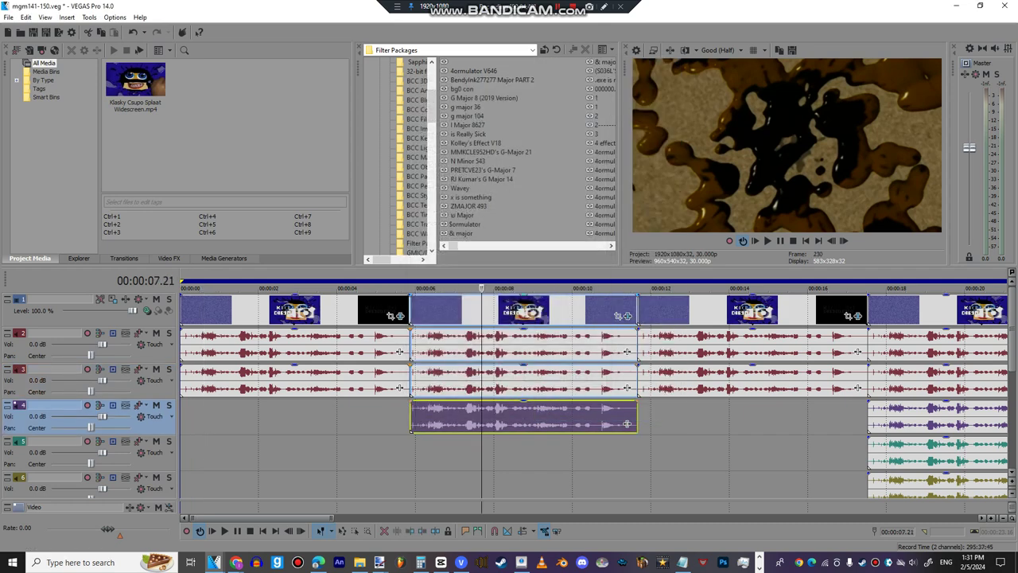
pyautogui.click(626, 315)
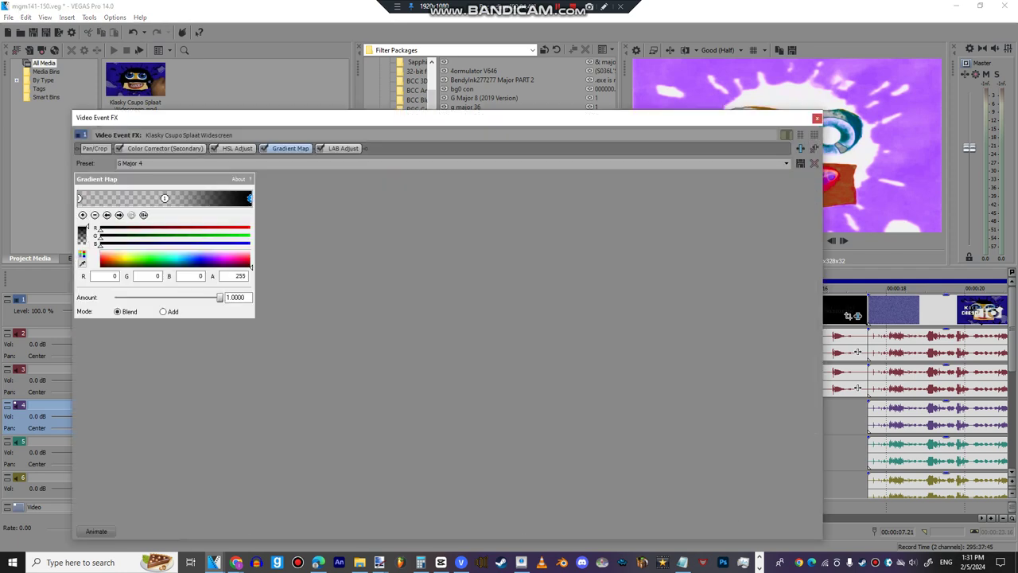
pyautogui.click(343, 148)
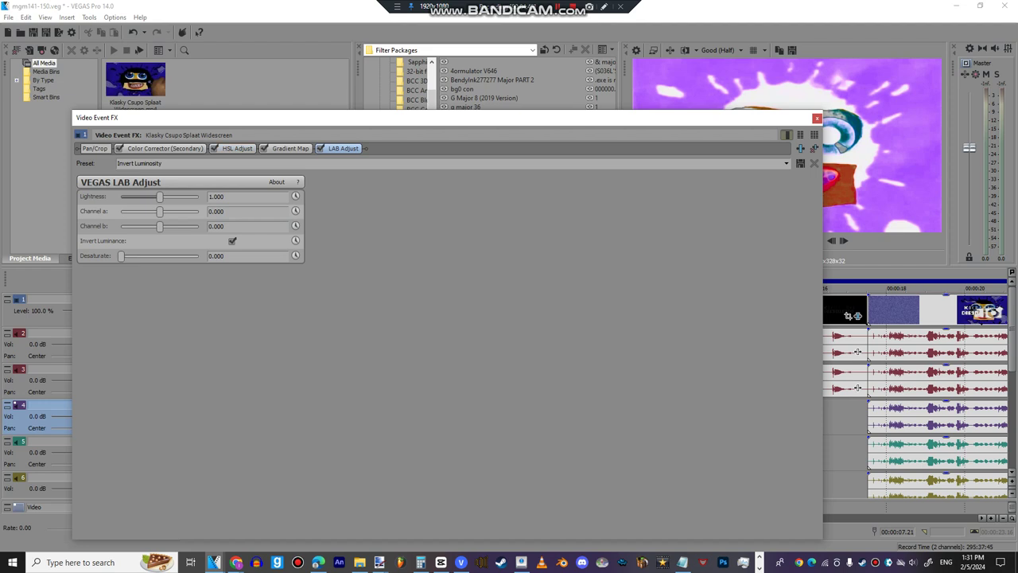
pyautogui.click(237, 149)
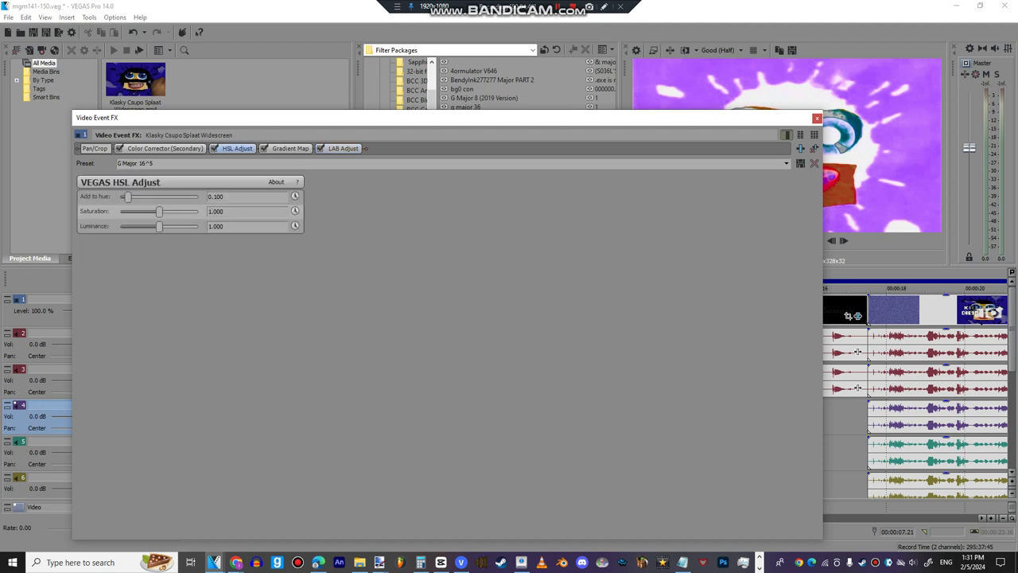
pyautogui.click(164, 148)
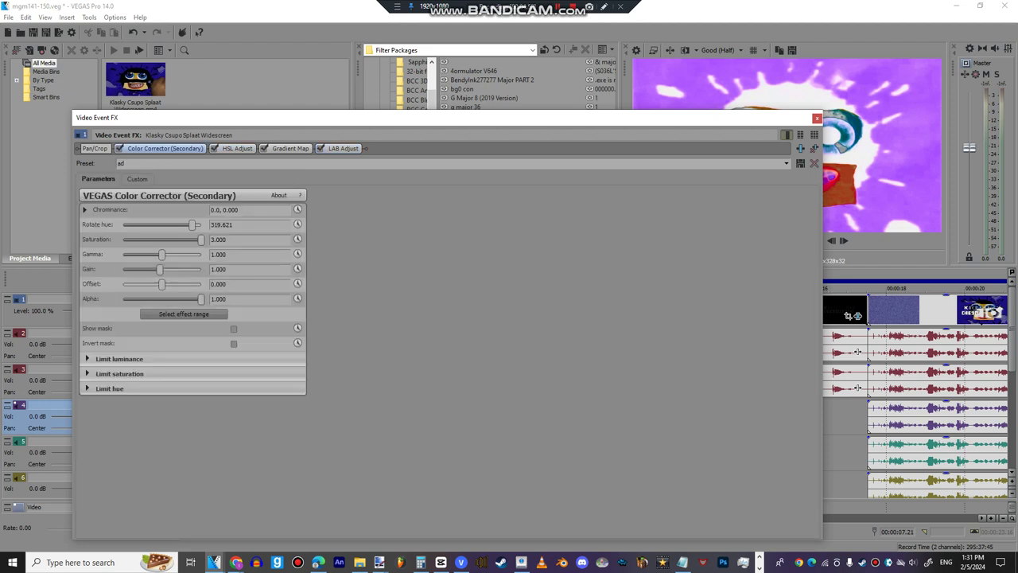
pyautogui.click(817, 118)
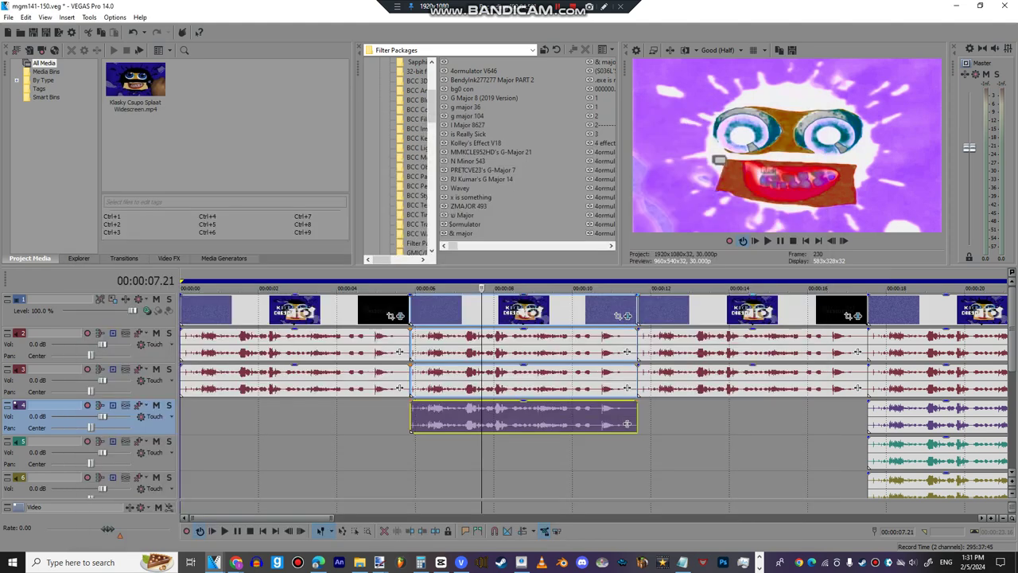
# - Preview the third segment and check the pitch shift properties of its audio events on tracks 2 and 3
pyautogui.click(675, 288)
pyautogui.rightClick(700, 350)
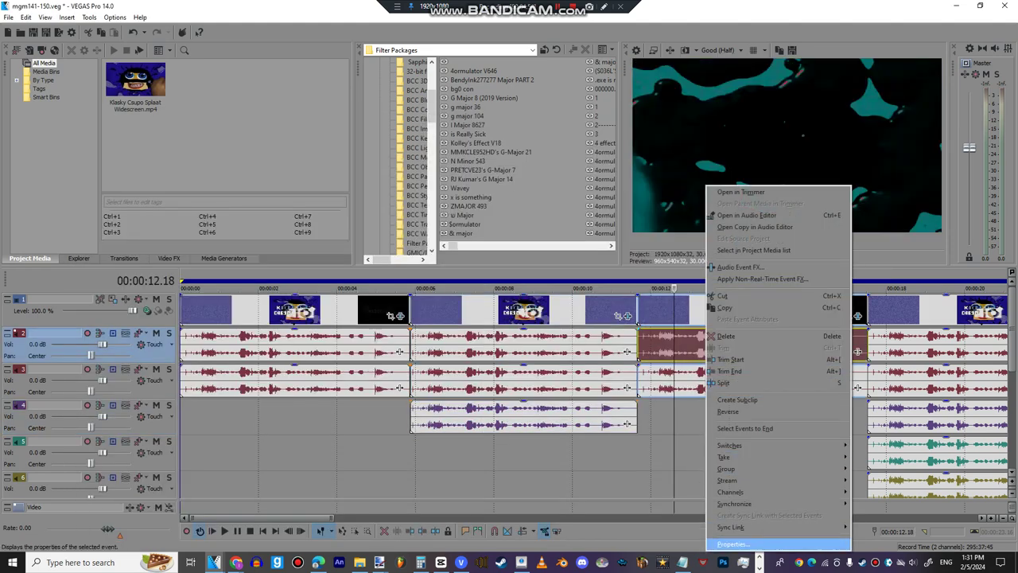
pyautogui.click(740, 544)
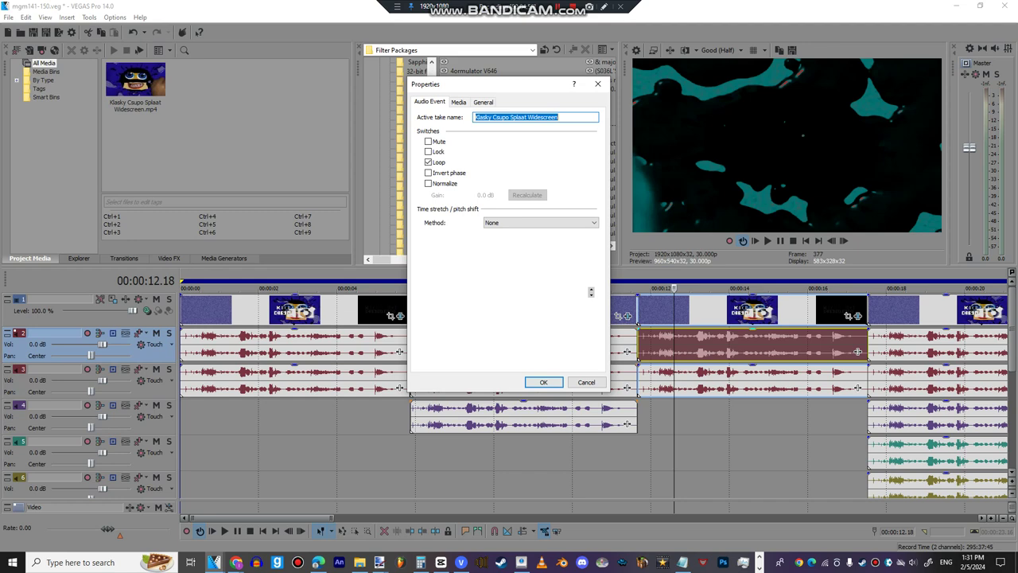
pyautogui.click(586, 383)
pyautogui.rightClick(650, 386)
pyautogui.click(681, 378)
pyautogui.press('Return')
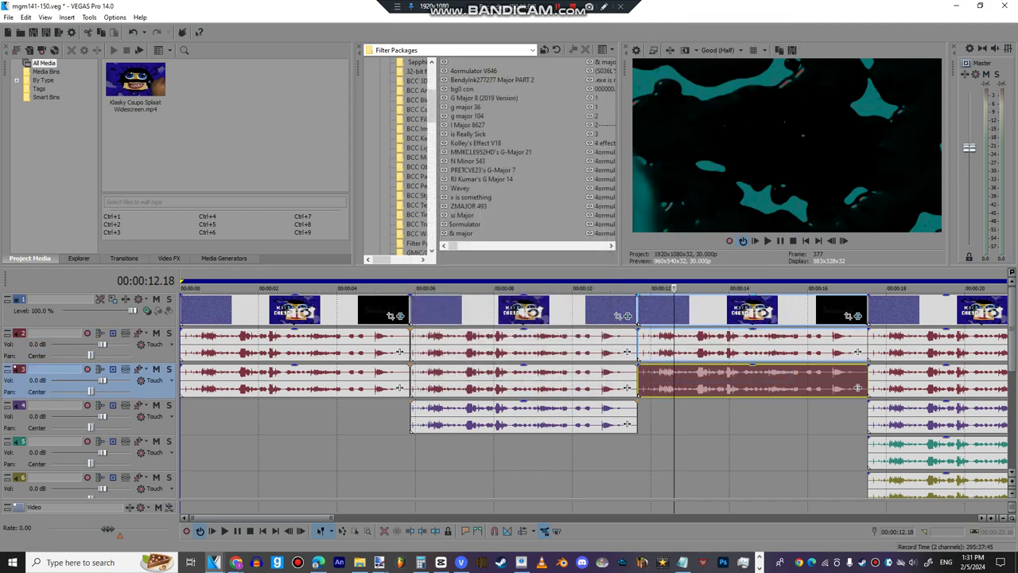
# - Play the third segment briefly and inspect its HSL Adjust settings and each Gradient Map colour point, bypassing and re-enabling HSL Adjust
pyautogui.press('space')
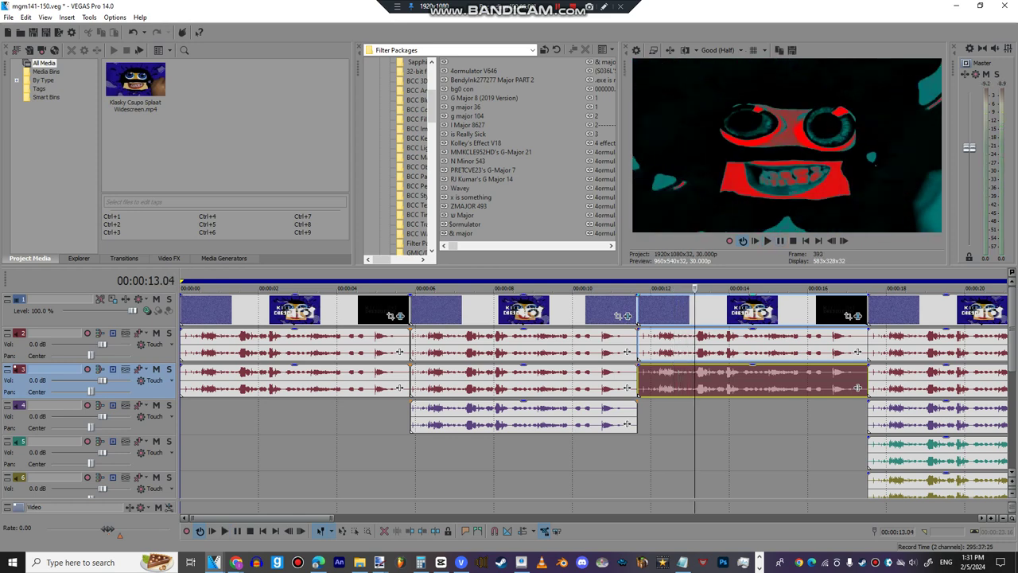
pyautogui.click(857, 316)
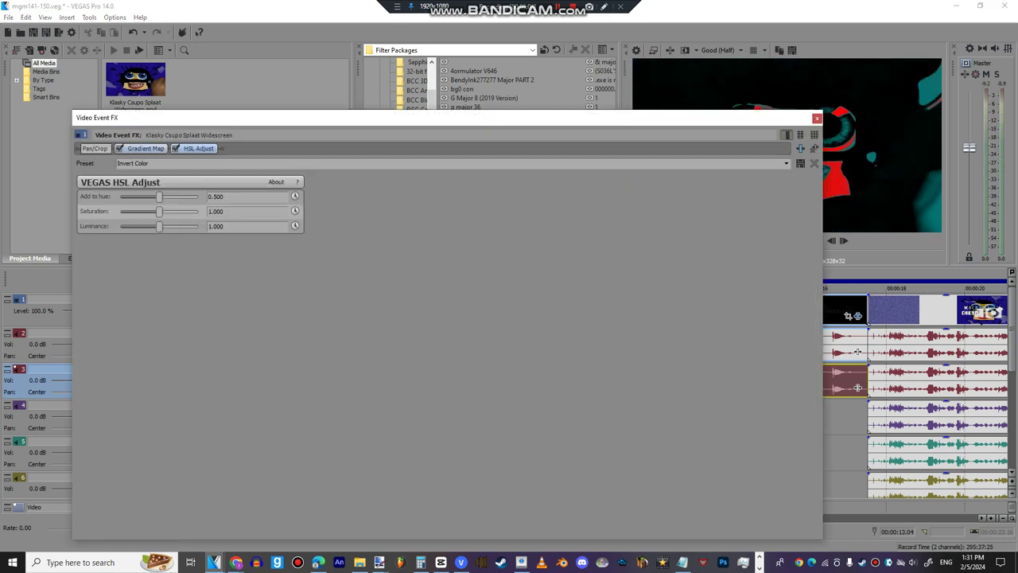
pyautogui.click(145, 149)
pyautogui.click(175, 148)
pyautogui.click(175, 149)
pyautogui.click(209, 198)
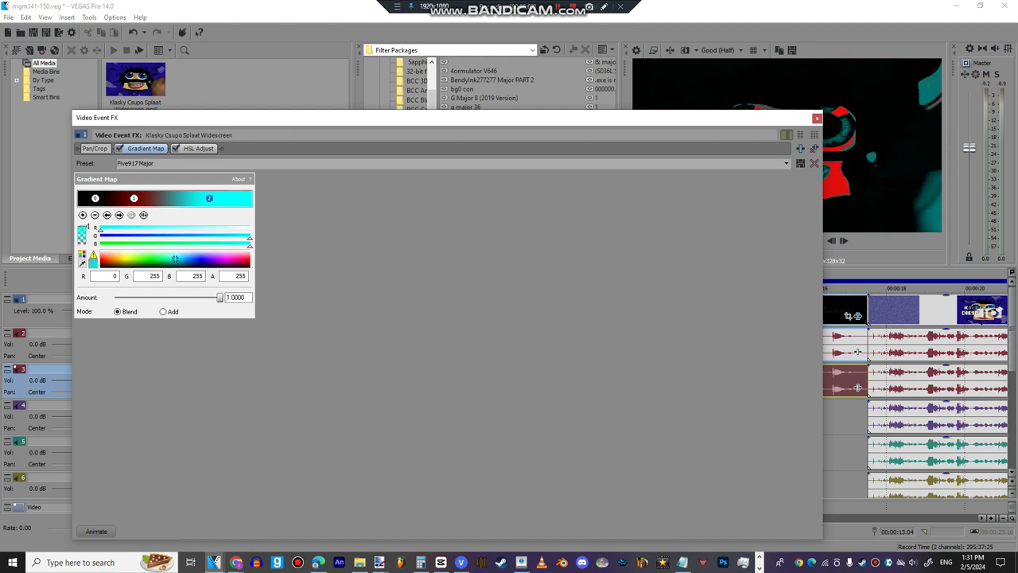
pyautogui.click(134, 198)
pyautogui.click(96, 198)
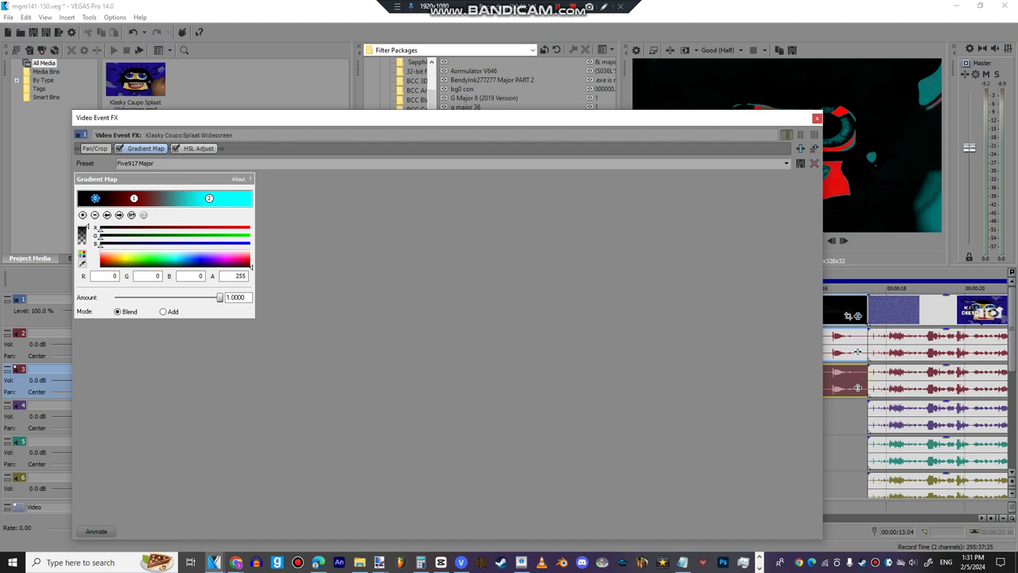
pyautogui.click(817, 118)
# - Inspect the fourth video event's effect chain, covering both Invert and Mirror effects, LAB Adjust, Swirl, TV Simulator and Pinch/Punch
pyautogui.scroll(-1, 594, 390)
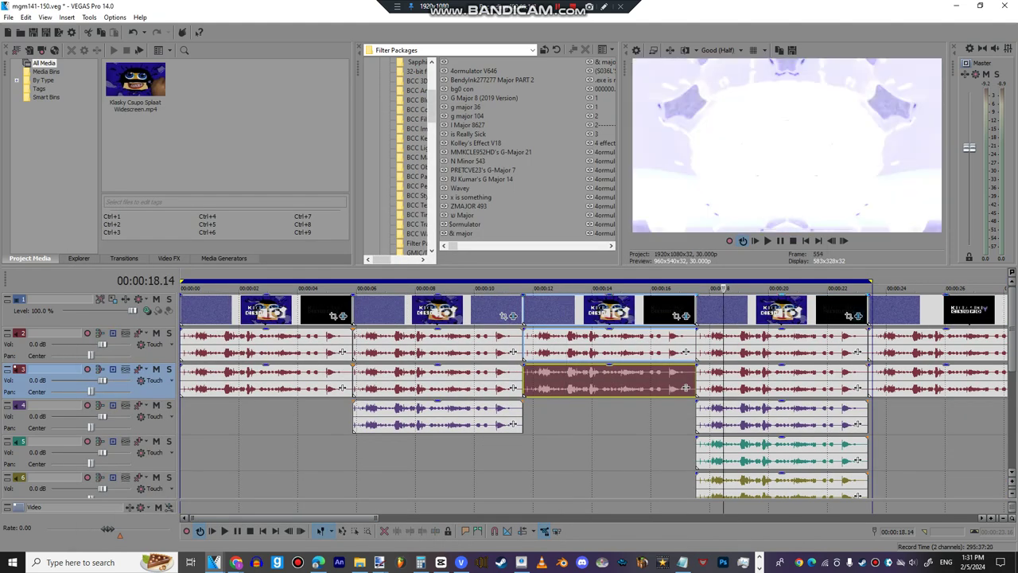
pyautogui.click(858, 316)
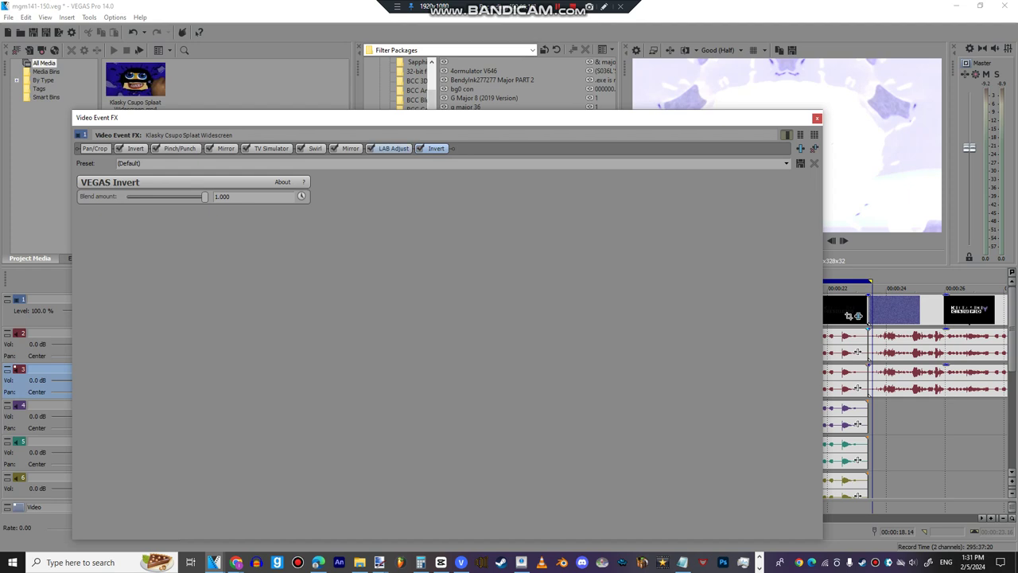
pyautogui.click(393, 149)
pyautogui.click(350, 148)
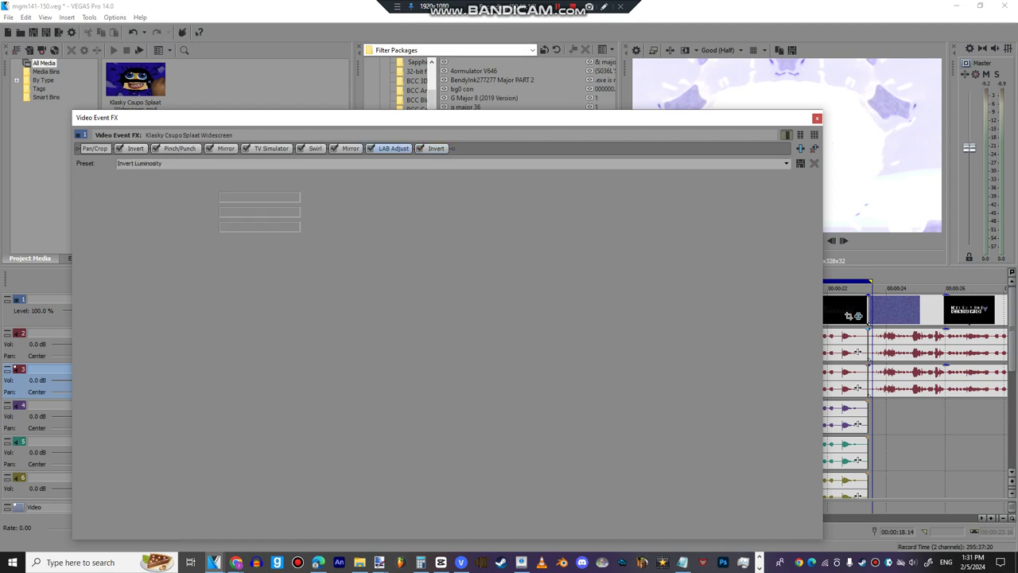
pyautogui.click(315, 149)
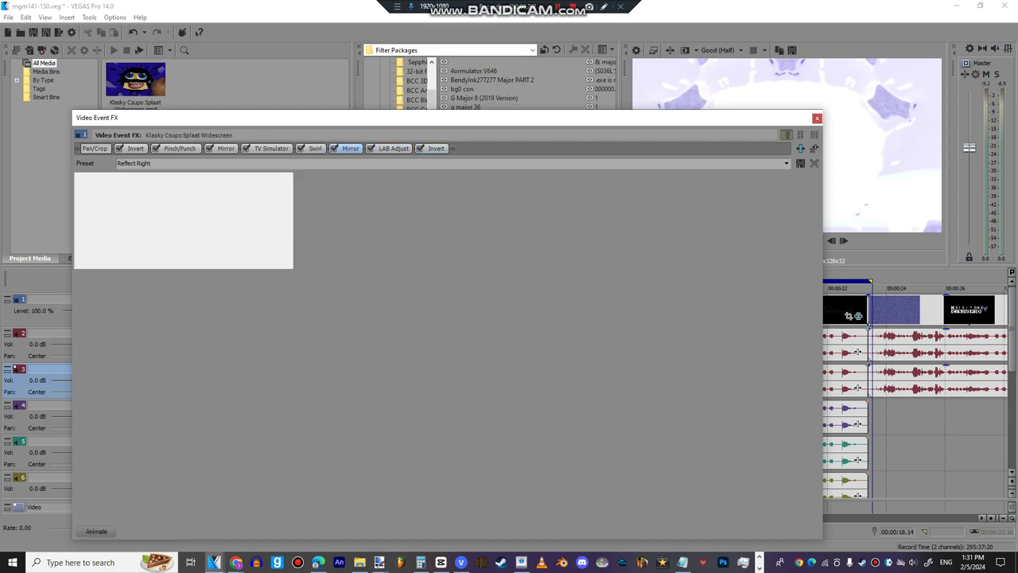
pyautogui.click(271, 149)
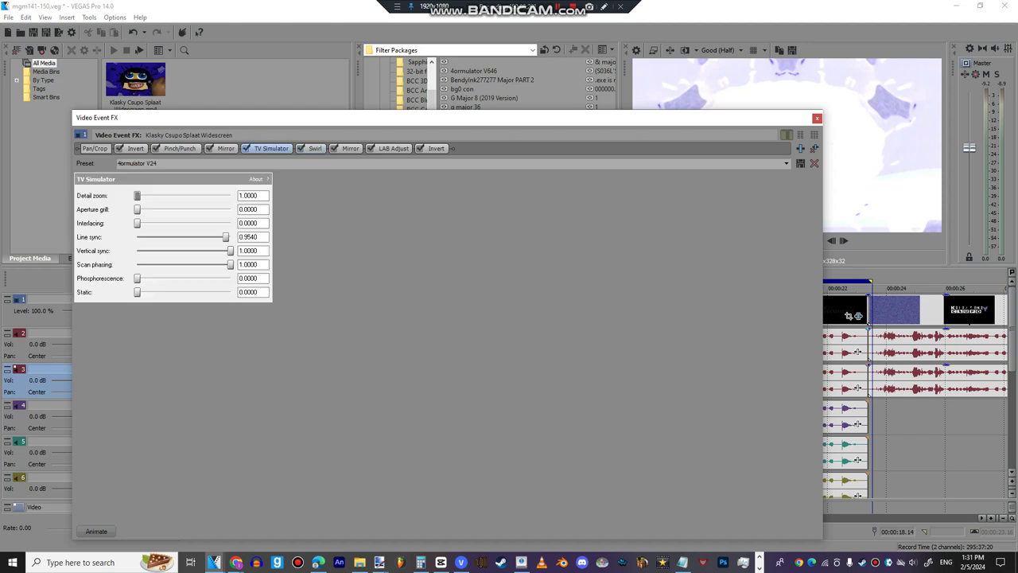
pyautogui.click(226, 149)
pyautogui.click(180, 149)
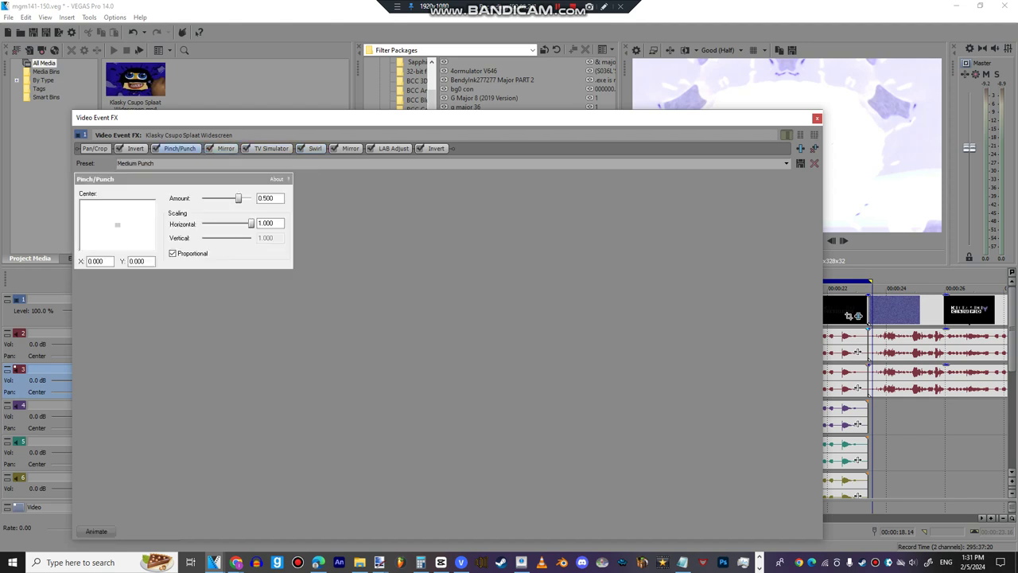
pyautogui.click(133, 148)
pyautogui.click(817, 118)
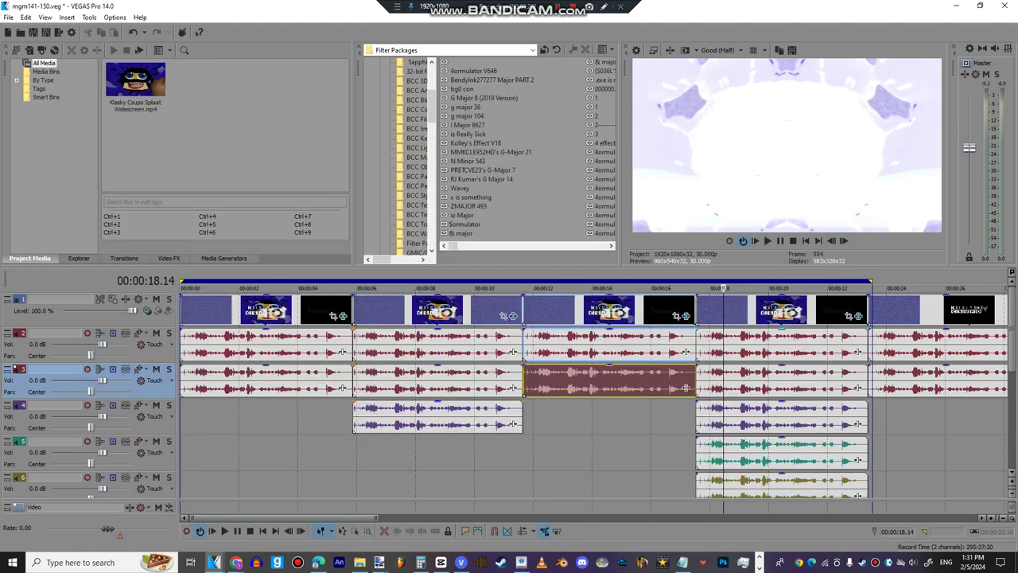
# - Check the pitch shift properties of the fourth segment's audio events on tracks 2 and 3
pyautogui.rightClick(751, 346)
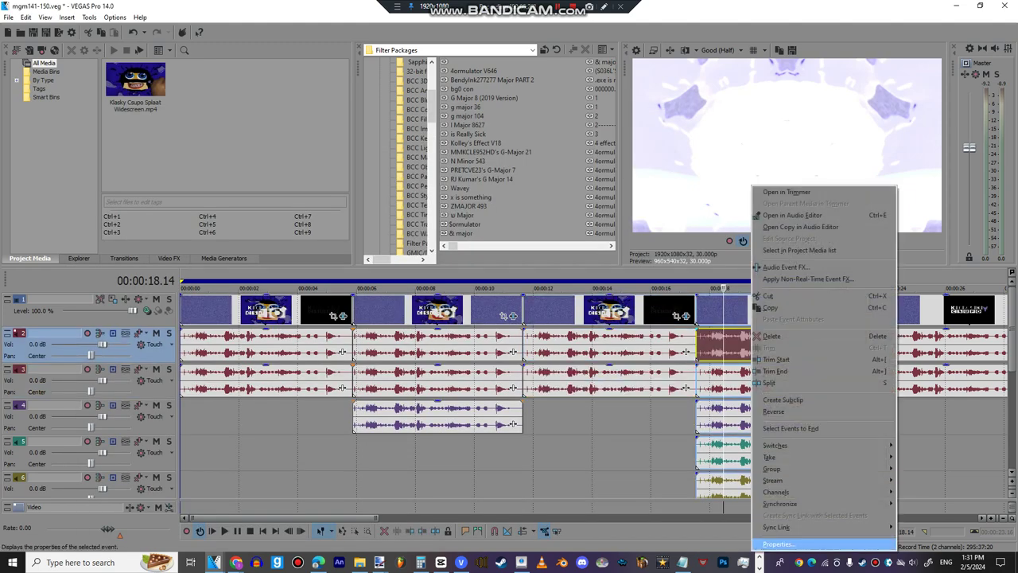
pyautogui.click(795, 544)
pyautogui.press('Escape')
pyautogui.rightClick(781, 382)
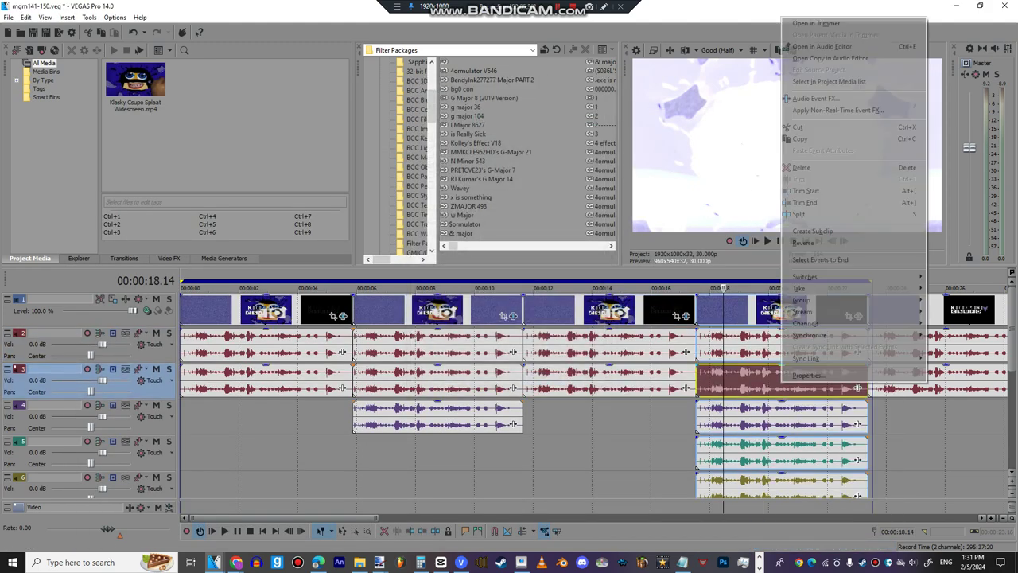
pyautogui.click(807, 375)
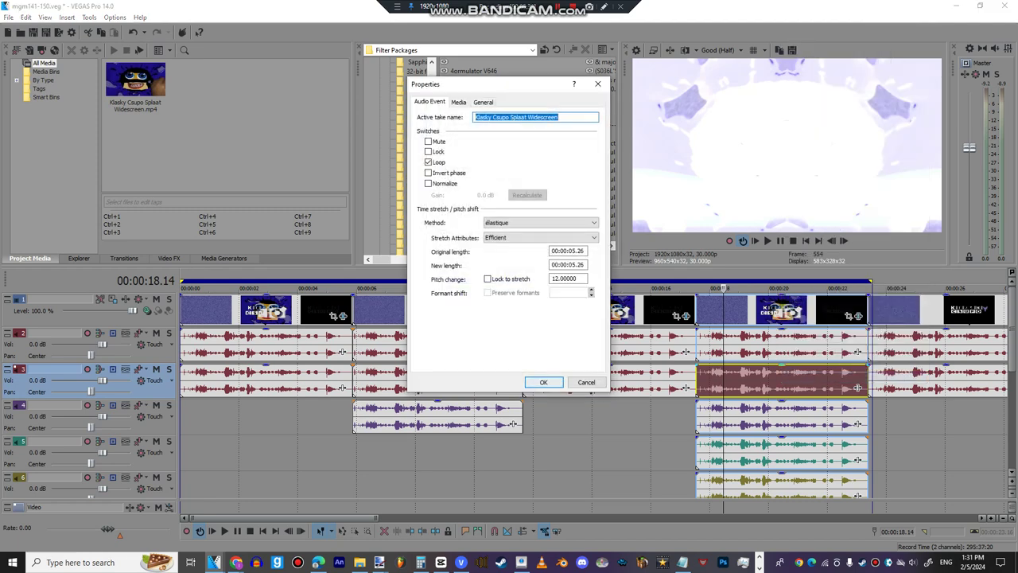
pyautogui.press('Return')
# - Check the pitch shift properties of the fourth segment's audio events on tracks 4 and 5
pyautogui.rightClick(857, 423)
pyautogui.click(857, 421)
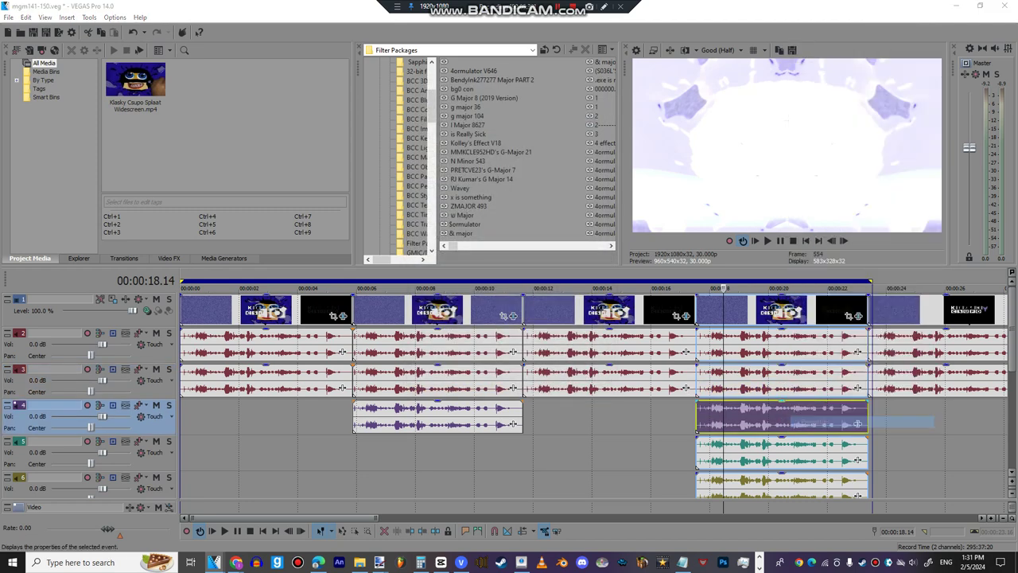
pyautogui.press('Return')
pyautogui.rightClick(857, 459)
pyautogui.click(858, 453)
pyautogui.press('Return')
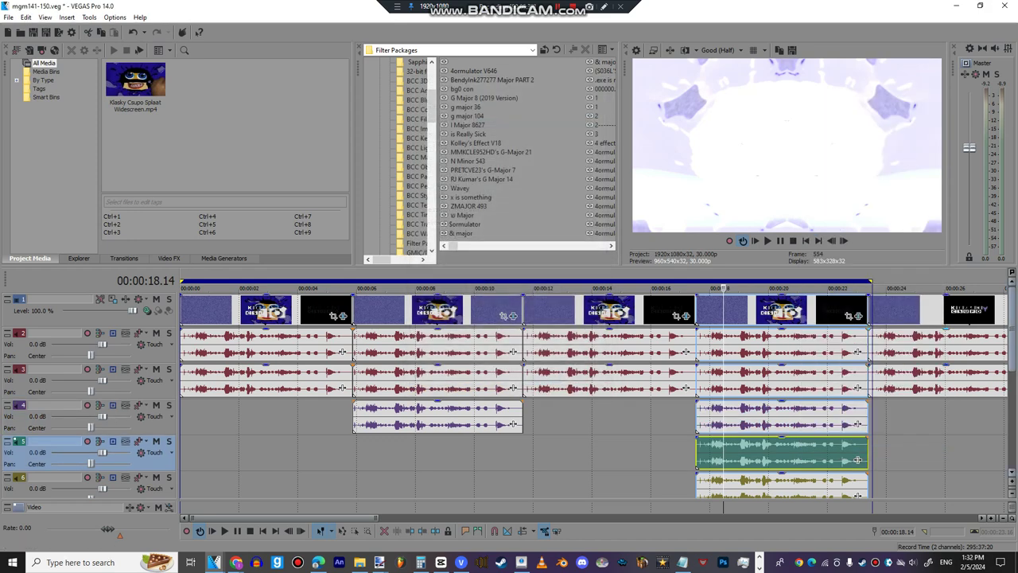
# - Check the pitch shift properties of the fourth segment's audio events on tracks 6 and 7
pyautogui.scroll(-3, 857, 460)
pyautogui.rightClick(858, 390)
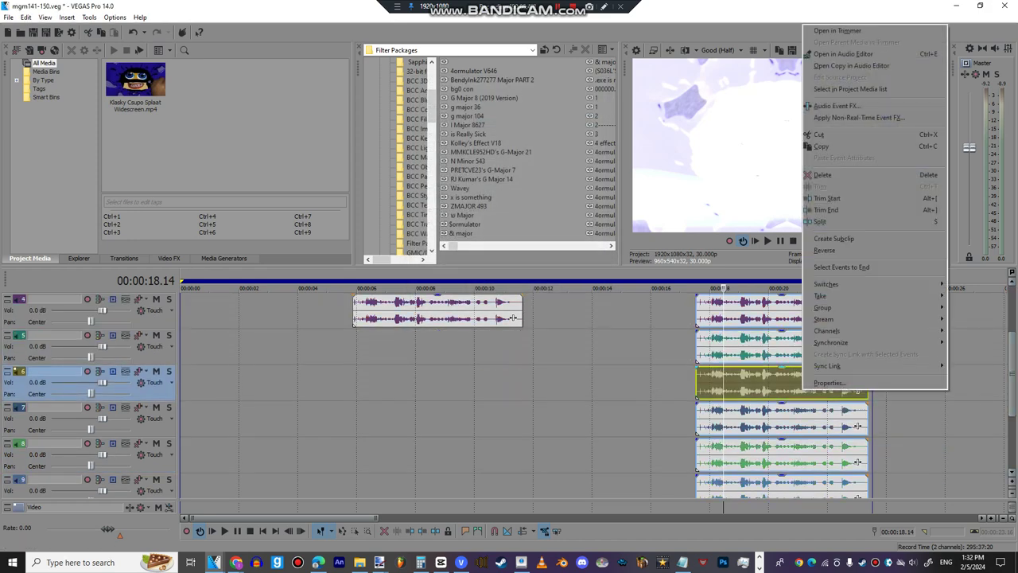
pyautogui.click(858, 383)
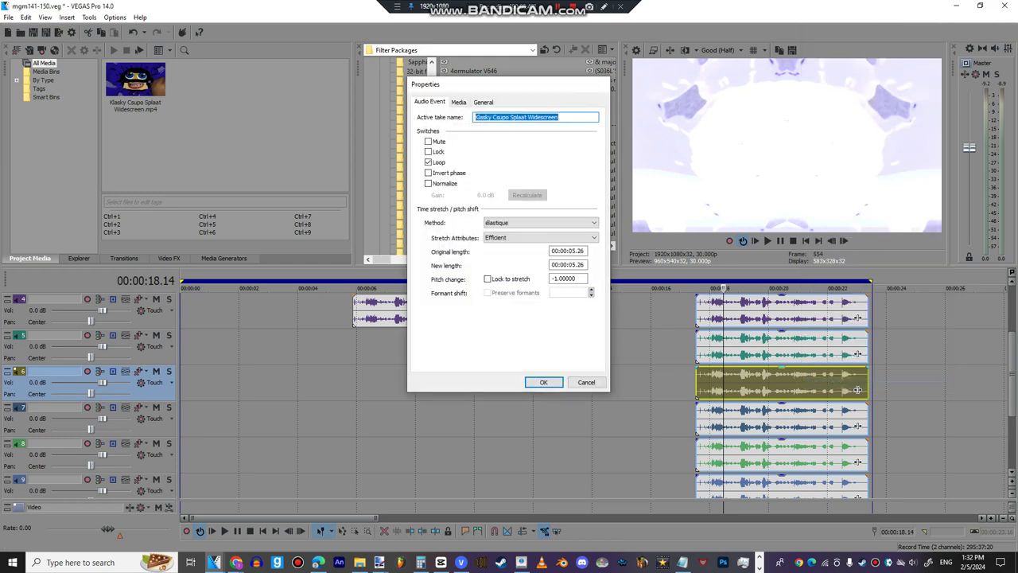
pyautogui.press('Return')
pyautogui.rightClick(858, 425)
pyautogui.click(858, 411)
pyautogui.press('Return')
# - Check the pitch shift properties of the fourth segment's audio events on tracks 8 and 9
pyautogui.rightClick(857, 462)
pyautogui.click(857, 441)
pyautogui.press('Return')
pyautogui.rightClick(858, 494)
pyautogui.click(858, 477)
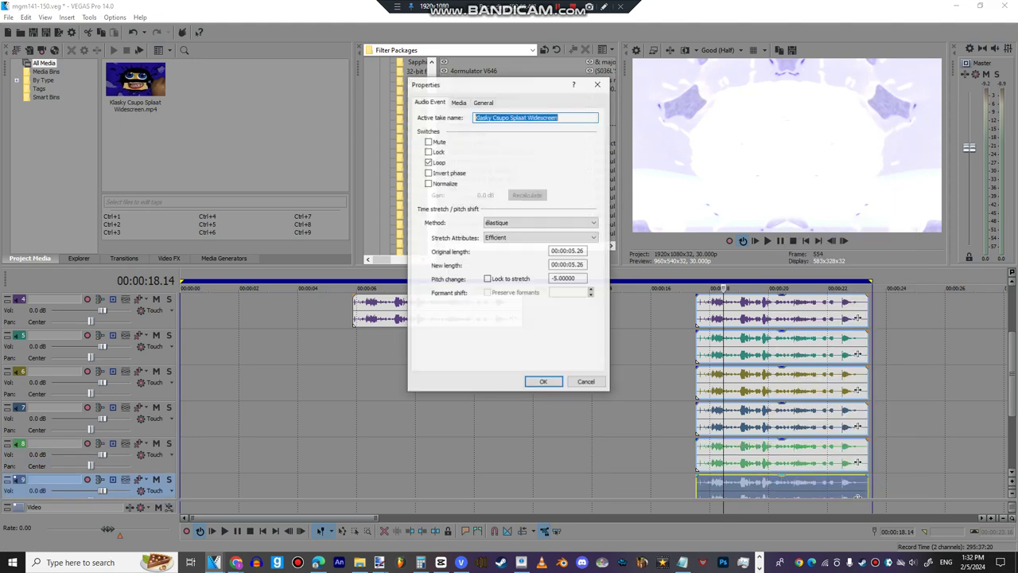
pyautogui.press('Return')
# - Check the time stretch and pitch shift method of the fourth segment's audio event on track 10
pyautogui.scroll(-1, 857, 494)
pyautogui.scroll(-1, 857, 461)
pyautogui.rightClick(857, 462)
pyautogui.click(857, 442)
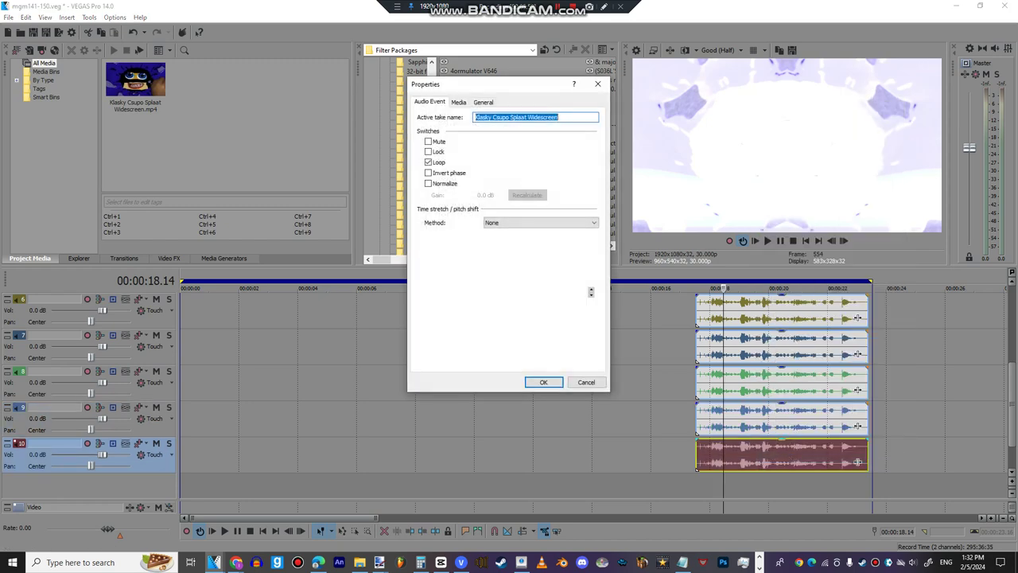
pyautogui.press('Return')
pyautogui.scroll(5, 858, 462)
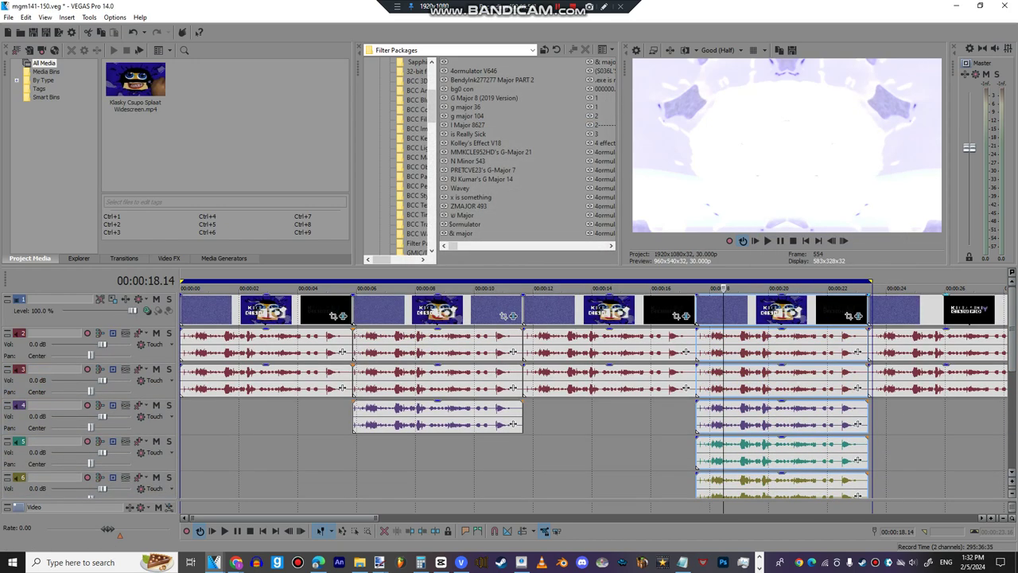
# - Preview the fifth segment and inspect its video event's Mirror, Pinch/Punch and Invert effect settings
pyautogui.click(907, 288)
pyautogui.scroll(-1, 594, 389)
pyautogui.scroll(1, 593, 390)
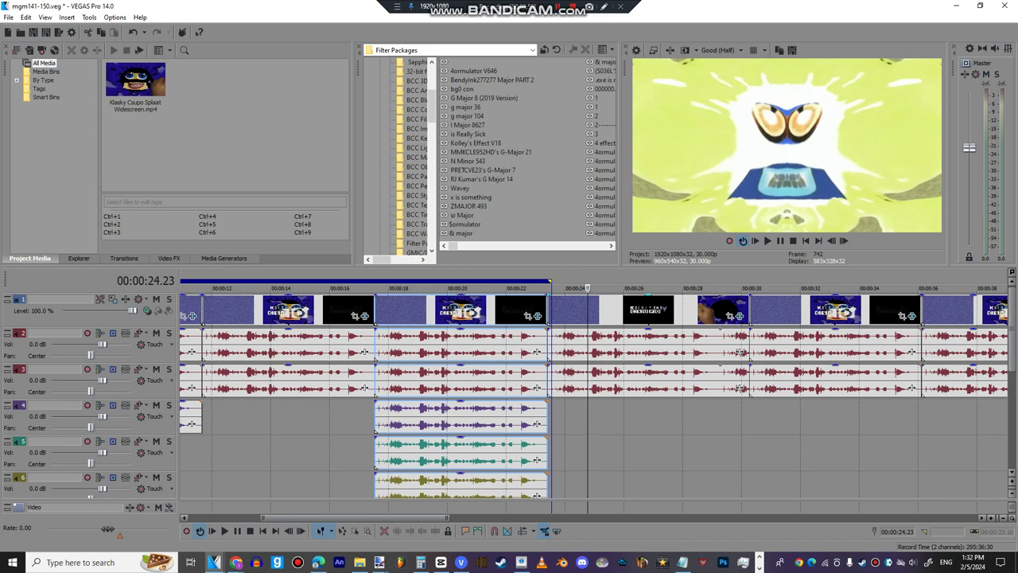
pyautogui.click(746, 317)
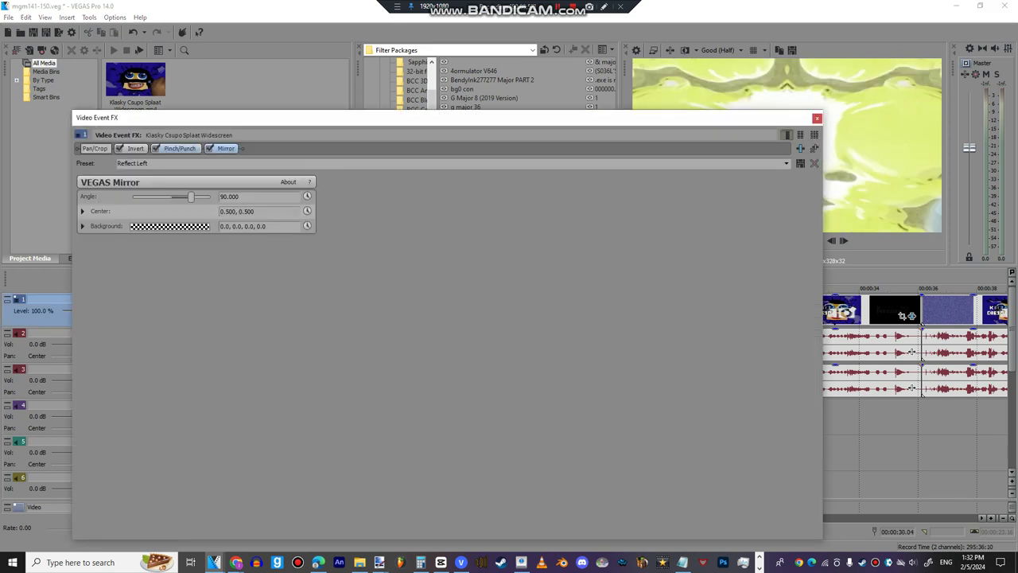
pyautogui.click(179, 148)
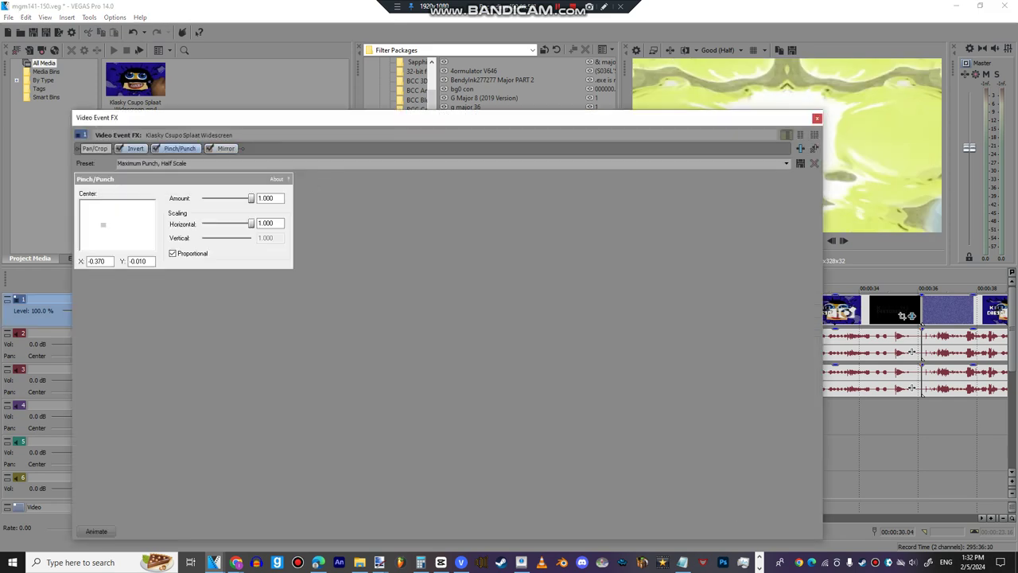
pyautogui.click(136, 149)
pyautogui.click(817, 118)
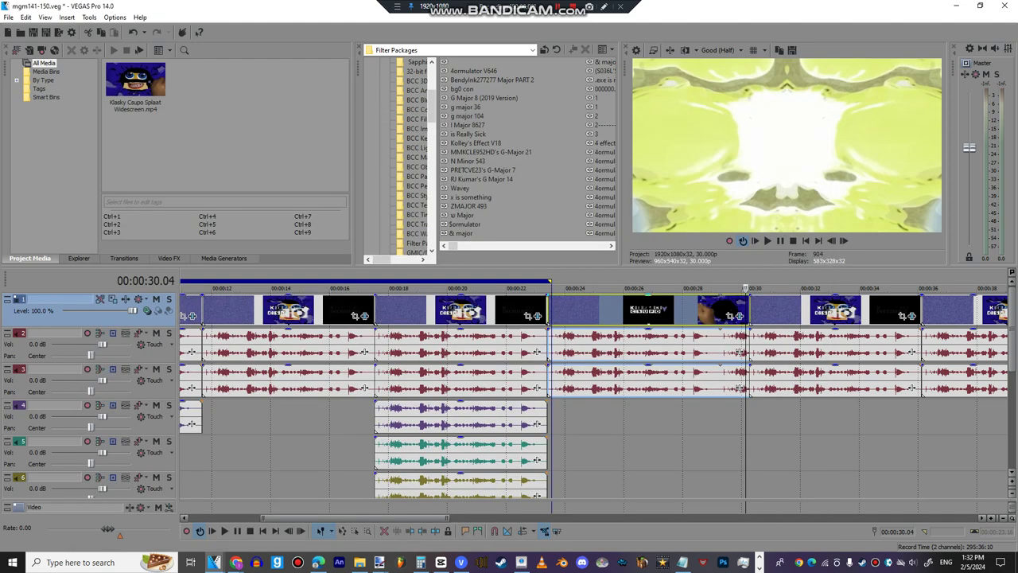
# - Preview the middle of the fifth segment and check the pitch shift properties of its audio events on tracks 3 and 2
pyautogui.click(632, 310)
pyautogui.rightClick(651, 383)
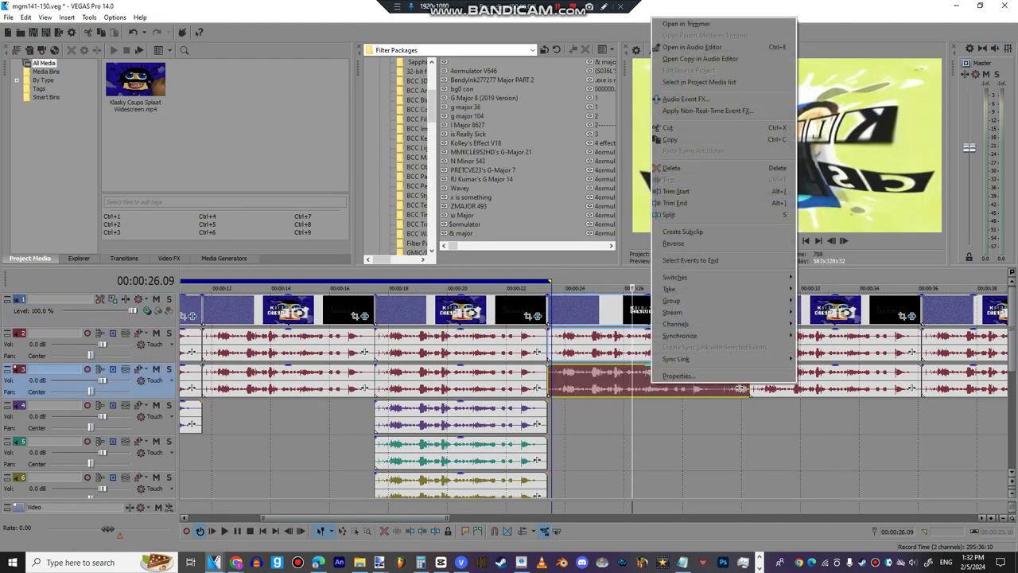
pyautogui.click(684, 375)
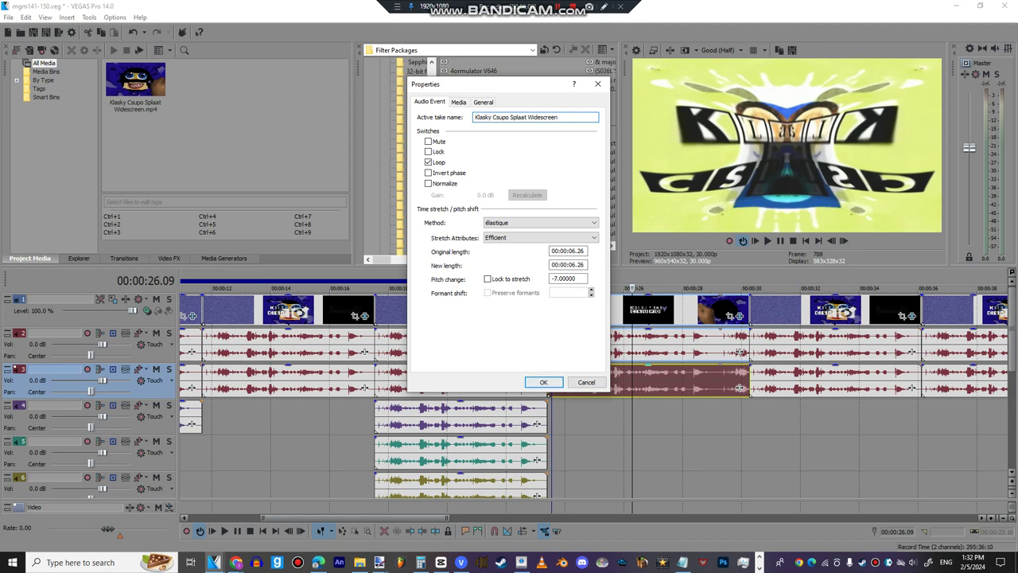
pyautogui.click(587, 382)
pyautogui.rightClick(589, 350)
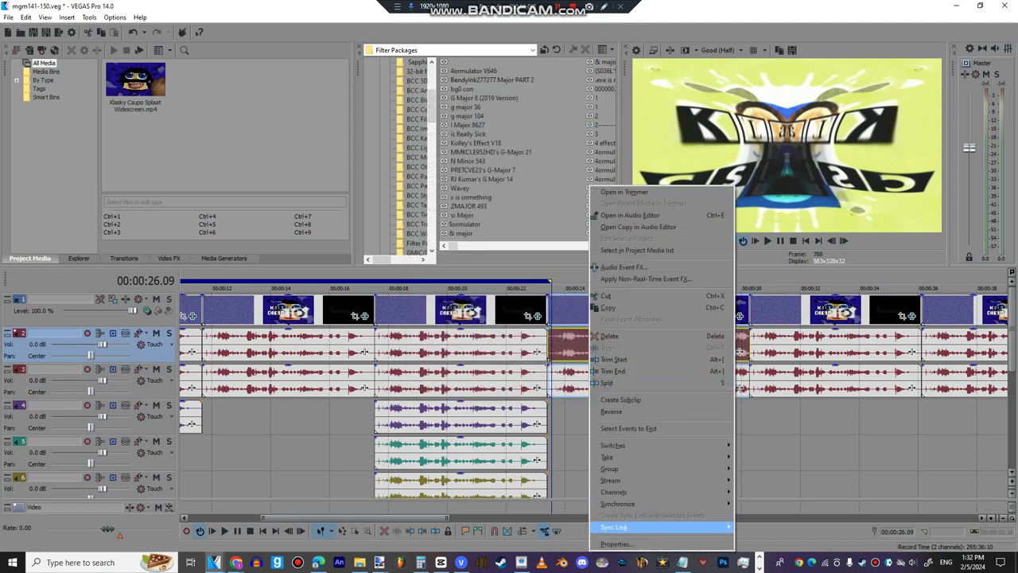
pyautogui.click(615, 544)
pyautogui.press('Return')
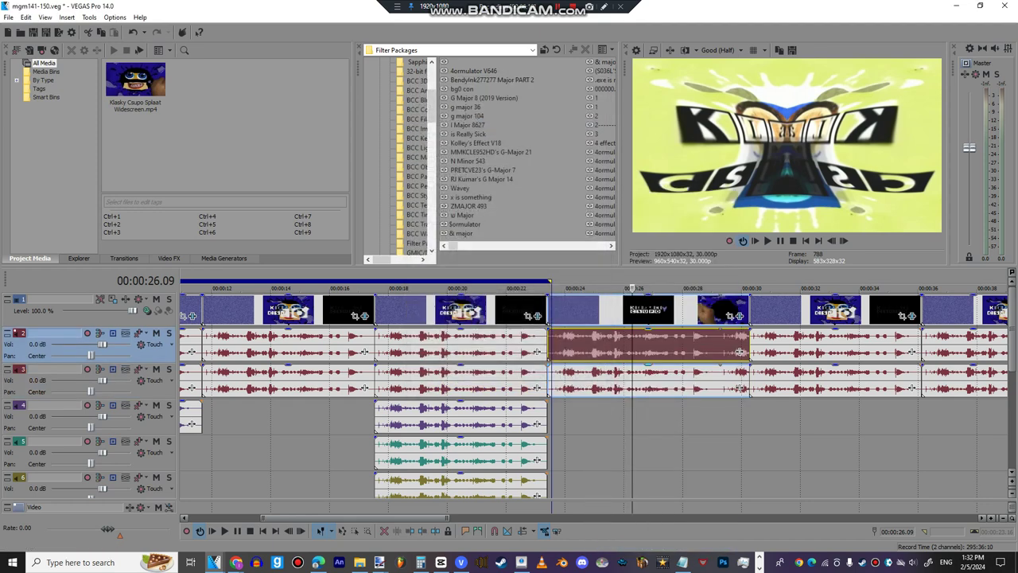
# - Preview the sixth segment and inspect its video effect chain, covering Invert, each Gradient Map colour point and all the Mirror effects
pyautogui.click(802, 350)
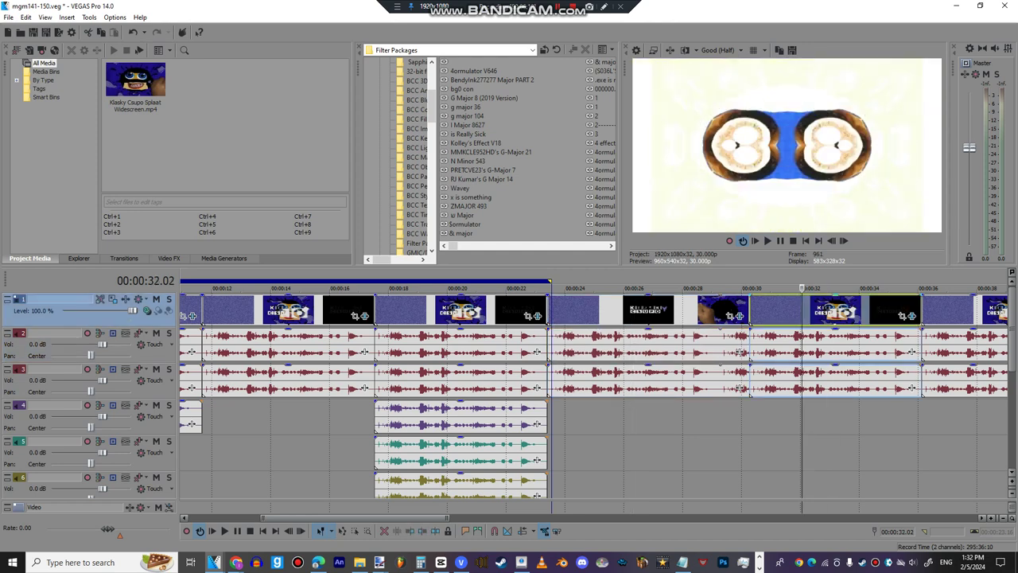
pyautogui.click(913, 317)
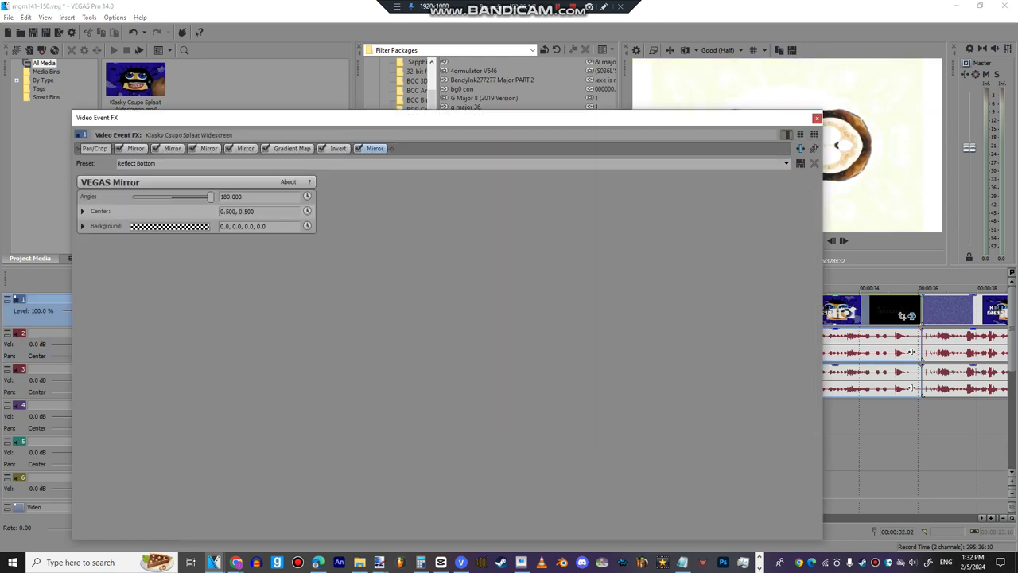
pyautogui.click(338, 149)
pyautogui.click(292, 149)
pyautogui.click(245, 148)
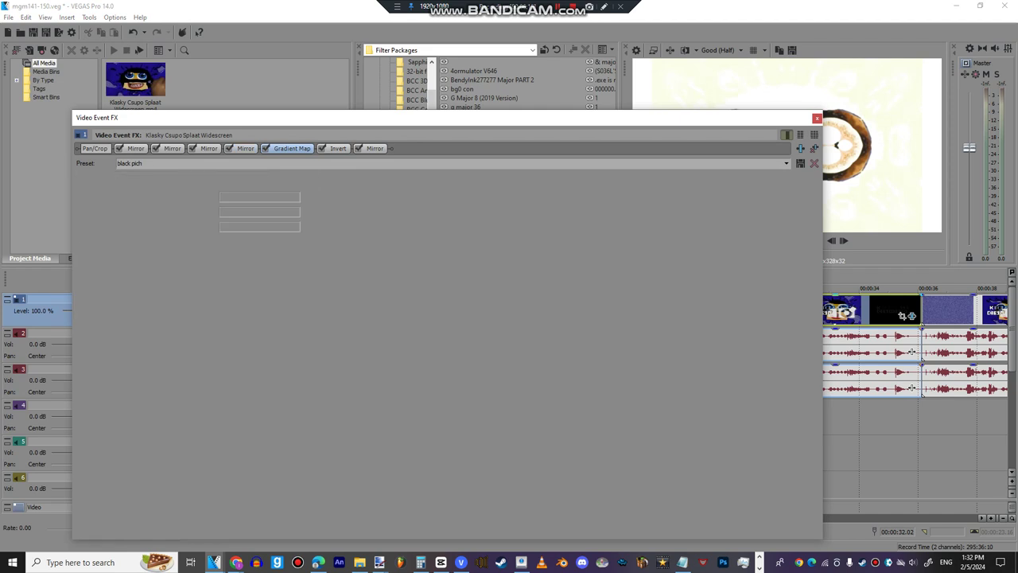
pyautogui.press('Left')
pyautogui.press('Right')
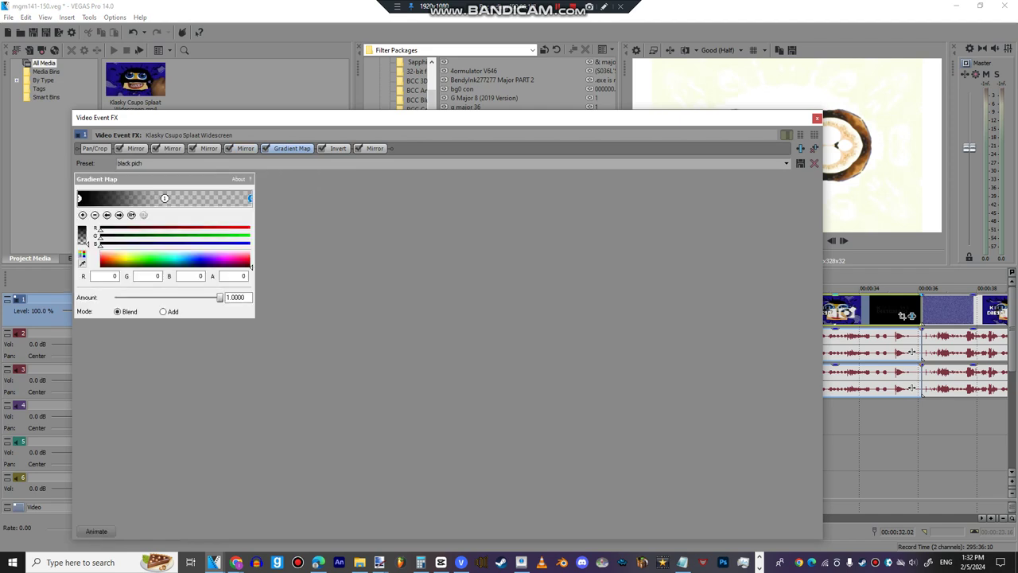
pyautogui.press('Left')
pyautogui.press('Left')
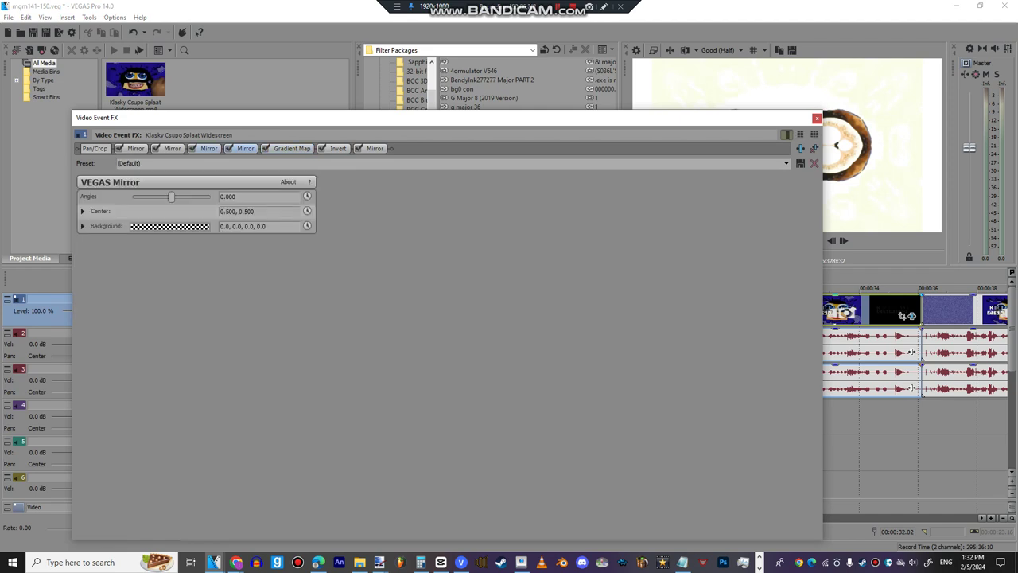
pyautogui.press('Left')
pyautogui.press('Left')
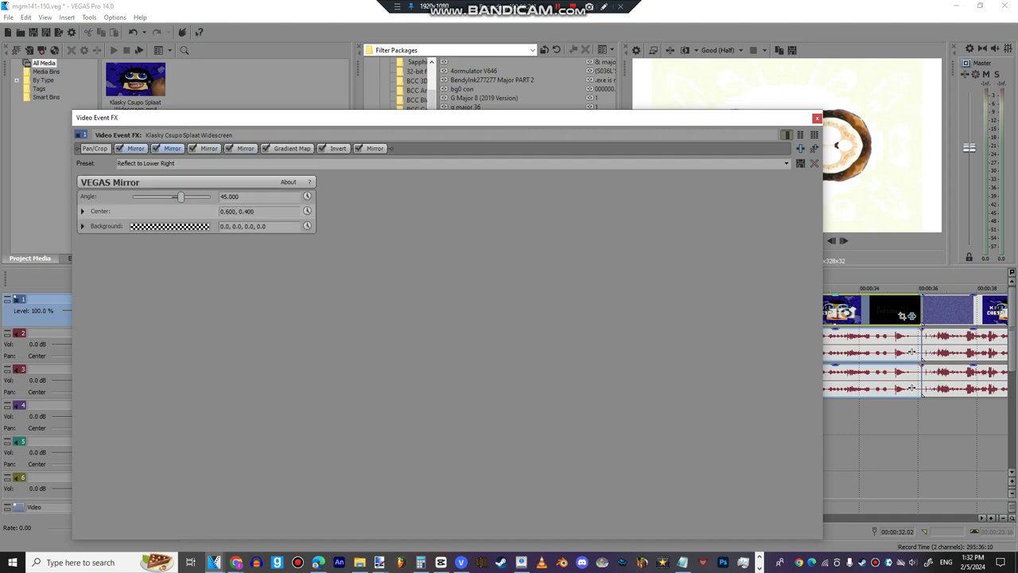
pyautogui.click(817, 118)
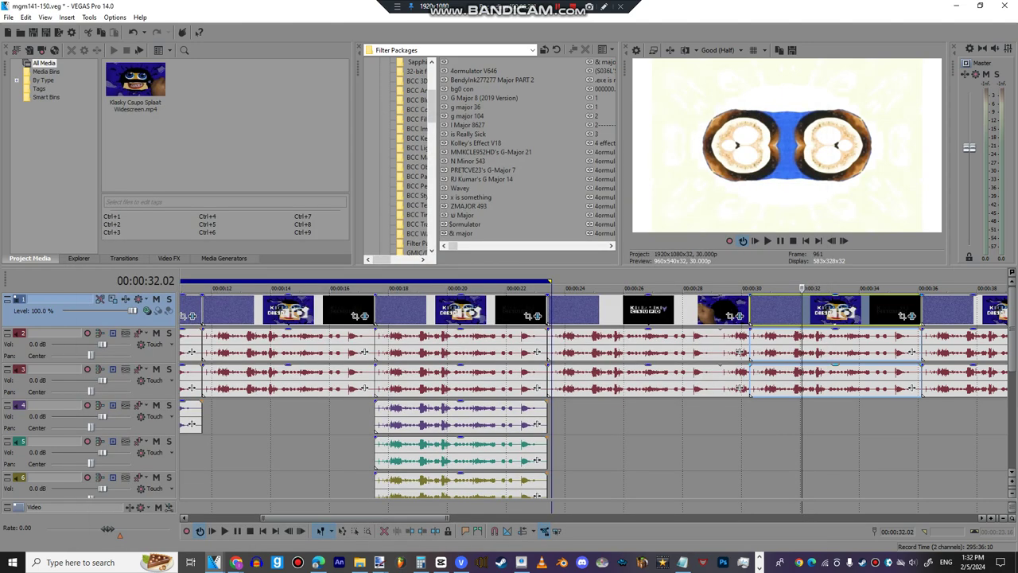
# - Check the pitch shift properties of the sixth segment's audio events on tracks 2 and 3
pyautogui.rightClick(799, 346)
pyautogui.click(827, 543)
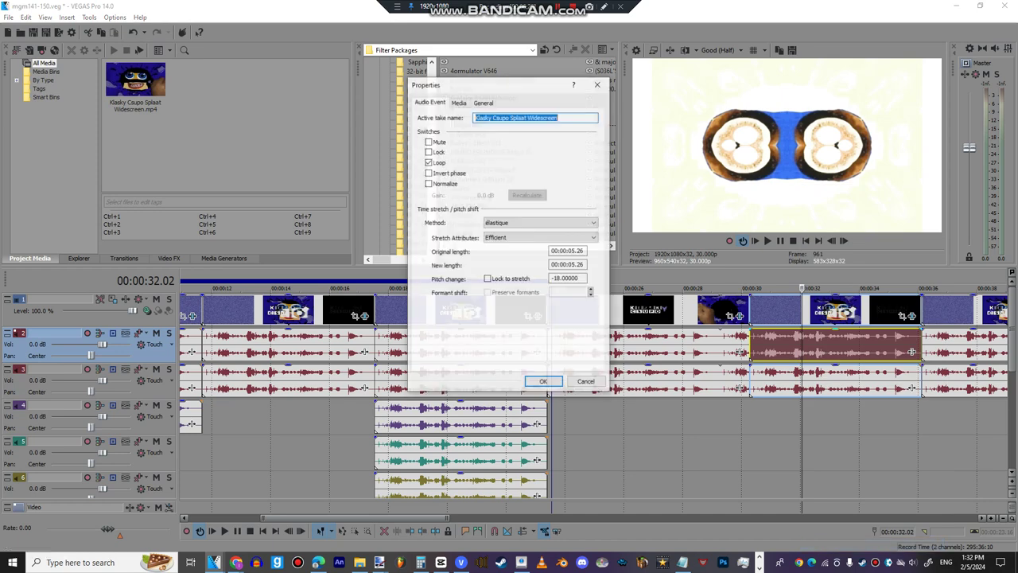
pyautogui.press('Escape')
pyautogui.rightClick(781, 380)
pyautogui.click(809, 373)
pyautogui.press('Escape')
# - Preview the seventh segment and check the pitch shift properties of its audio events on tracks 2 and 3
pyautogui.scroll(-1, 810, 372)
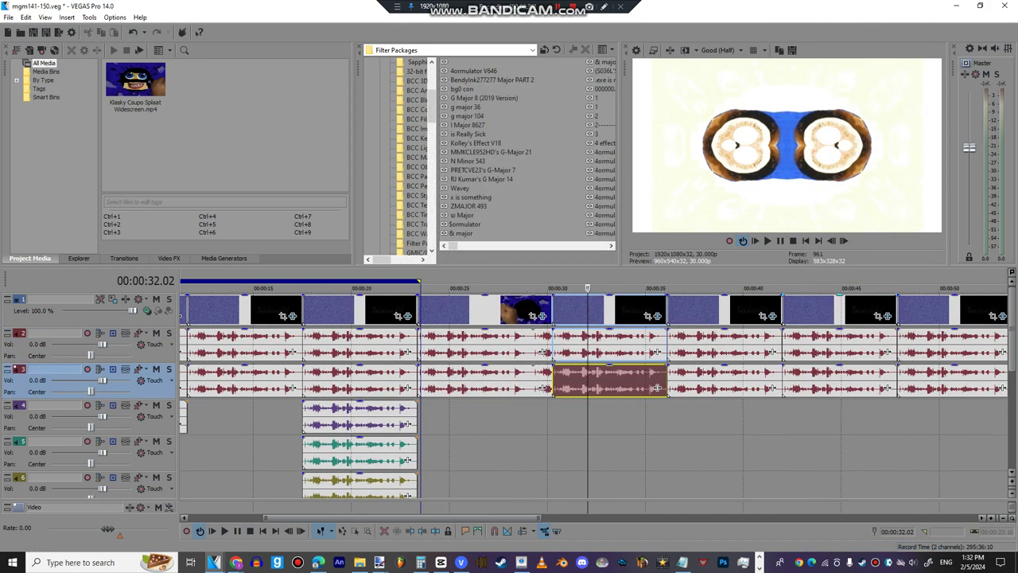
pyautogui.click(690, 343)
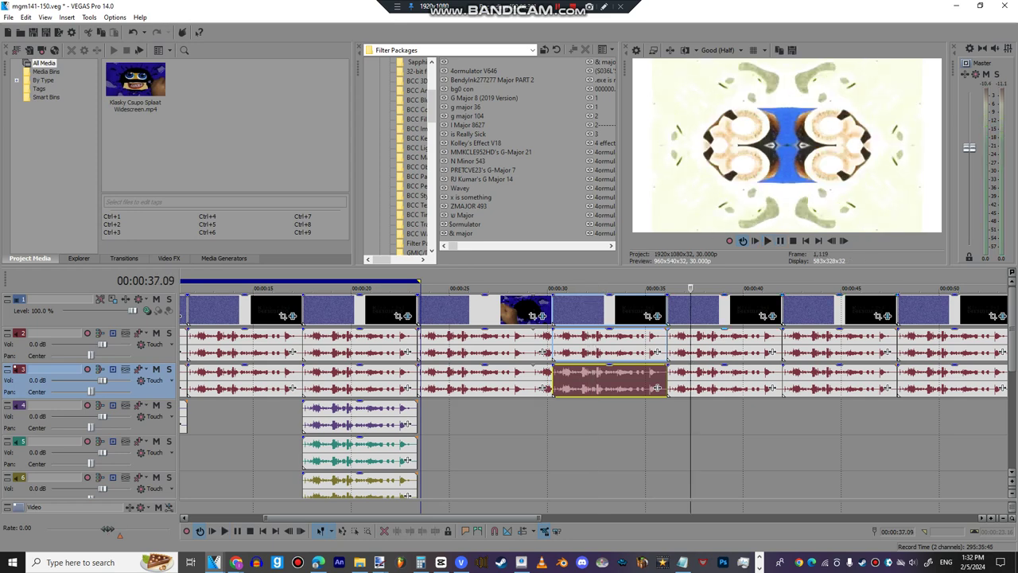
pyautogui.rightClick(718, 341)
pyautogui.click(748, 544)
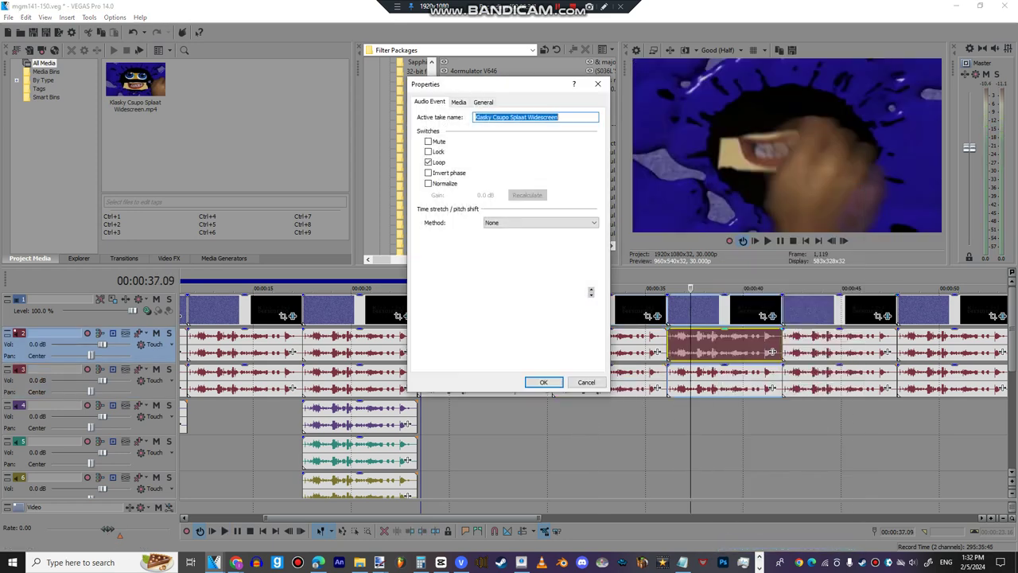
pyautogui.press('Escape')
pyautogui.rightClick(704, 370)
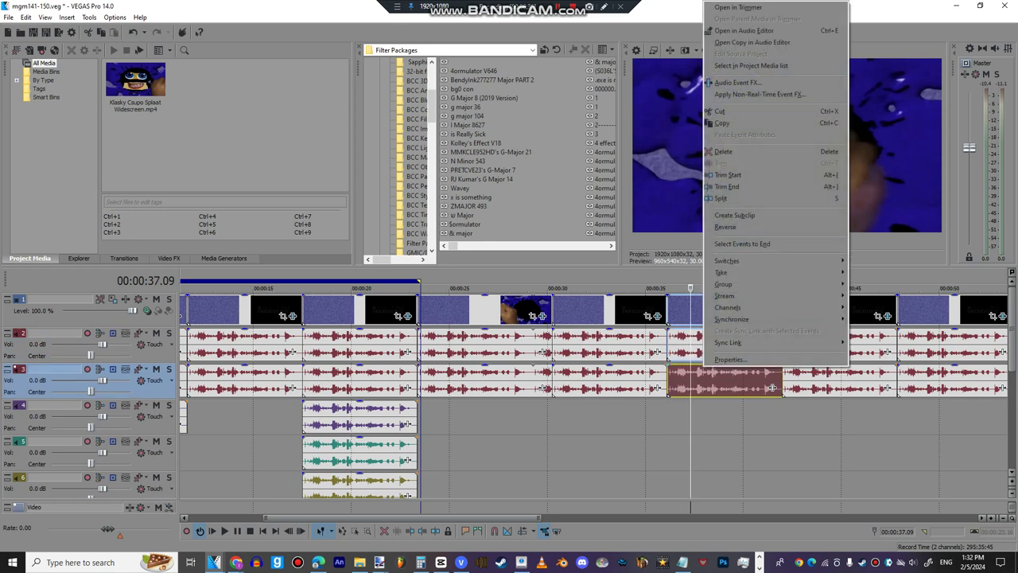
pyautogui.click(732, 360)
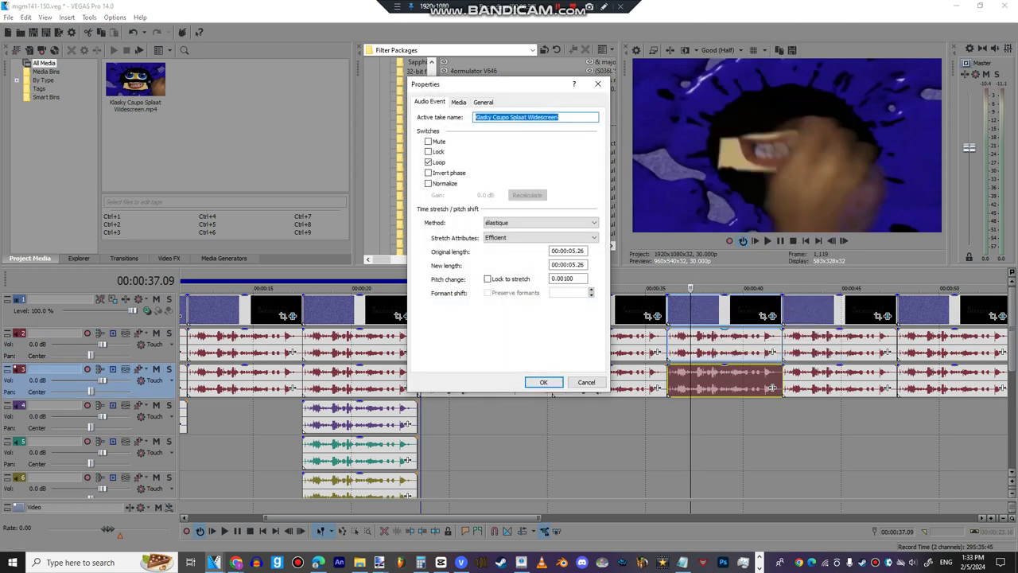
pyautogui.press('Escape')
# - Inspect the seventh video event's effect chain, covering Color Corrector (Secondary), TV Simulator, Swirl, HSL Adjust and Pinch/Punch
pyautogui.click(769, 316)
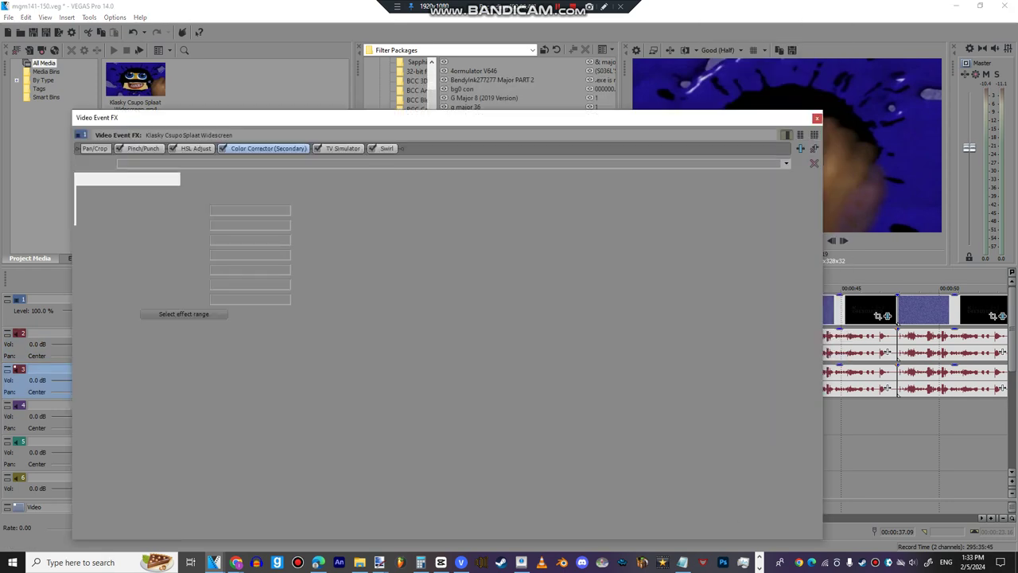
pyautogui.click(342, 149)
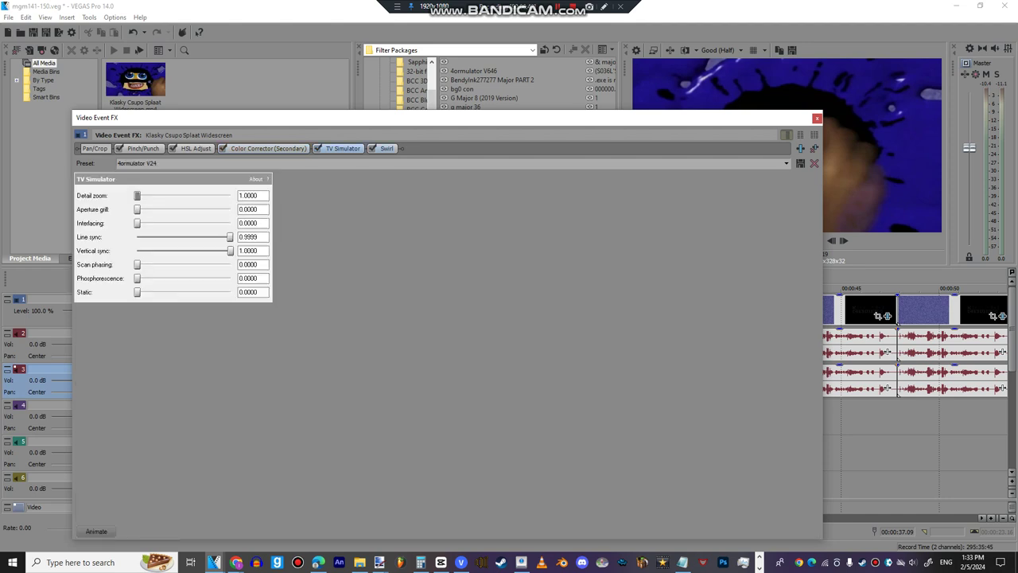
pyautogui.click(386, 149)
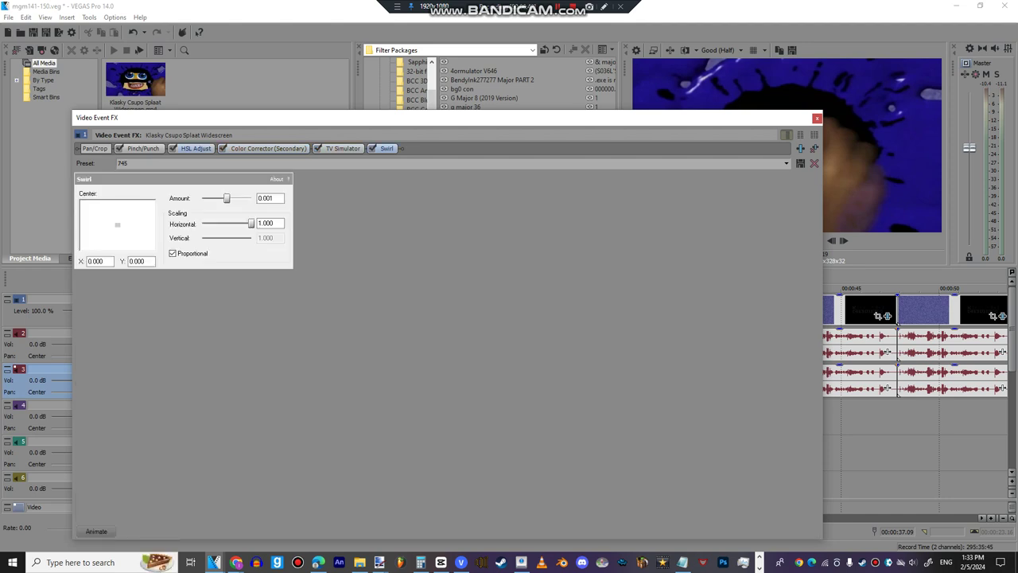
pyautogui.click(196, 149)
pyautogui.click(143, 148)
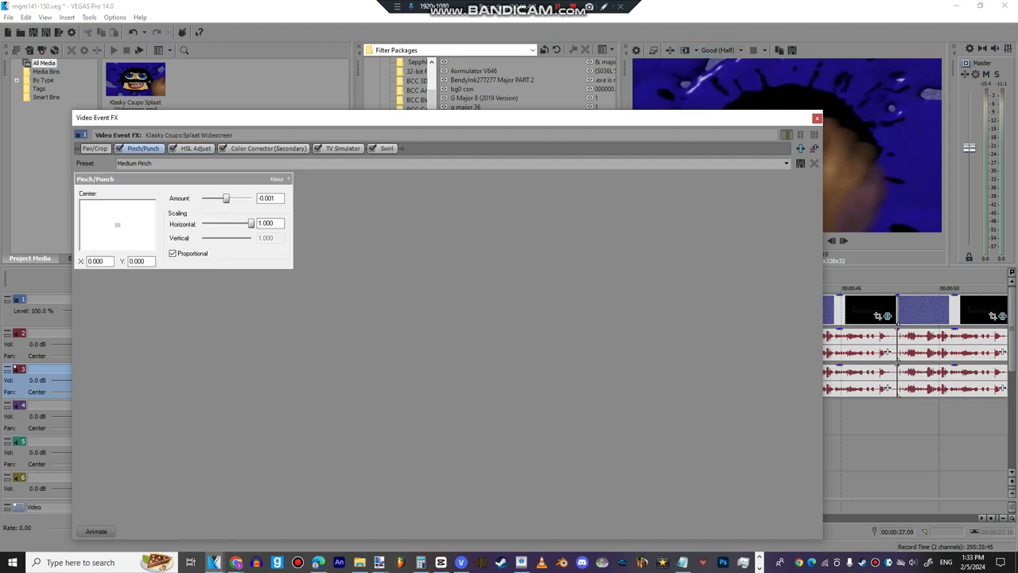
pyautogui.click(817, 118)
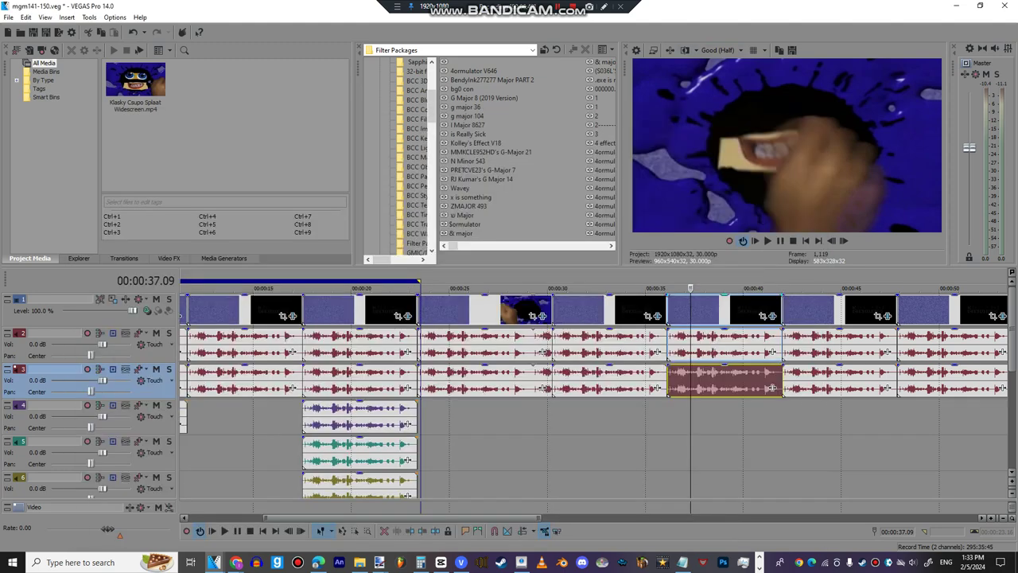
# - Inspect the eighth video event's effect chain, covering HSL Adjust, LAB Adjust and TV Simulator
pyautogui.click(888, 316)
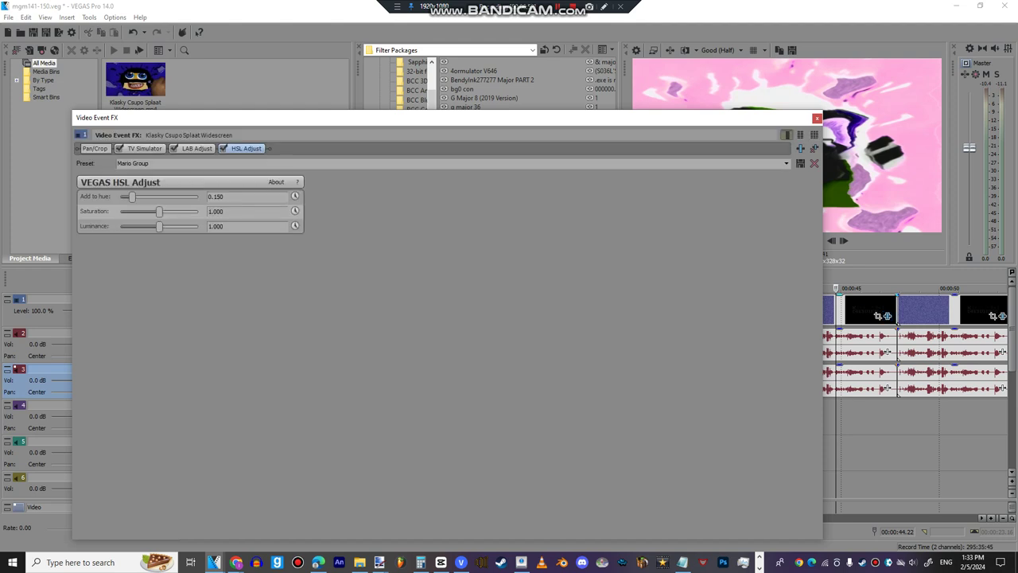
pyautogui.click(196, 149)
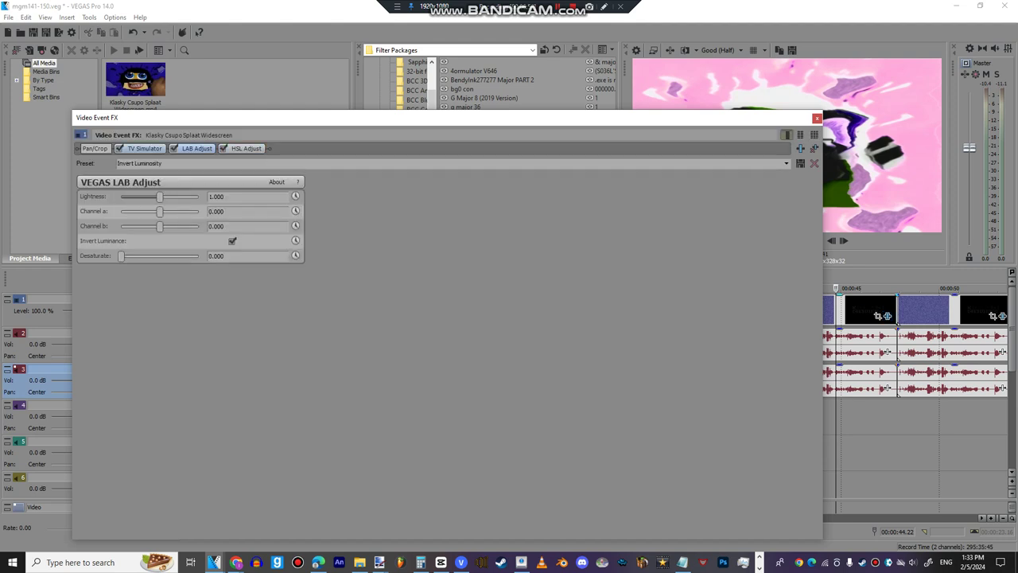
pyautogui.click(144, 148)
pyautogui.click(817, 119)
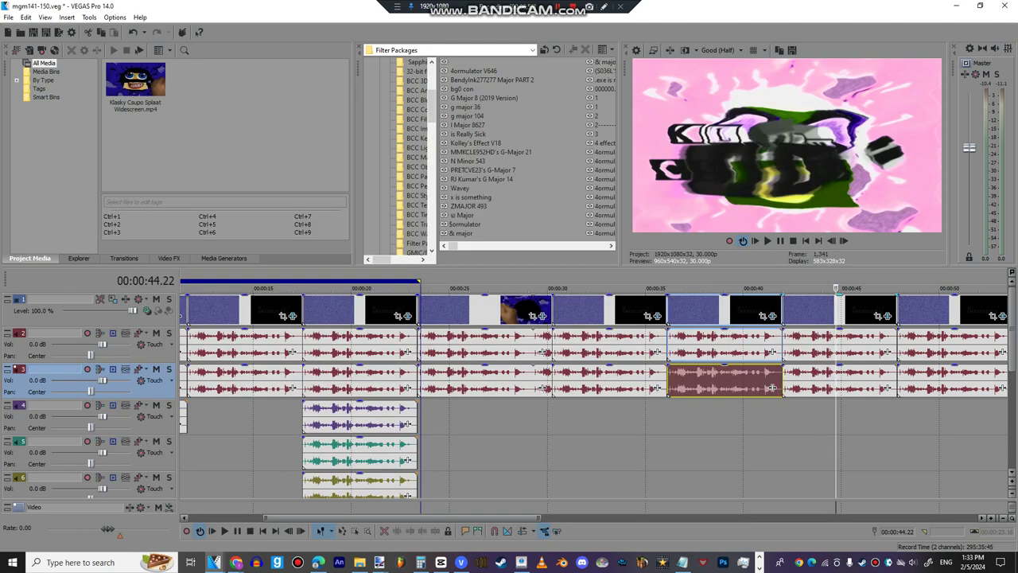
# - Check the pitch shift properties of the eighth segment's audio events on tracks 2 and 3
pyautogui.rightClick(850, 344)
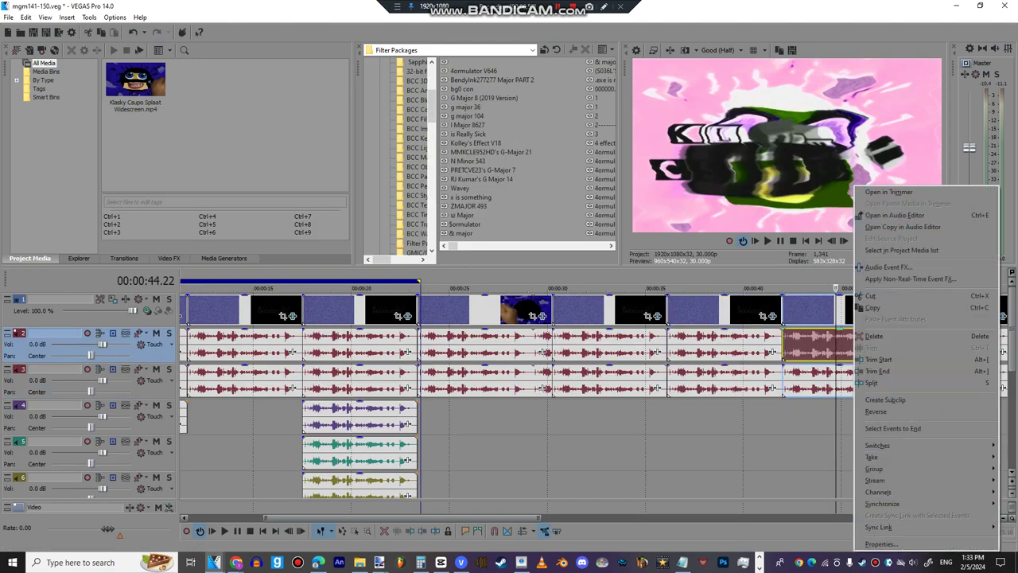
pyautogui.click(922, 544)
pyautogui.press('Escape')
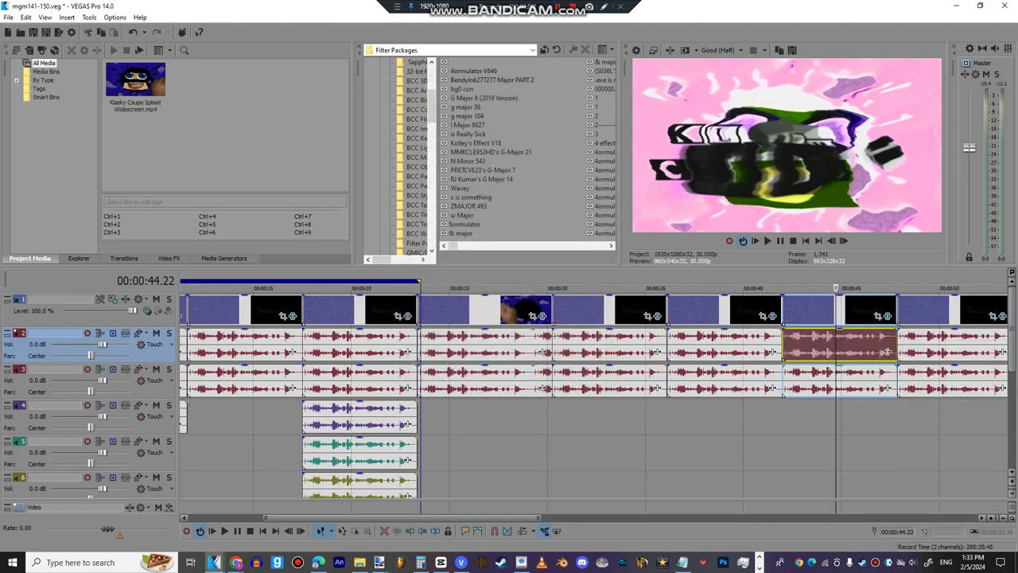
pyautogui.rightClick(835, 375)
pyautogui.click(907, 352)
pyautogui.press('Escape')
# - Preview the ninth segment and inspect its video effect chain, covering both LAB Adjust effects, Pinch/Punch and Mirror
pyautogui.scroll(-1, 594, 390)
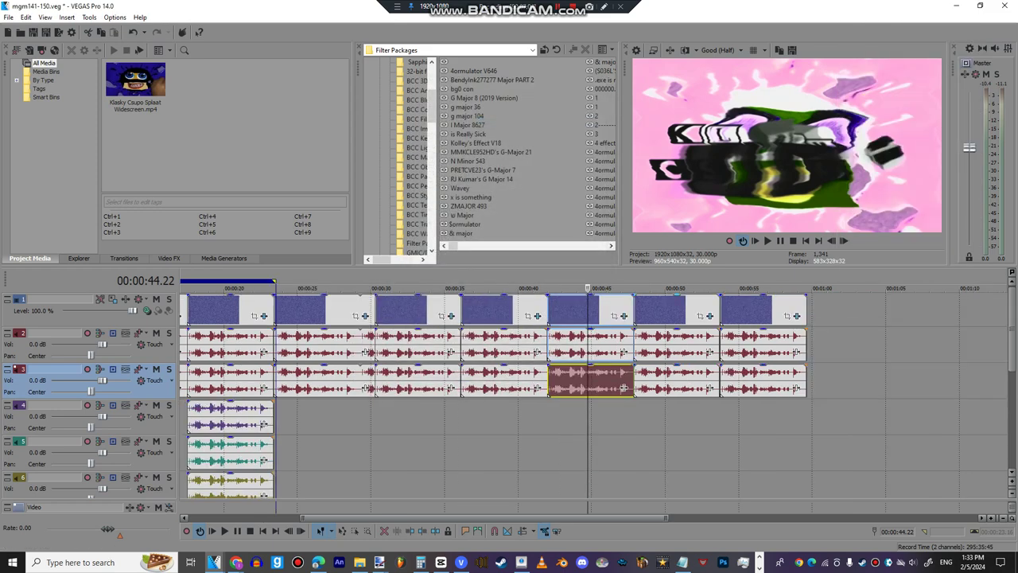
pyautogui.click(780, 241)
pyautogui.click(666, 288)
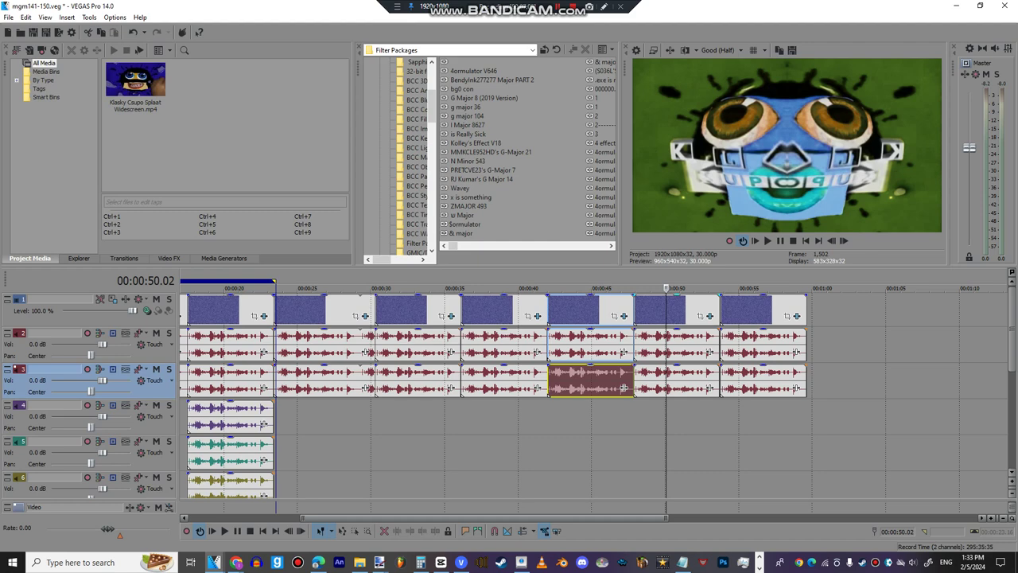
pyautogui.click(711, 317)
pyautogui.click(280, 149)
pyautogui.click(229, 149)
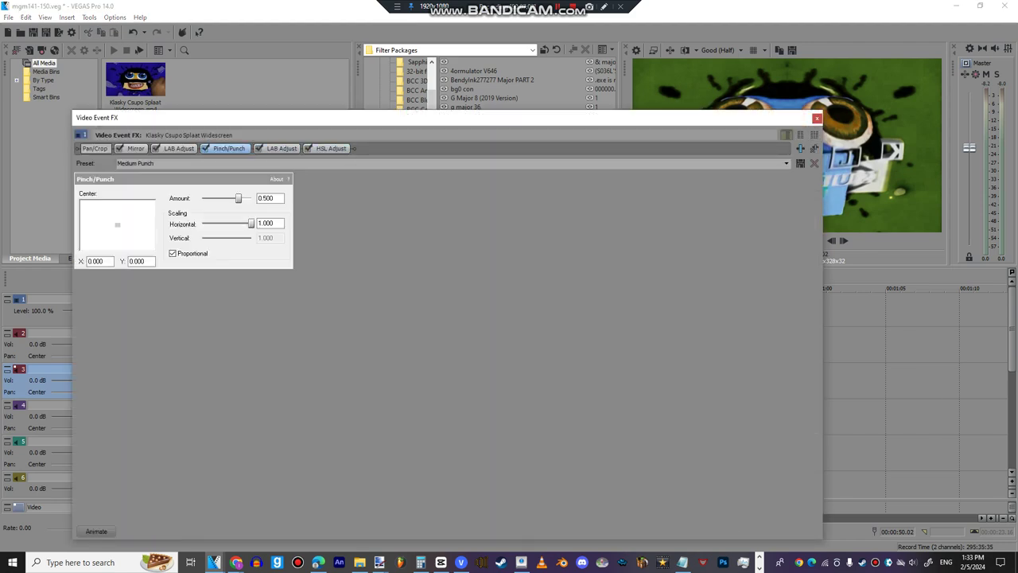
pyautogui.click(179, 149)
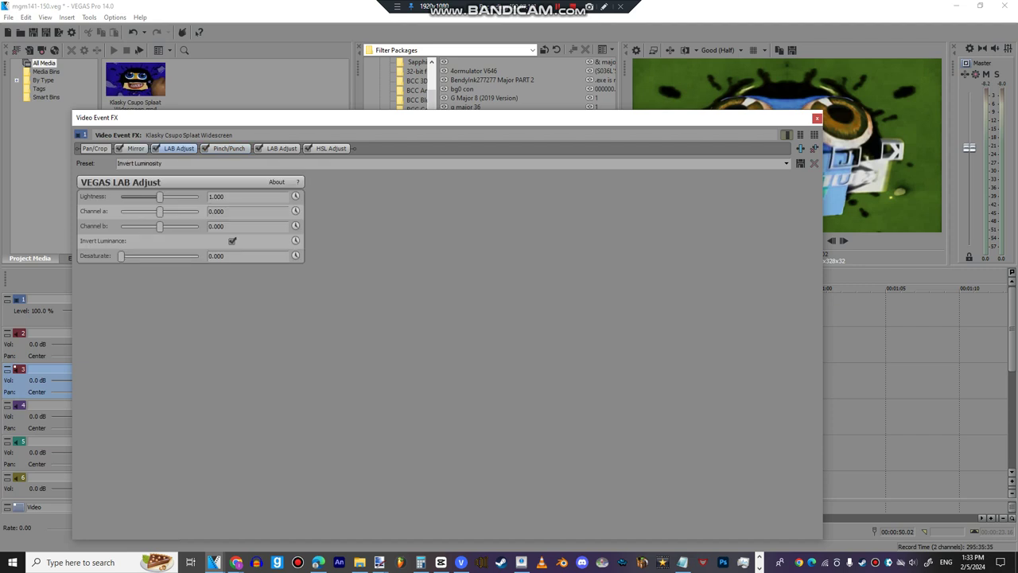
pyautogui.click(135, 149)
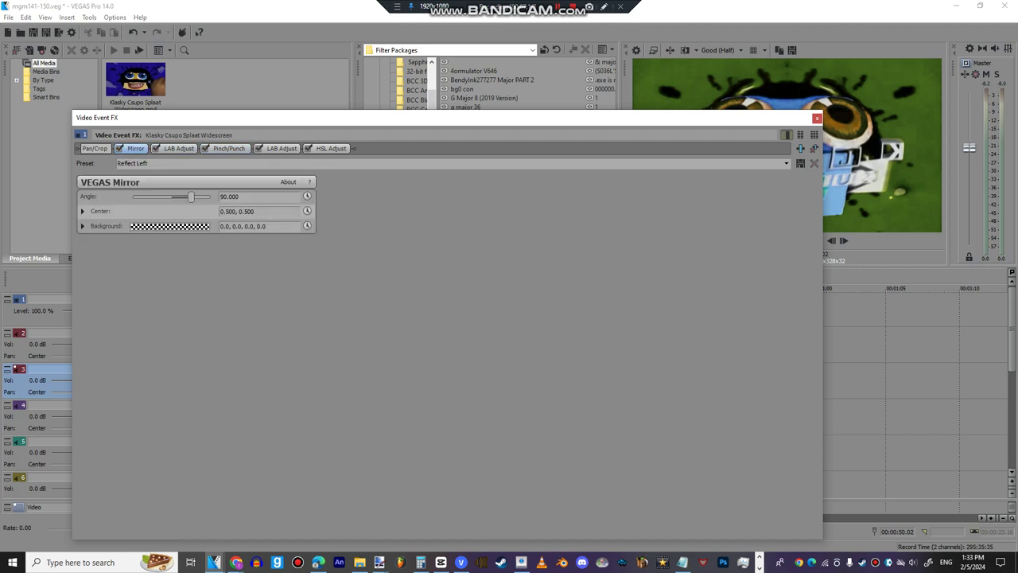
pyautogui.click(817, 118)
# - Check the pitch shift properties of the ninth segment's audio events on tracks 2 and 3
pyautogui.scroll(2, 625, 388)
pyautogui.rightClick(630, 350)
pyautogui.click(672, 545)
pyautogui.click(542, 382)
pyautogui.rightClick(594, 382)
pyautogui.click(620, 375)
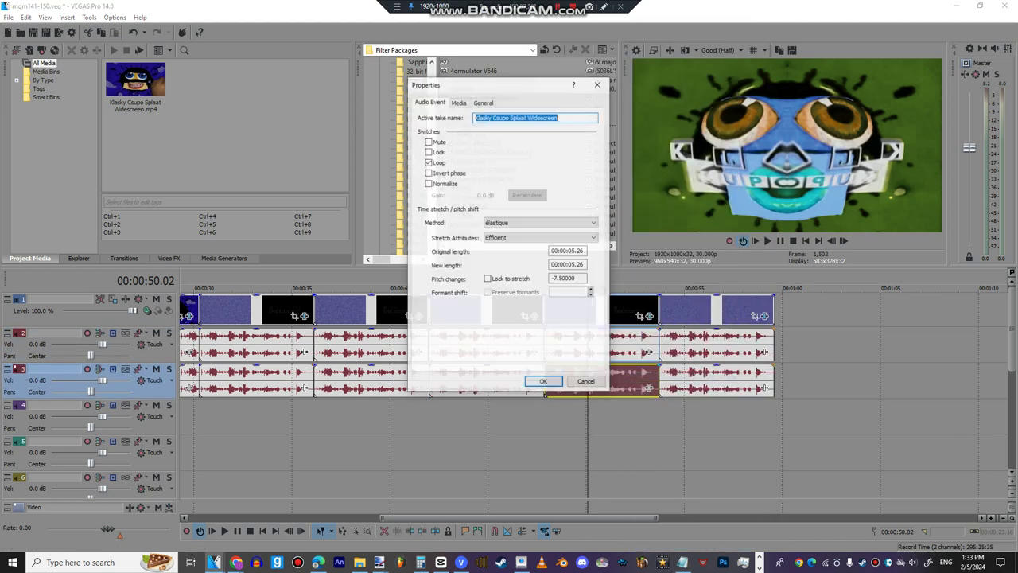
pyautogui.click(543, 381)
# - Preview the tenth segment and check the pitch shift properties of its audio events on tracks 3 and 2
pyautogui.doubleClick(690, 310)
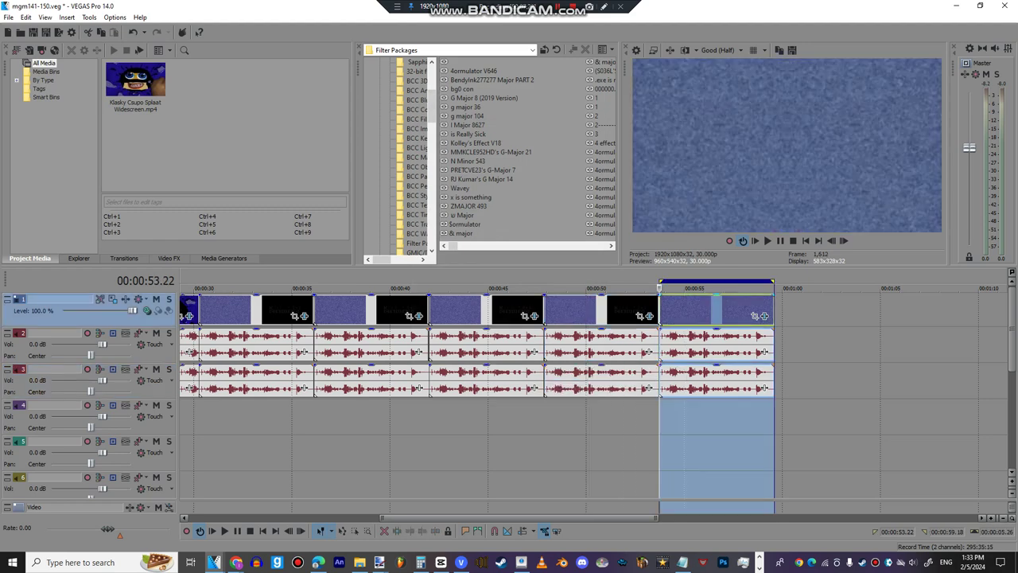
pyautogui.rightClick(696, 382)
pyautogui.click(763, 381)
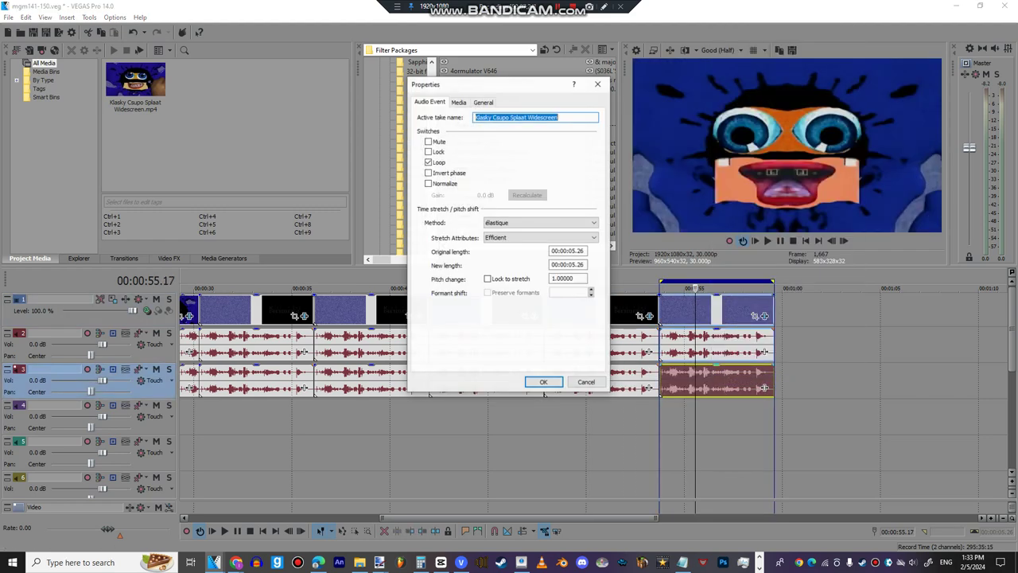
pyautogui.click(543, 382)
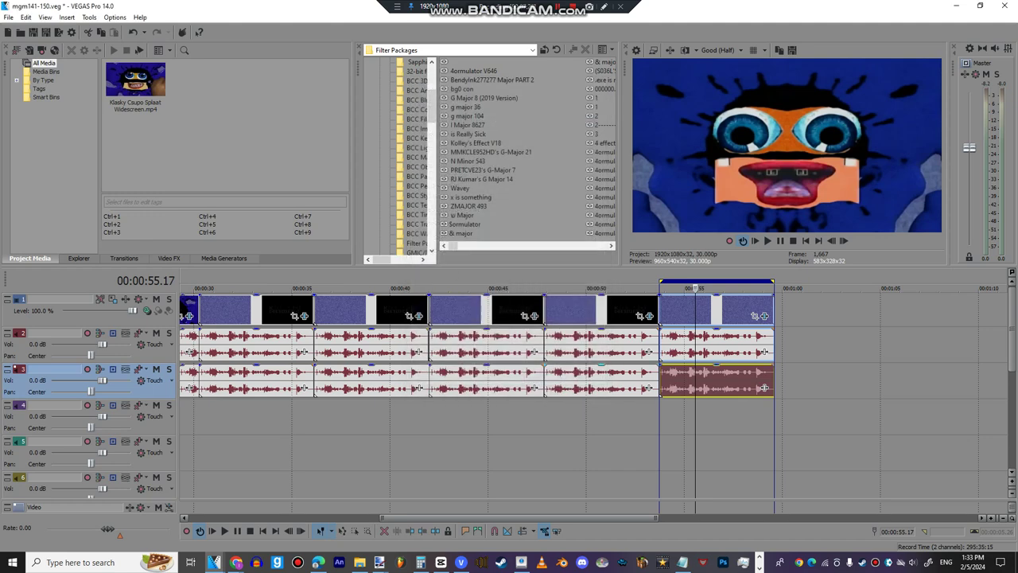
pyautogui.rightClick(694, 348)
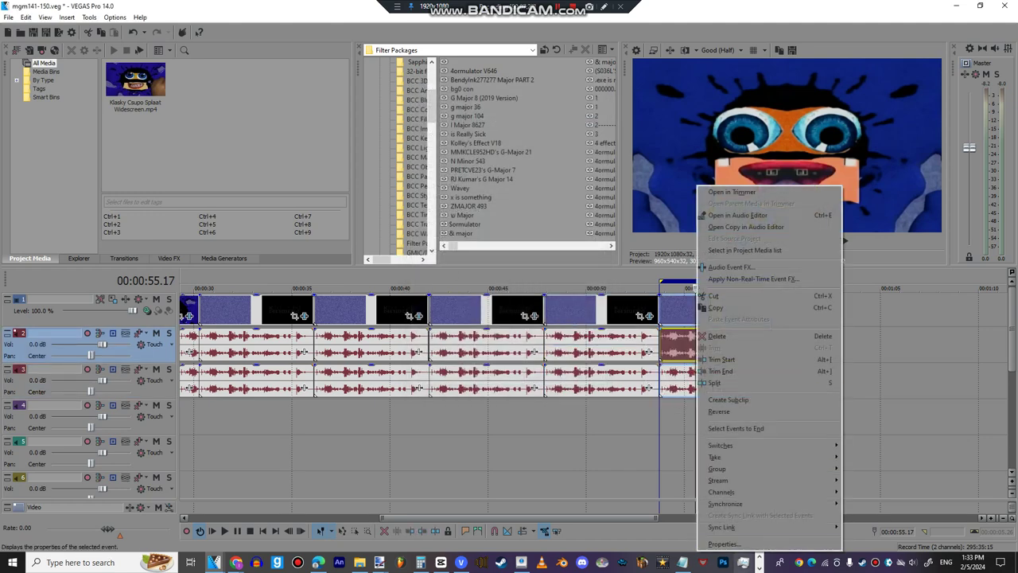
pyautogui.click(724, 543)
pyautogui.click(544, 382)
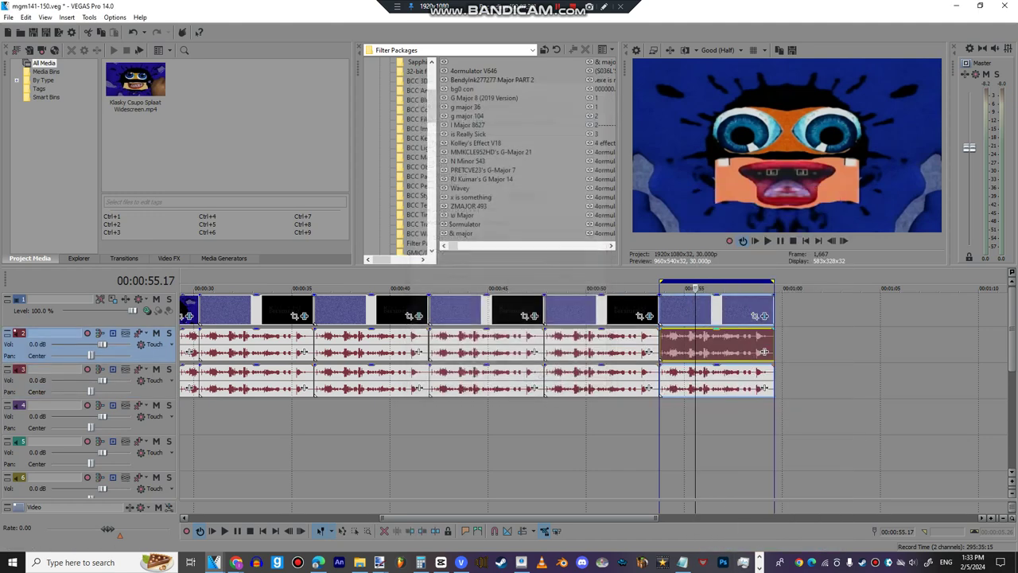
# - Inspect the tenth video event's effect chain, covering HSL Adjust, TV Simulator and Mirror
pyautogui.click(764, 316)
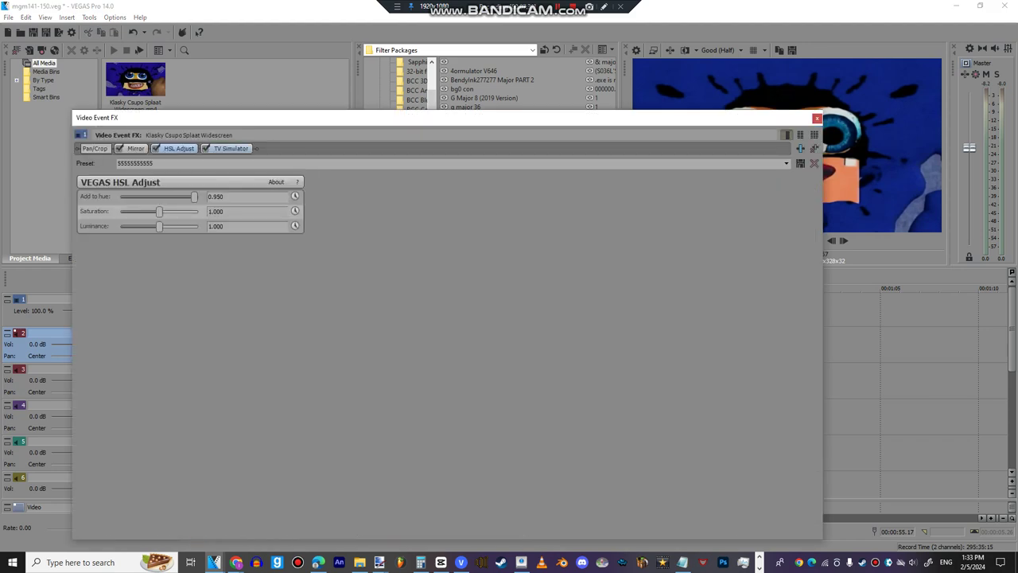
pyautogui.click(231, 148)
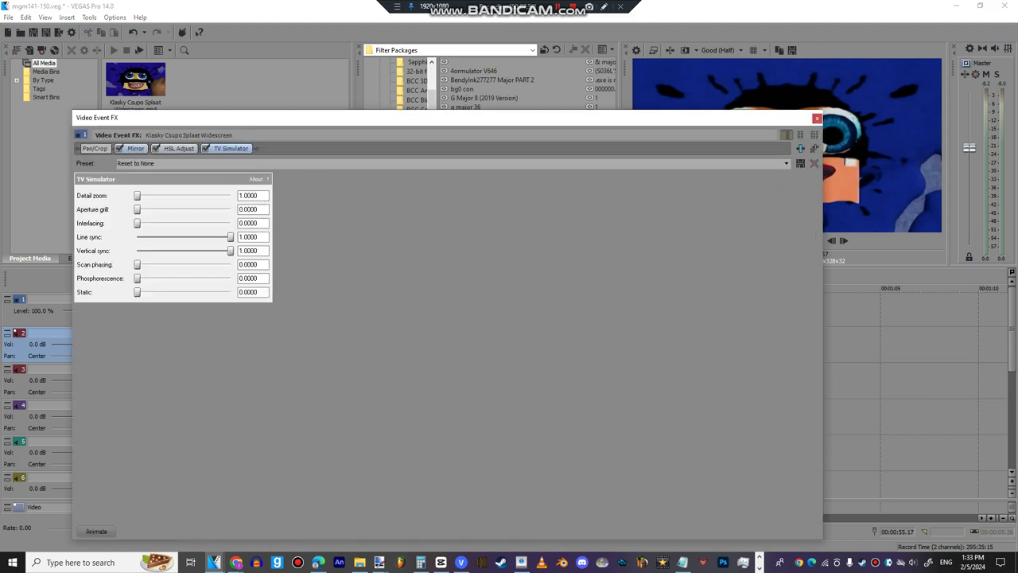
pyautogui.click(136, 148)
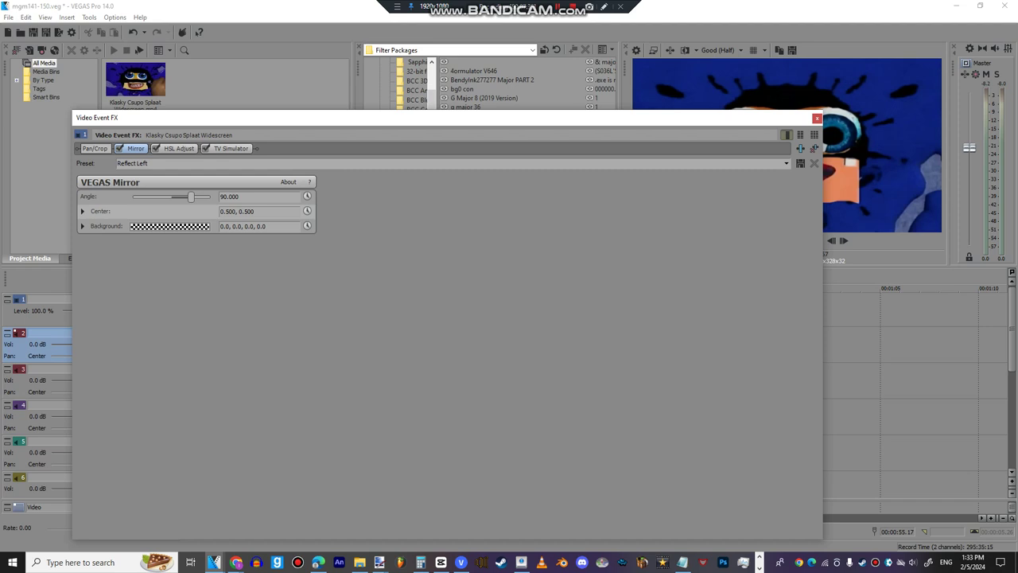
# - Remove the TV Simulator effect from the tenth video event's effect chain
pyautogui.click(230, 149)
pyautogui.press('Tab')
pyautogui.press('Tab')
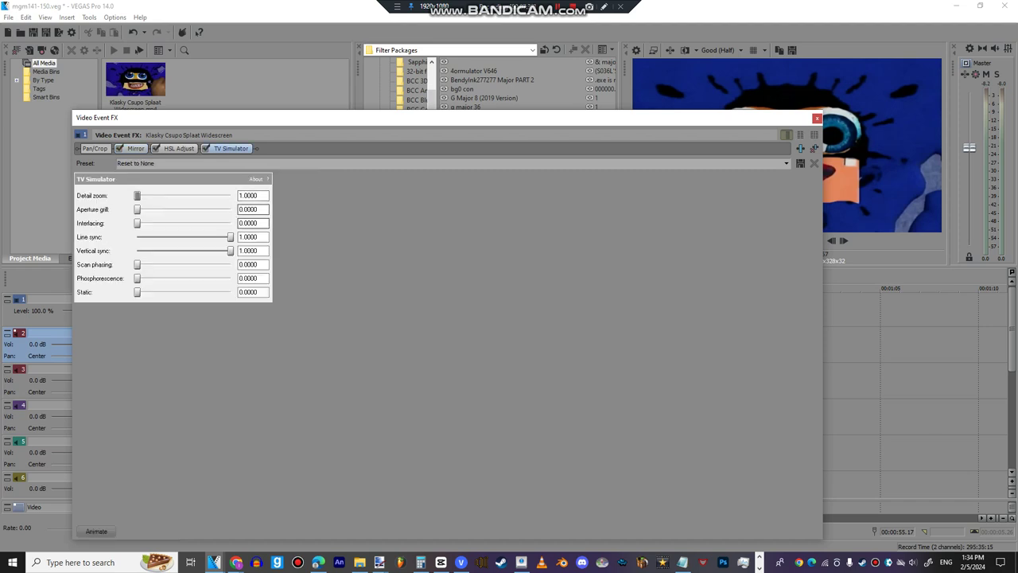
pyautogui.click(814, 149)
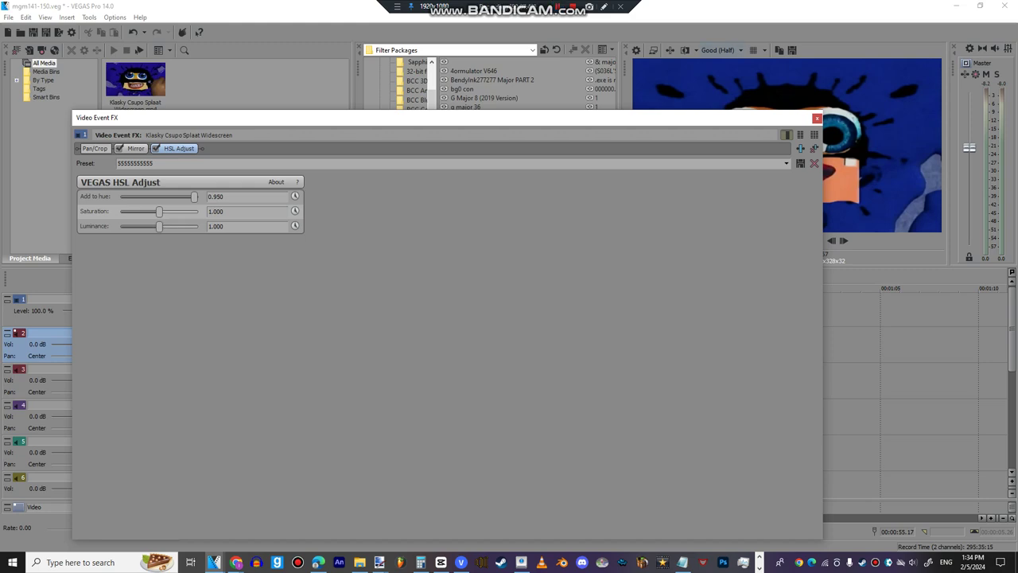
pyautogui.click(817, 118)
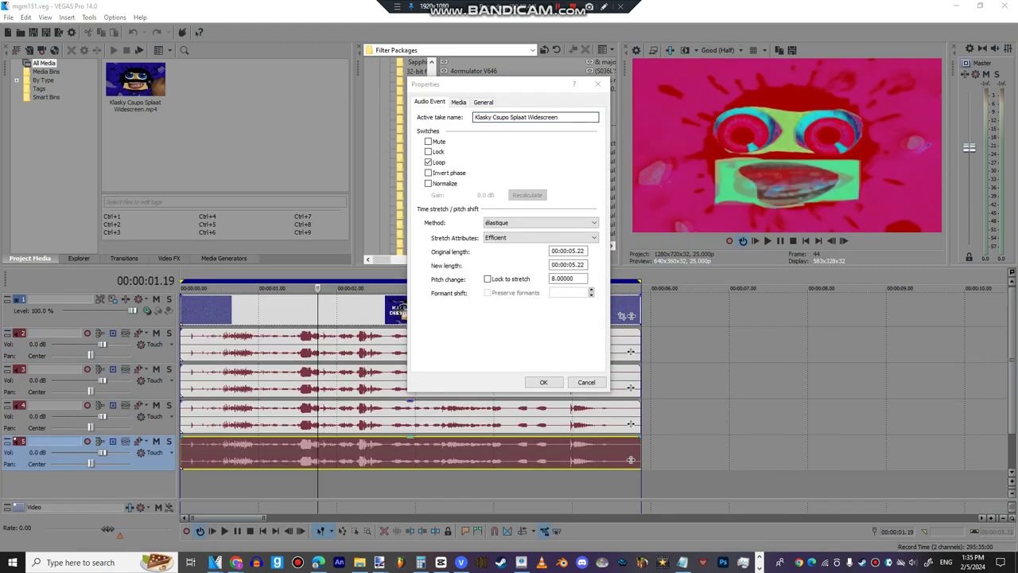
# - Check the pitch shift properties of the audio events on tracks 5, 4, 3 and 2 in the mgm151 project
pyautogui.click(543, 382)
pyautogui.rightClick(537, 417)
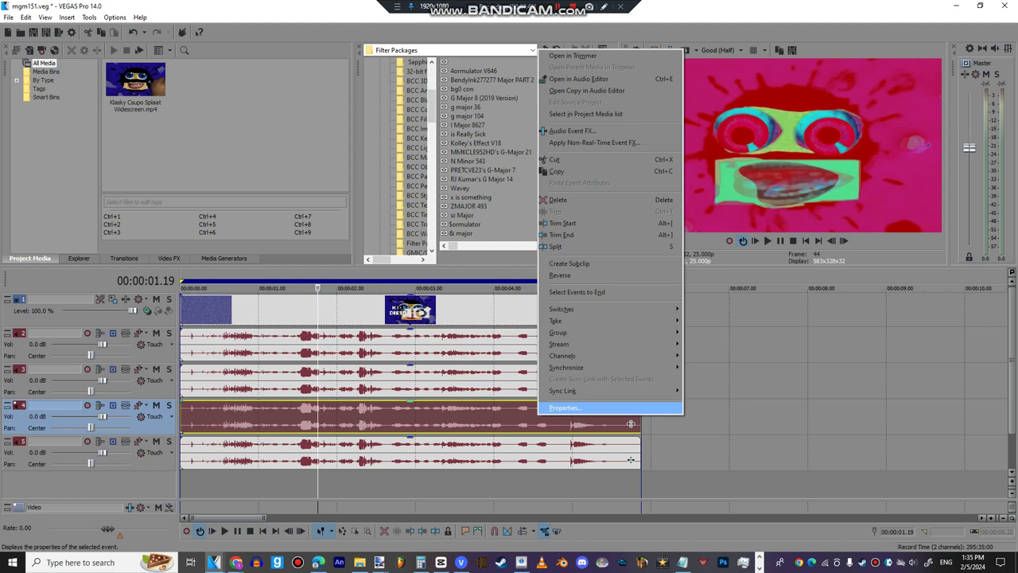
pyautogui.click(589, 409)
pyautogui.click(543, 380)
pyautogui.rightClick(611, 387)
pyautogui.click(636, 380)
pyautogui.click(543, 380)
pyautogui.rightClick(535, 344)
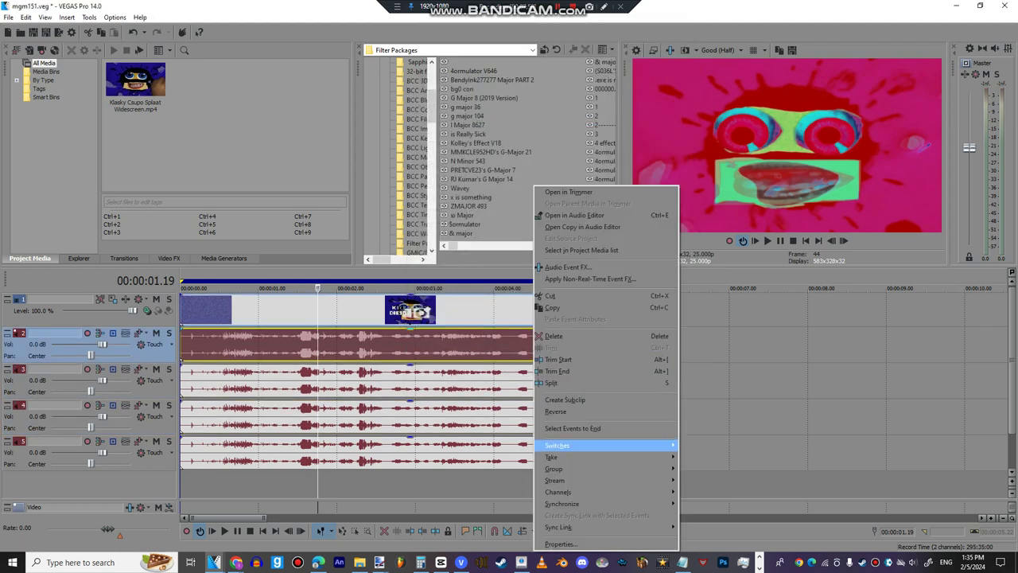
pyautogui.click(560, 543)
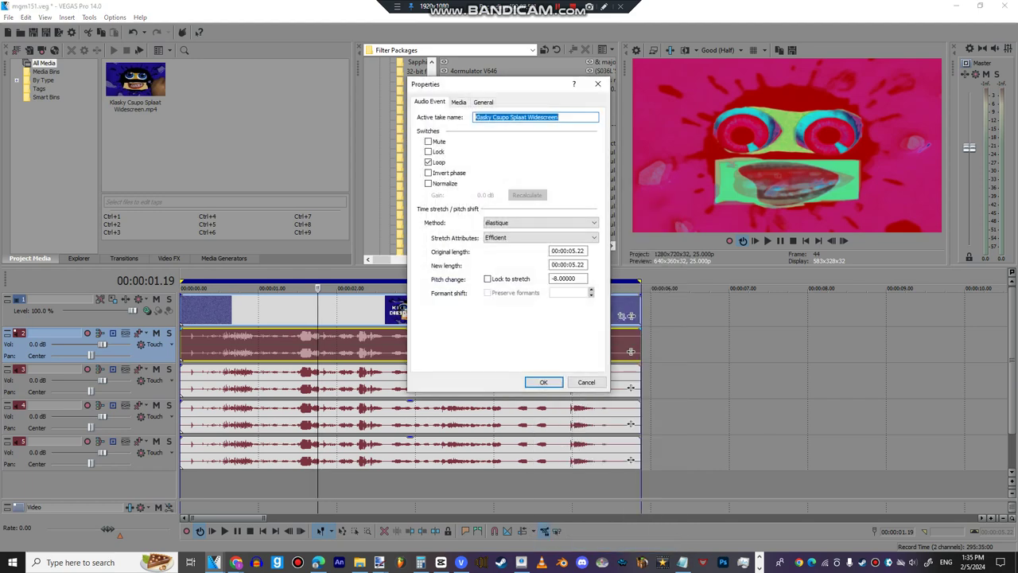
pyautogui.click(543, 381)
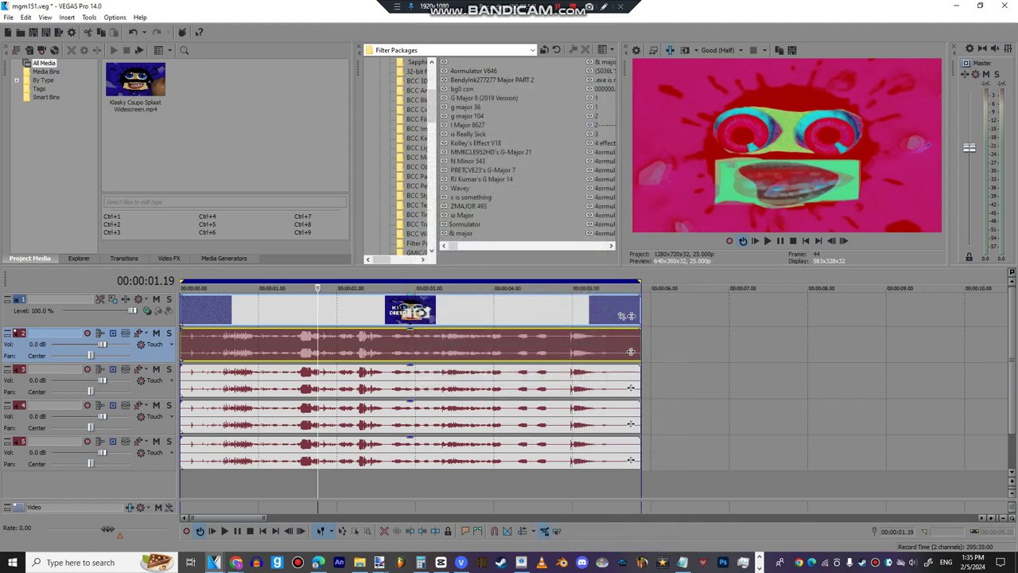
# - Inspect the mgm151 project's video output effects, covering Color Curves, Gradient Map and HSL Adjust, with the preview uncovered
pyautogui.click(670, 50)
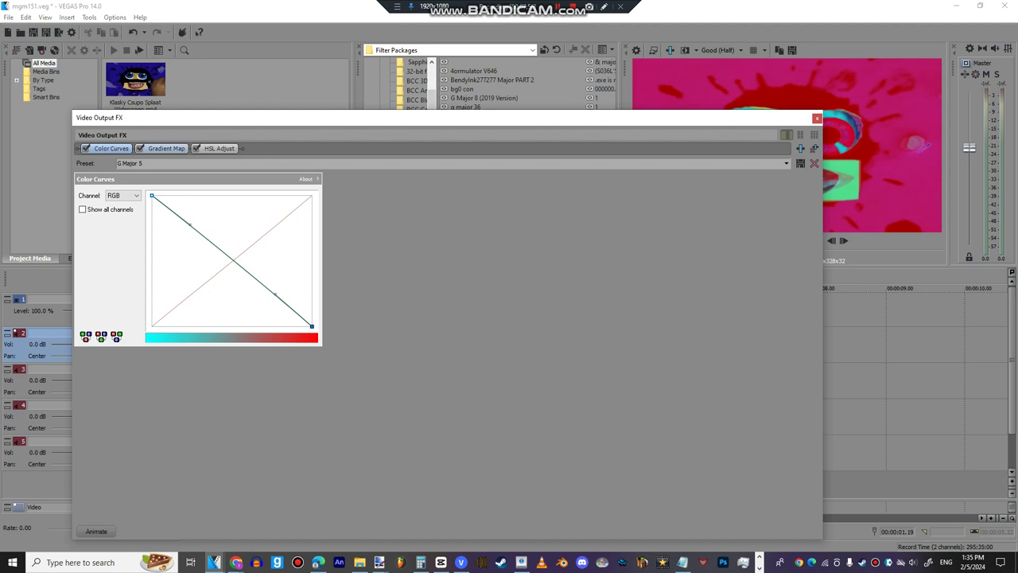
pyautogui.click(166, 149)
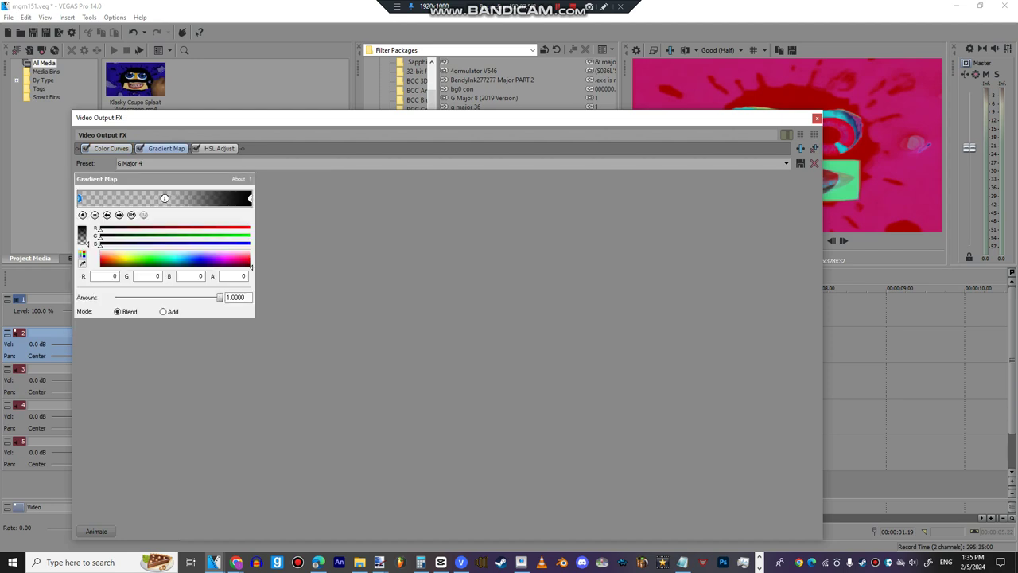
pyautogui.click(219, 149)
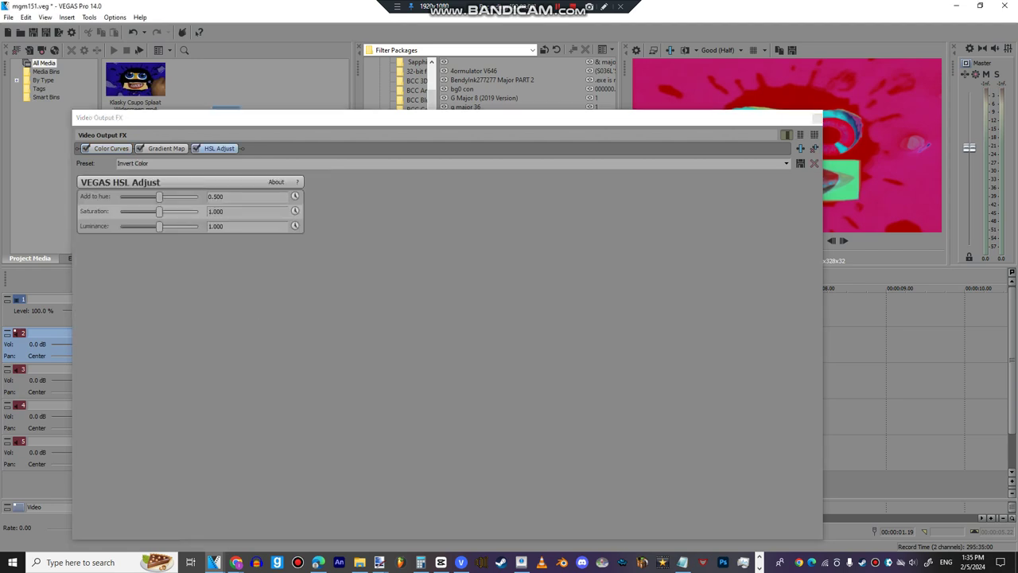
pyautogui.moveTo(207, 116); pyautogui.dragTo(310, 235)
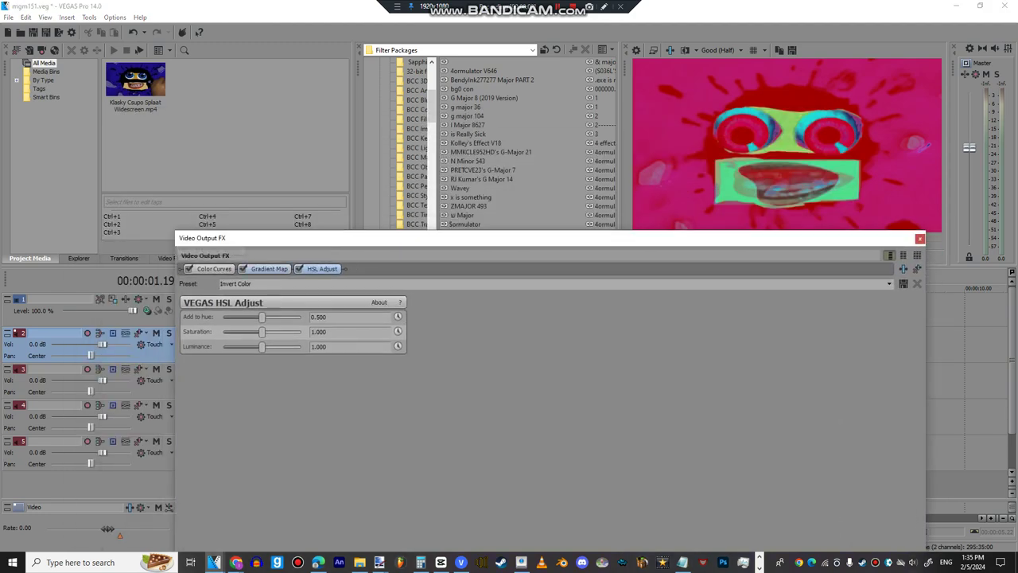